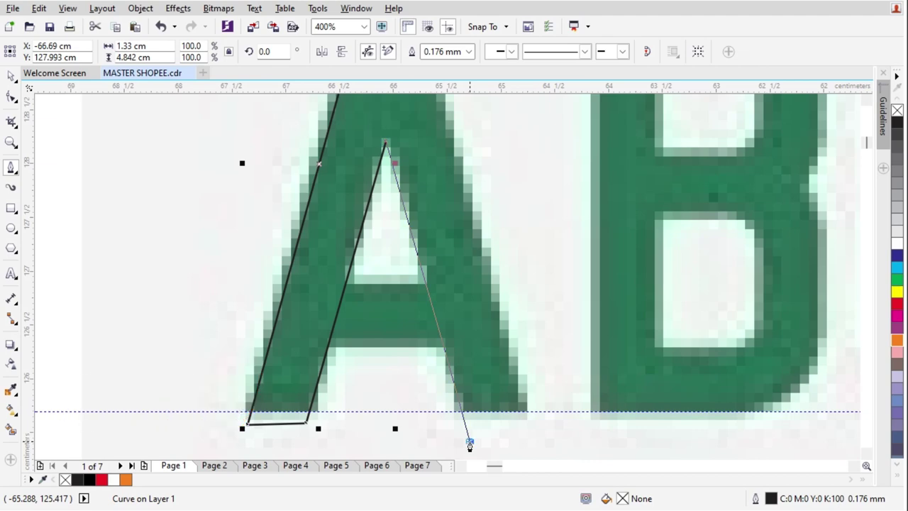
# Step: Finish the A's Pen outline around its right leg, ending just below the baseline guideline, and close it at the apex
pyautogui.click(468, 444)
pyautogui.click(531, 438)
pyautogui.scroll(-2, 499, 428)
pyautogui.click(444, 167)
pyautogui.scroll(1, 447, 376)
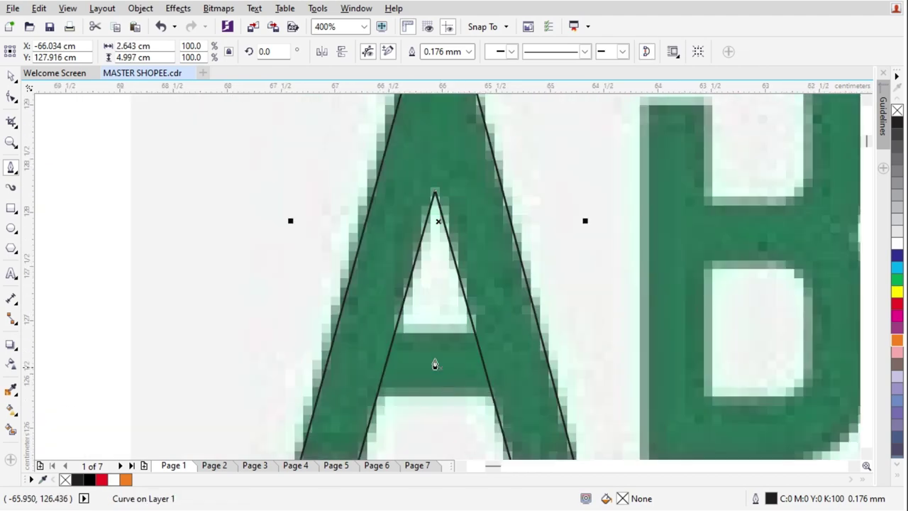
pyautogui.scroll(-1, 389, 193)
pyautogui.press('space')
pyautogui.scroll(-2, 343, 284)
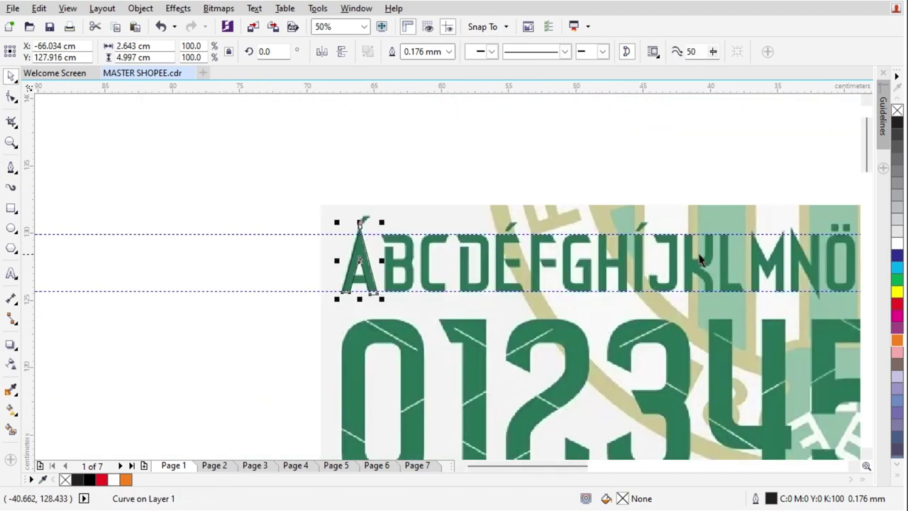
# Step: Draw a rectangle over the A's crossbar and place a wider one, about 3.36 by 0.56 cm, just below the baseline guideline
pyautogui.scroll(6, 359, 260)
pyautogui.press('F6')
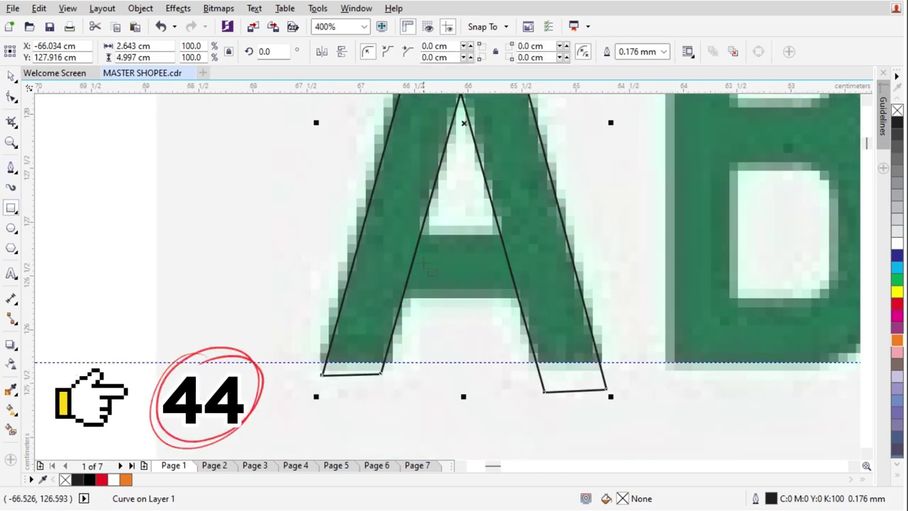
pyautogui.scroll(2, 539, 219)
pyautogui.moveTo(541, 214)
pyautogui.mouseDown()
pyautogui.moveTo(236, 343)
pyautogui.moveTo(603, 428)
pyautogui.mouseUp()
pyautogui.scroll(-2, 245, 342)
pyautogui.scroll(6, 282, 401)
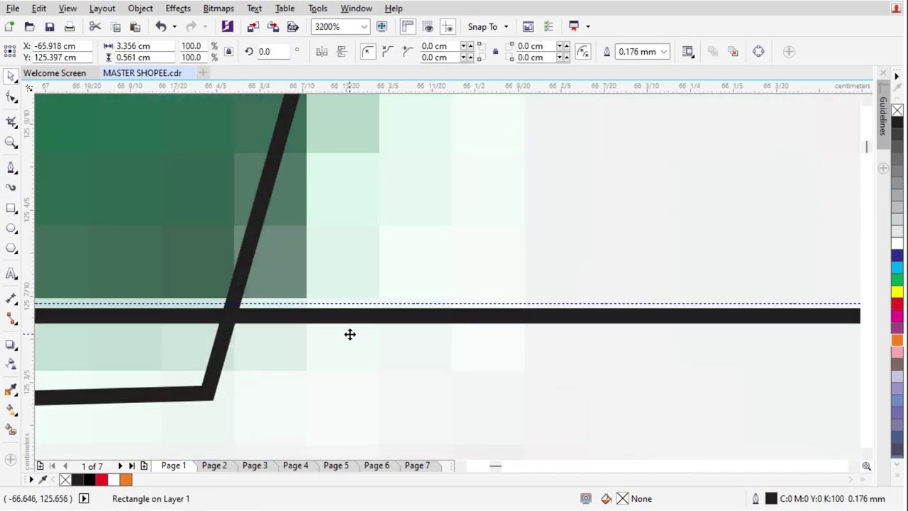
# Step: Trim the A's feet off at the baseline using the lower rectangle and delete that rectangle
pyautogui.scroll(-2, 461, 328)
pyautogui.keyDown('shift'); pyautogui.click(390, 261); pyautogui.keyUp('shift')
pyautogui.click(413, 51)
pyautogui.scroll(-1, 369, 226)
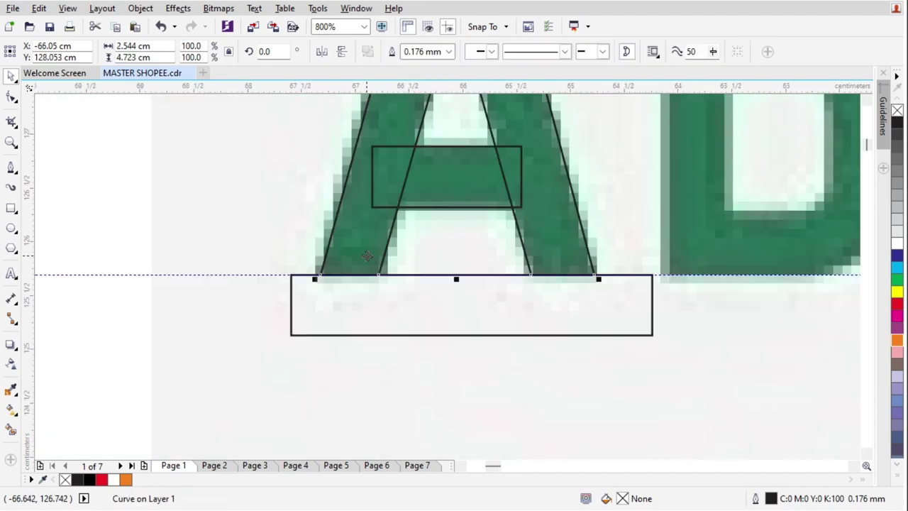
pyautogui.click(322, 334)
pyautogui.scroll(-2, 322, 349)
pyautogui.press('Delete')
pyautogui.scroll(1, 456, 264)
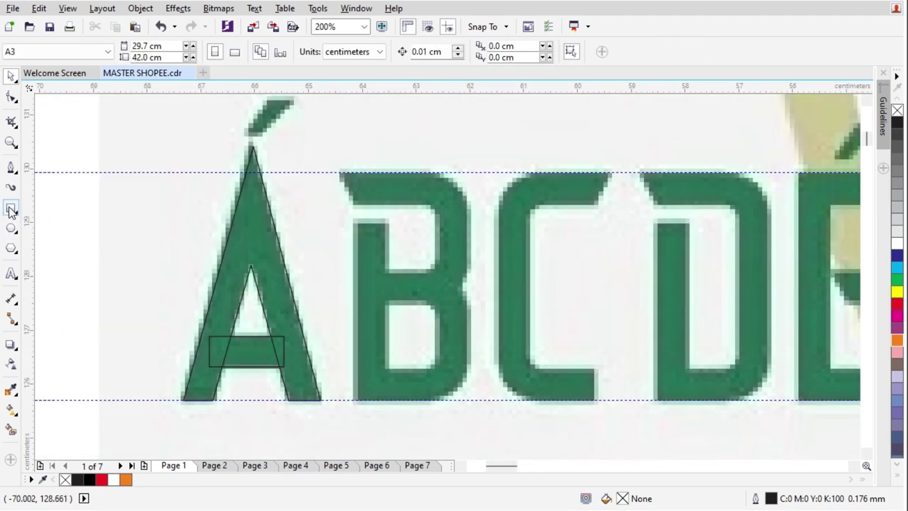
# Step: Draw a rectangle about 0.52 by 0.93 cm on the B's stem and align its bottom with the A outline
pyautogui.click(11, 209)
pyautogui.scroll(2, 365, 229)
pyautogui.scroll(2, 347, 212)
pyautogui.moveTo(346, 208); pyautogui.dragTo(457, 407)
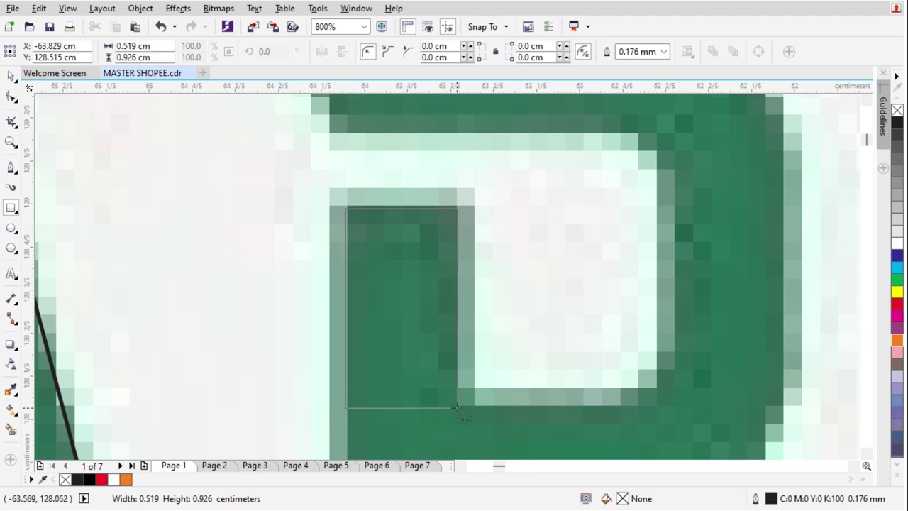
pyautogui.scroll(-2, 441, 238)
pyautogui.press('space')
pyautogui.scroll(1, 423, 302)
pyautogui.keyDown('shift'); pyautogui.click(278, 283); pyautogui.keyUp('shift')
pyautogui.press('b')
# Step: Stretch the rectangle to the B's full stem height and add a wider rectangle, about 2.05 by 2.13 cm, over the lower bowl
pyautogui.scroll(-1, 345, 279)
pyautogui.click(463, 236)
pyautogui.scroll(1, 403, 301)
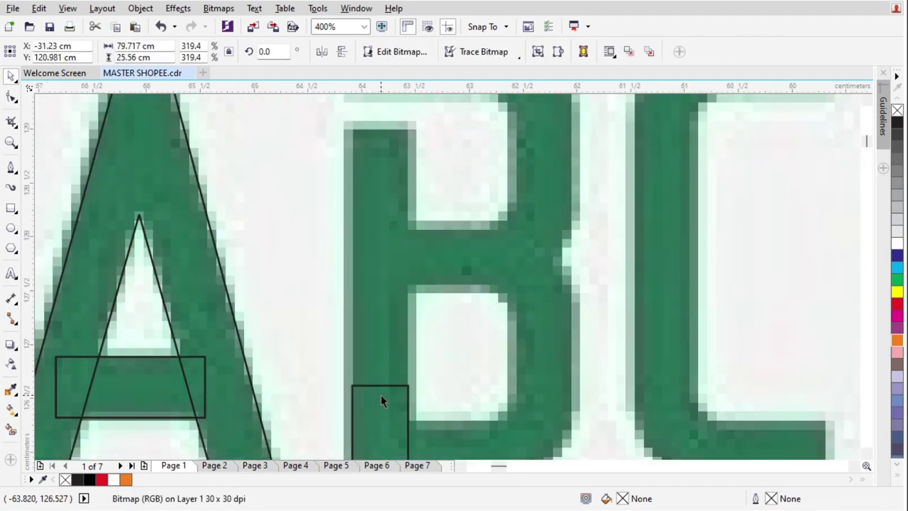
pyautogui.click(381, 386)
pyautogui.moveTo(435, 121); pyautogui.dragTo(435, 123)
pyautogui.scroll(-2, 412, 323)
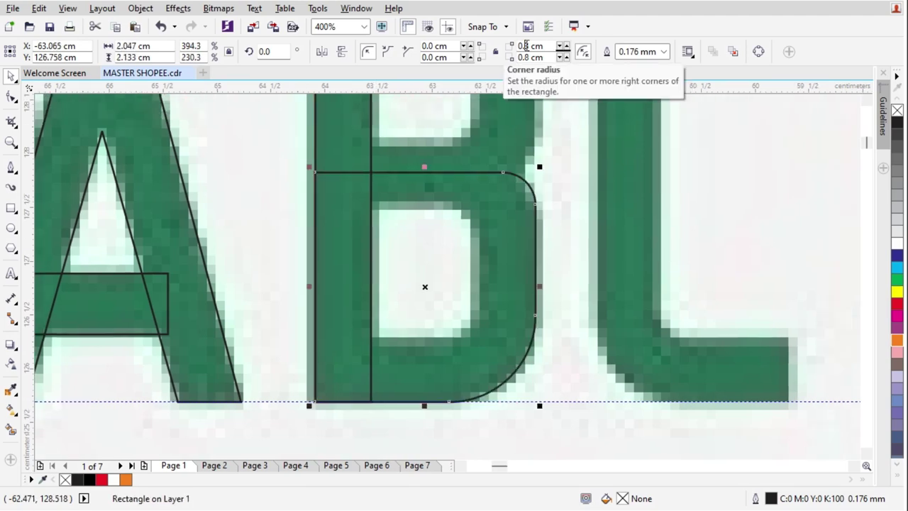
# Step: Set the upper right corner radius of the B's lower bowl rectangle to 0.4 cm
pyautogui.press('BackSpace')
pyautogui.write('4')
pyautogui.scroll(-2, 500, 239)
pyautogui.scroll(2, 490, 213)
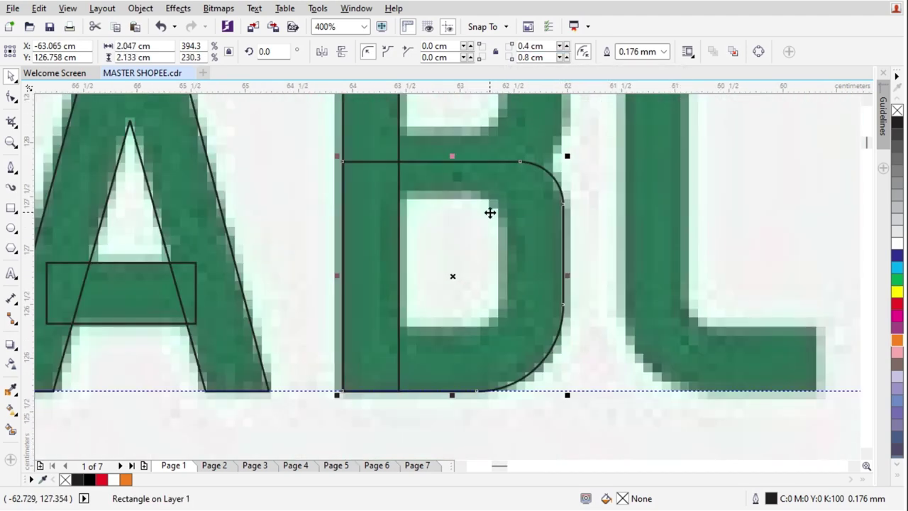
pyautogui.write('0.8')
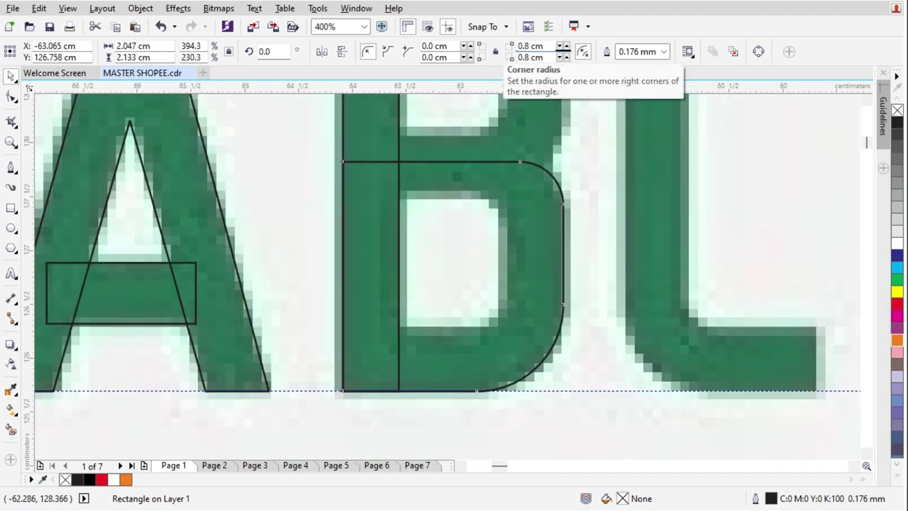
pyautogui.press('Return')
pyautogui.hotkey('ctrl', 'z')
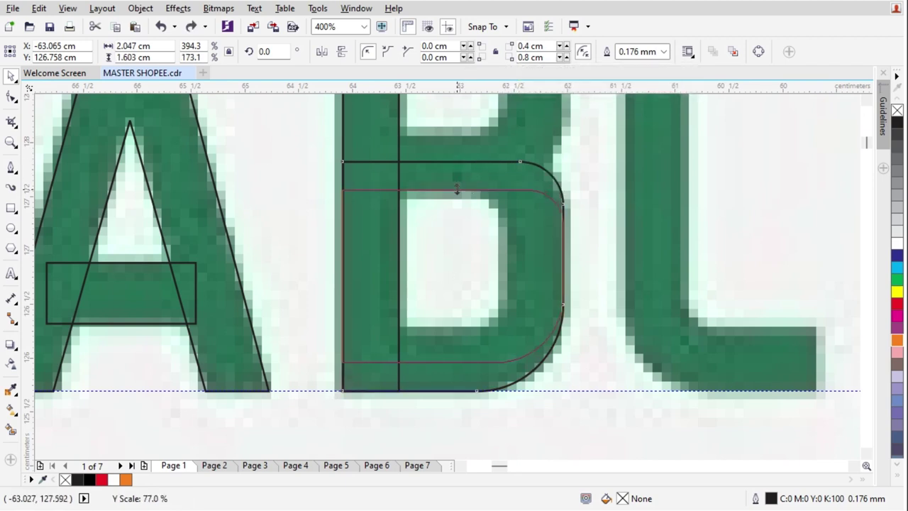
# Step: Make a smaller copy of the bowl rectangle, about 1.52 by 1.26 cm, for the B's lower counter and set its corner radius to 0.4 cm
pyautogui.moveTo(458, 199); pyautogui.dragTo(459, 199)
pyautogui.moveTo(466, 324); pyautogui.dragTo(465, 330)
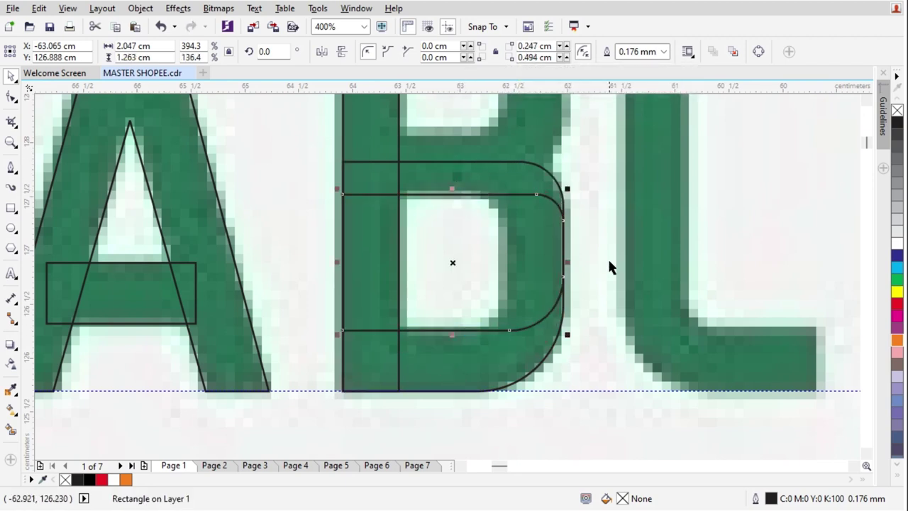
pyautogui.moveTo(567, 261); pyautogui.dragTo(510, 262)
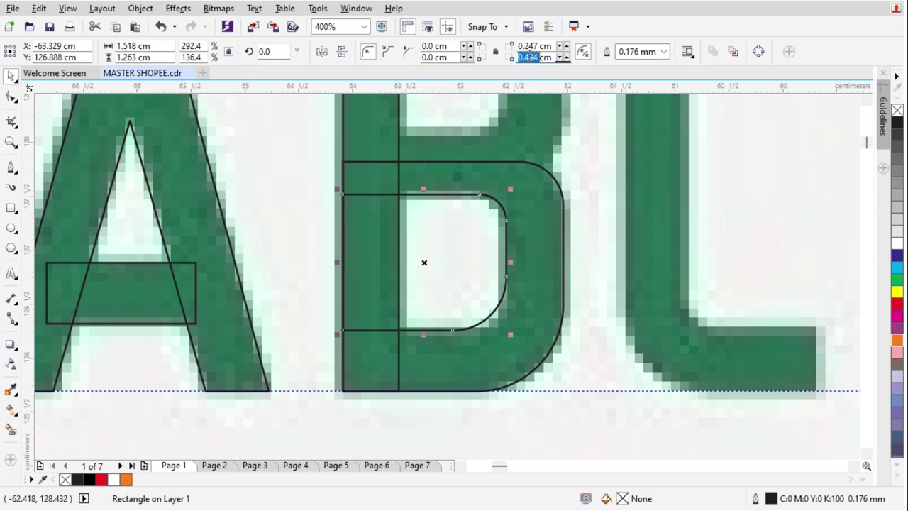
pyautogui.write('0.4')
pyautogui.press('Return')
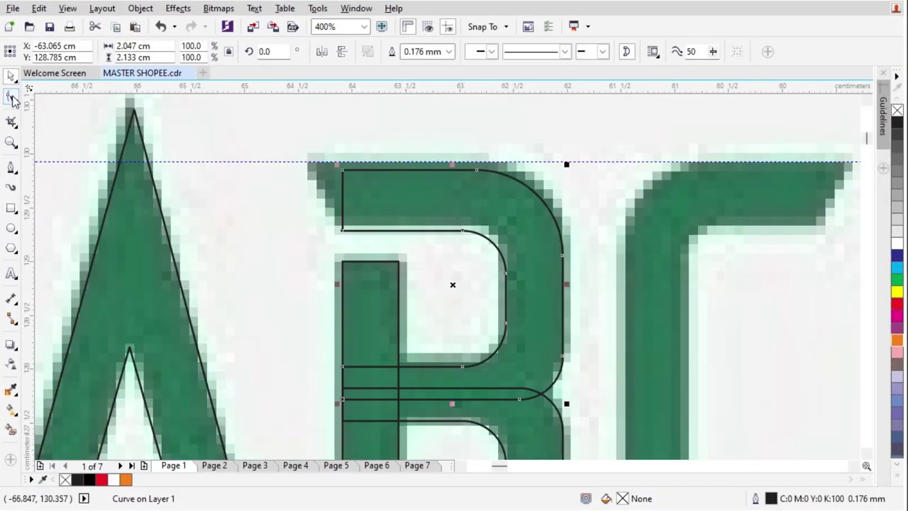
# Step: Select the upper nodes of the B's upper bowl curve with the Shape tool and move them up to the top guideline
pyautogui.click(12, 98)
pyautogui.moveTo(249, 132); pyautogui.dragTo(593, 263)
pyautogui.moveTo(609, 324); pyautogui.dragTo(608, 325)
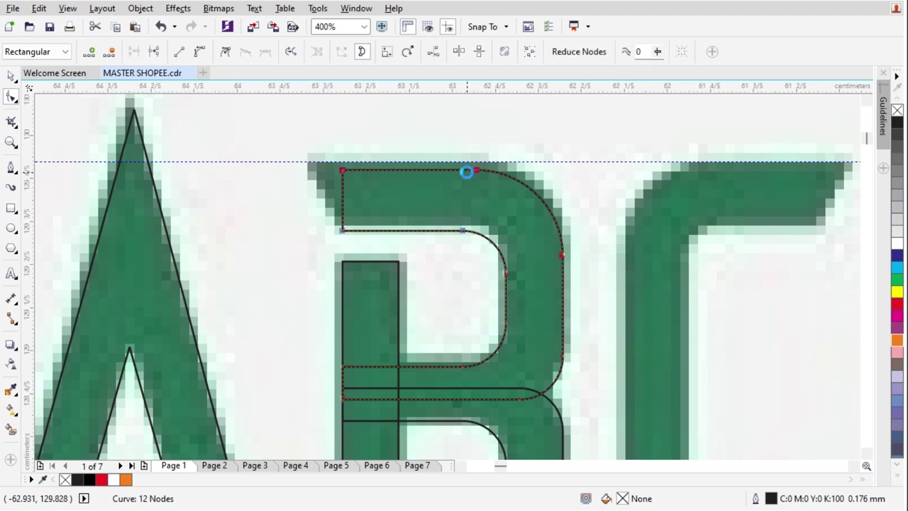
pyautogui.scroll(2, 466, 170)
pyautogui.moveTo(506, 161); pyautogui.dragTo(508, 132)
pyautogui.press('space')
pyautogui.scroll(-3, 590, 193)
pyautogui.scroll(2, 529, 199)
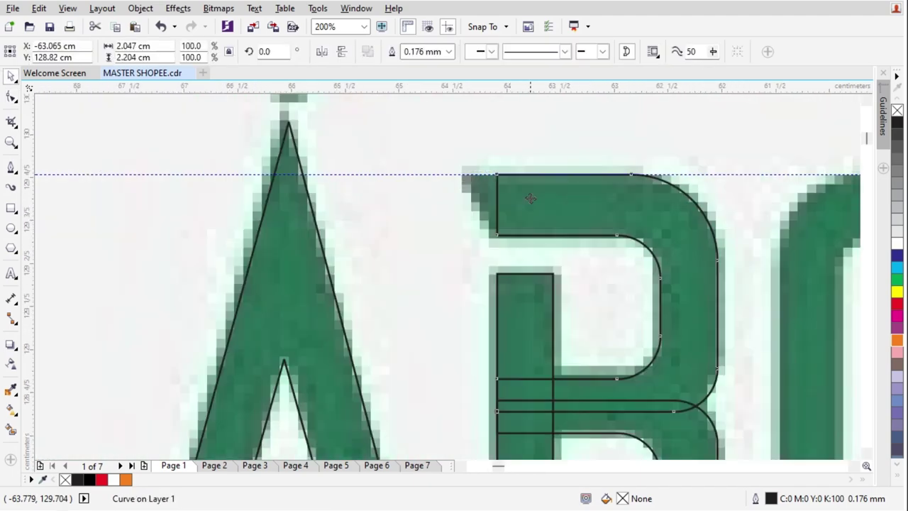
# Step: Reselect the upper bowl's top nodes and fine-tune them so the top edge lies exactly on the guideline
pyautogui.click(11, 97)
pyautogui.scroll(4, 459, 156)
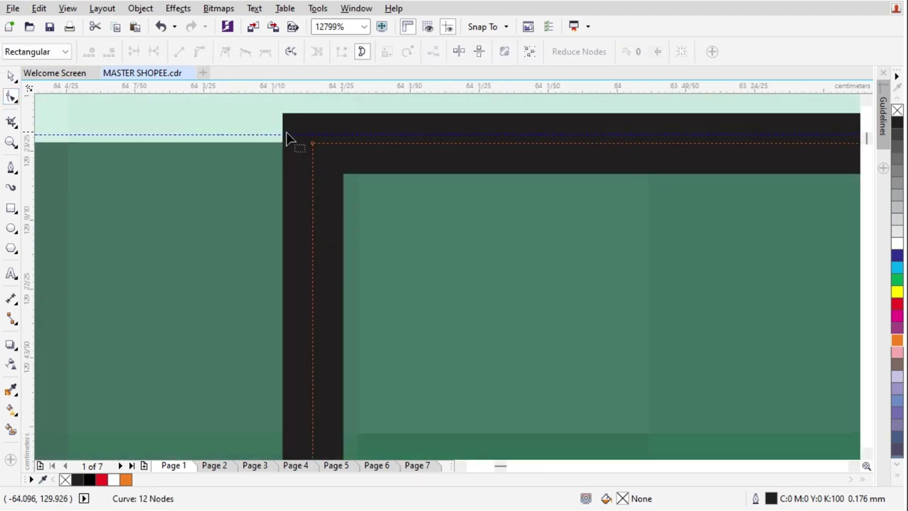
pyautogui.scroll(-5, 414, 171)
pyautogui.moveTo(329, 145); pyautogui.dragTo(552, 207)
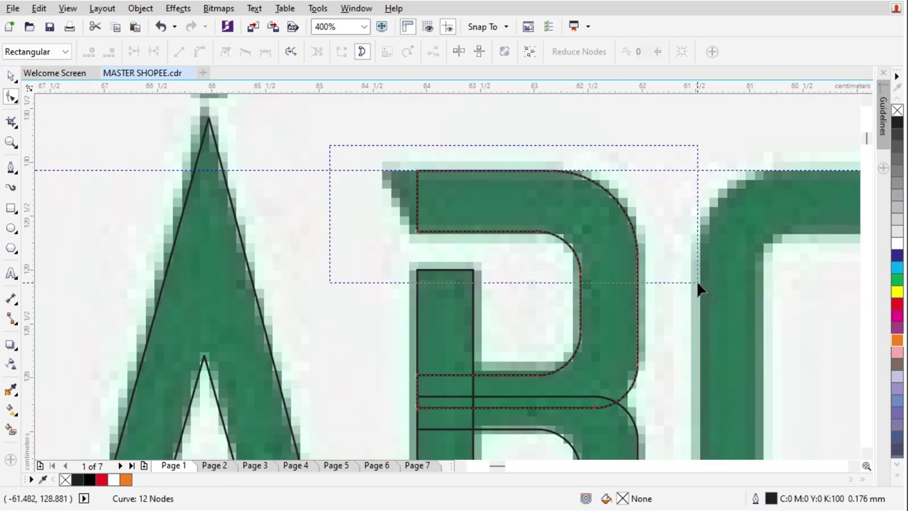
pyautogui.moveTo(699, 289); pyautogui.dragTo(699, 290)
pyautogui.scroll(8, 541, 152)
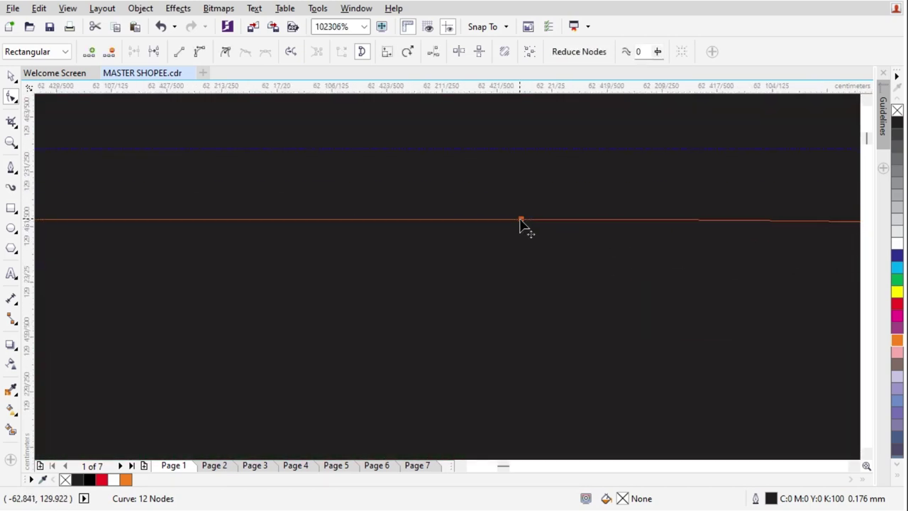
pyautogui.moveTo(521, 222); pyautogui.dragTo(520, 152)
pyautogui.scroll(-6, 521, 153)
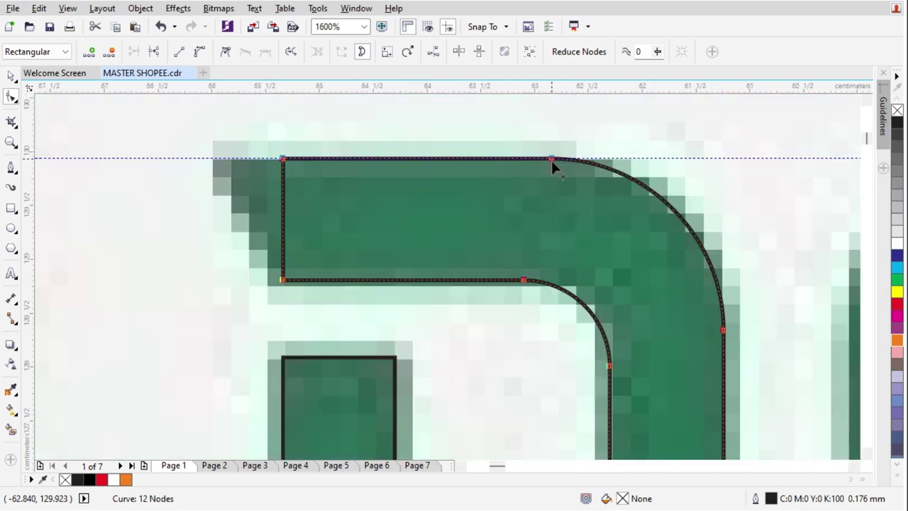
# Step: Move the B's upper left corner node outward along the top guideline to form the slanted tip
pyautogui.scroll(-1, 551, 160)
pyautogui.scroll(1, 406, 163)
pyautogui.moveTo(429, 154); pyautogui.dragTo(339, 153)
pyautogui.hotkey('ctrl', 'z')
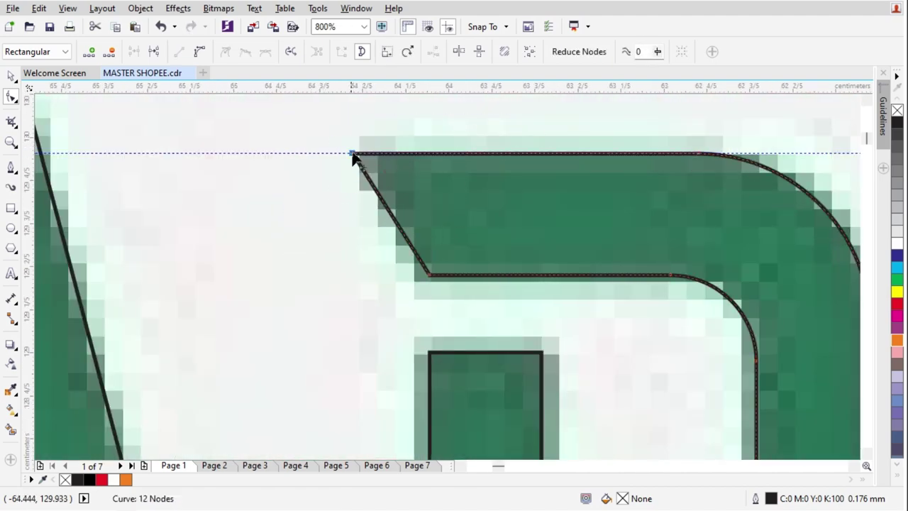
# Step: Shift the slanted end of the C's upper arm inward toward the traced letter's edge
pyautogui.scroll(-2, 339, 153)
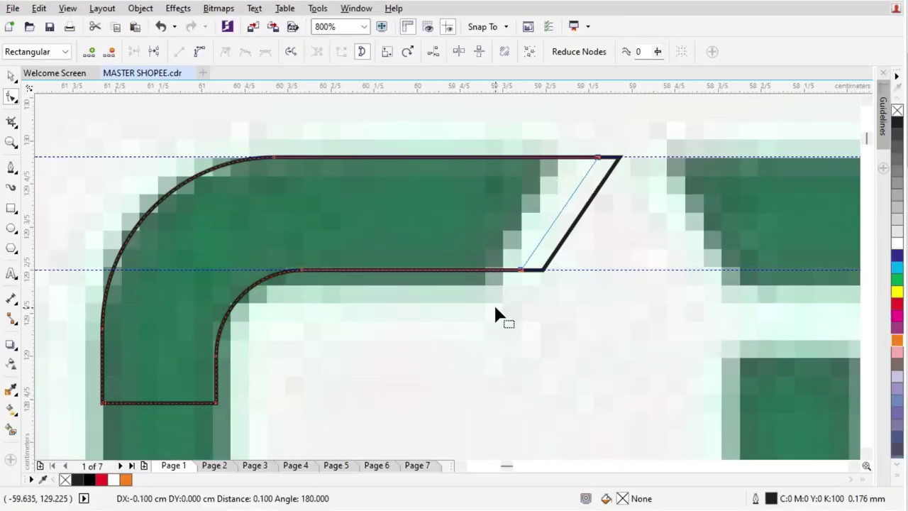
pyautogui.moveTo(495, 310); pyautogui.dragTo(496, 310)
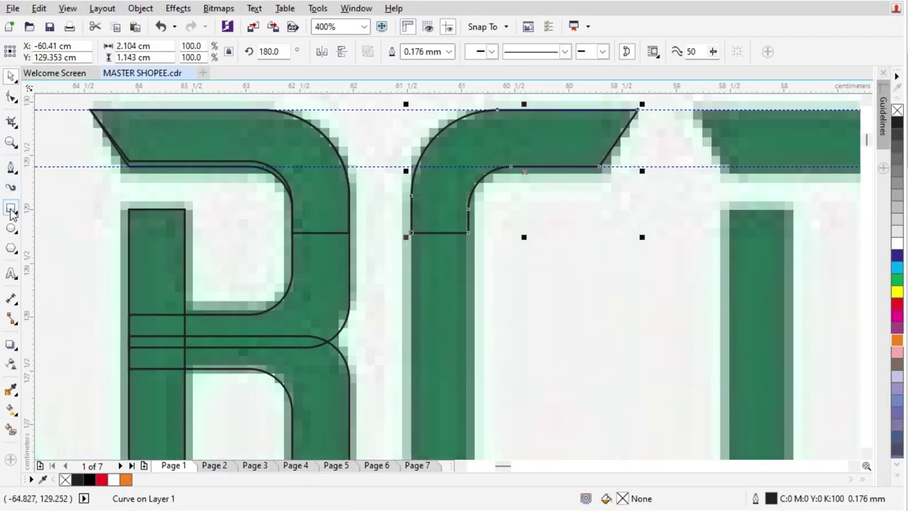
# Step: Draw a rectangle about 1.30 by 1.08 cm from the outer edge of the C's stem, below the upper arm
pyautogui.click(10, 208)
pyautogui.scroll(1, 515, 196)
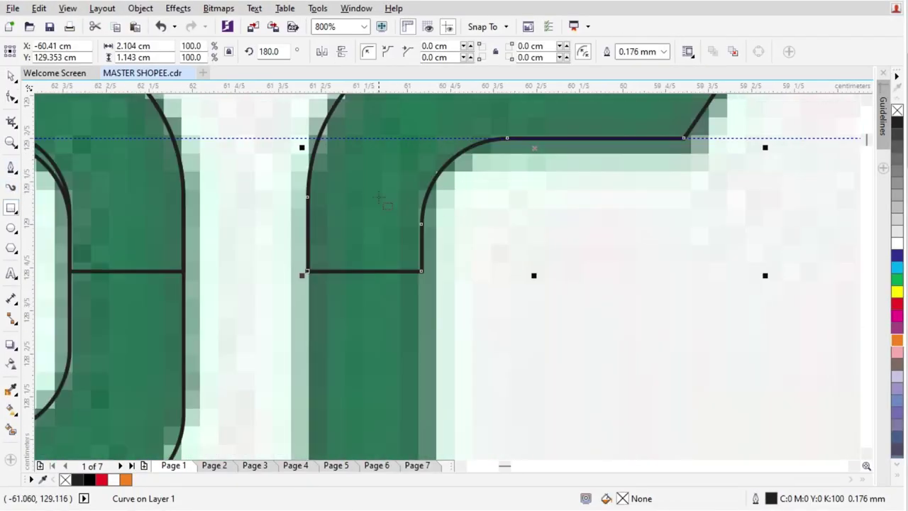
pyautogui.moveTo(305, 188); pyautogui.dragTo(586, 421)
pyautogui.scroll(-2, 450, 183)
pyautogui.scroll(1, 440, 220)
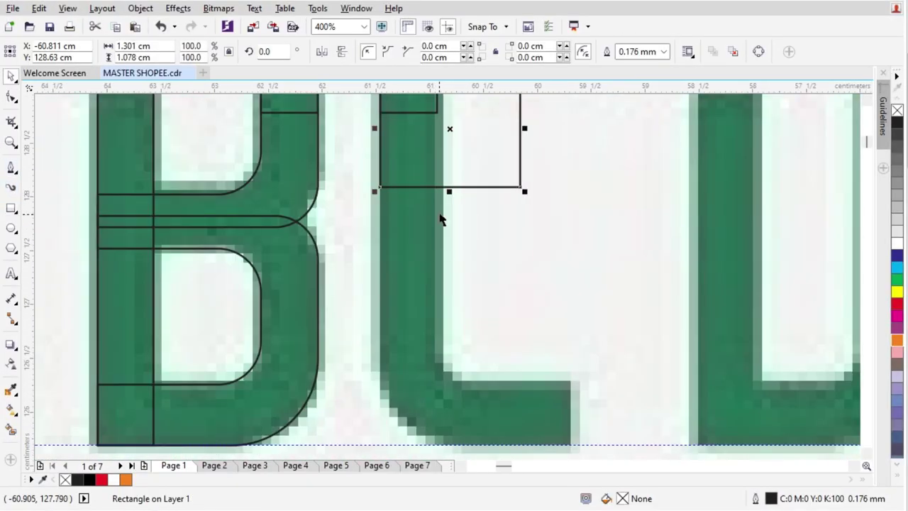
# Step: Stretch the C's rectangle to about 1.76 by 3.46 cm, down to the baseline, and set its lower left corner radius to 0.8 cm
pyautogui.moveTo(447, 194); pyautogui.dragTo(482, 450)
pyautogui.scroll(-1, 269, 377)
pyautogui.scroll(1, 398, 315)
pyautogui.moveTo(334, 197); pyautogui.dragTo(385, 246)
pyautogui.scroll(-1, 383, 241)
pyautogui.scroll(1, 344, 205)
pyautogui.scroll(-1, 341, 270)
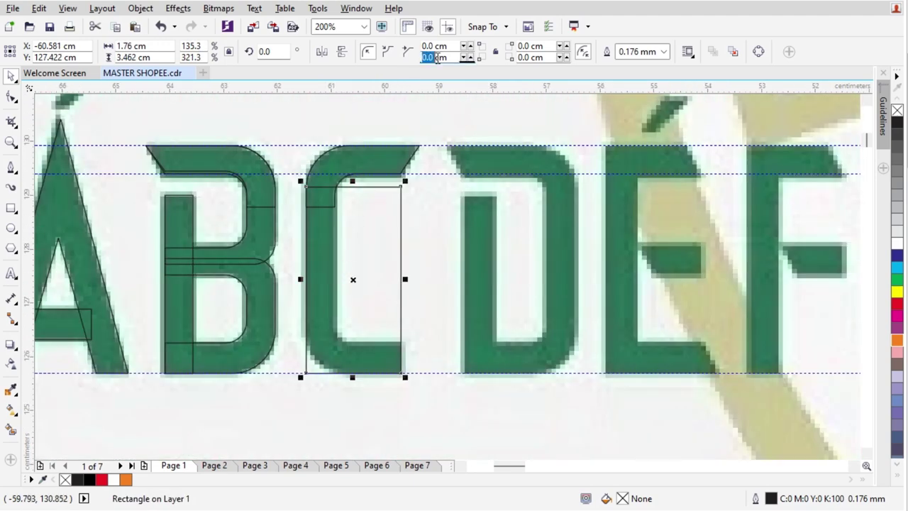
pyautogui.write('0.8')
pyautogui.scroll(1, 336, 216)
pyautogui.moveTo(372, 225); pyautogui.dragTo(432, 228)
pyautogui.rightClick(432, 228)
pyautogui.scroll(1, 365, 164)
pyautogui.hotkey('ctrl', 'z')
# Step: Draw a rectangle for the C's inner opening and extend it down to the lower arm, about 1.67 by 2.75 cm
pyautogui.press('F6')
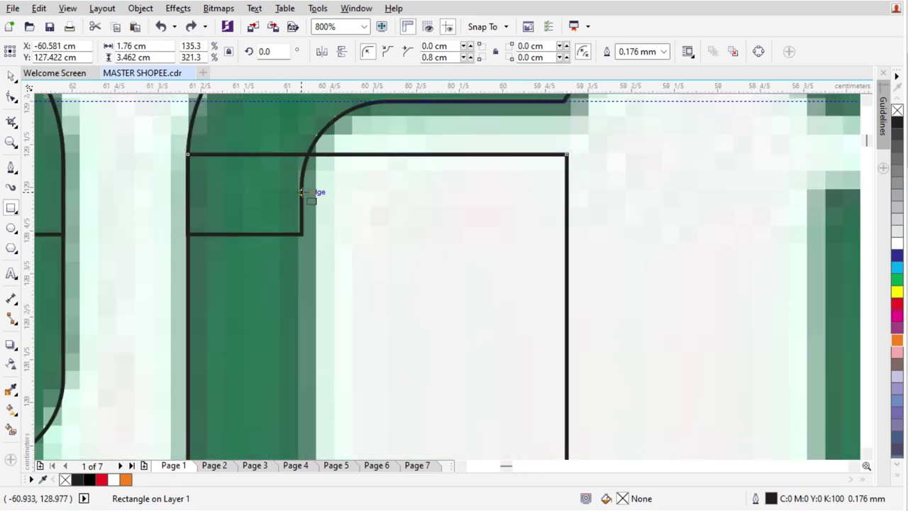
pyautogui.moveTo(300, 193); pyautogui.dragTo(659, 427)
pyautogui.scroll(-2, 471, 199)
pyautogui.scroll(1, 454, 334)
pyautogui.press('space')
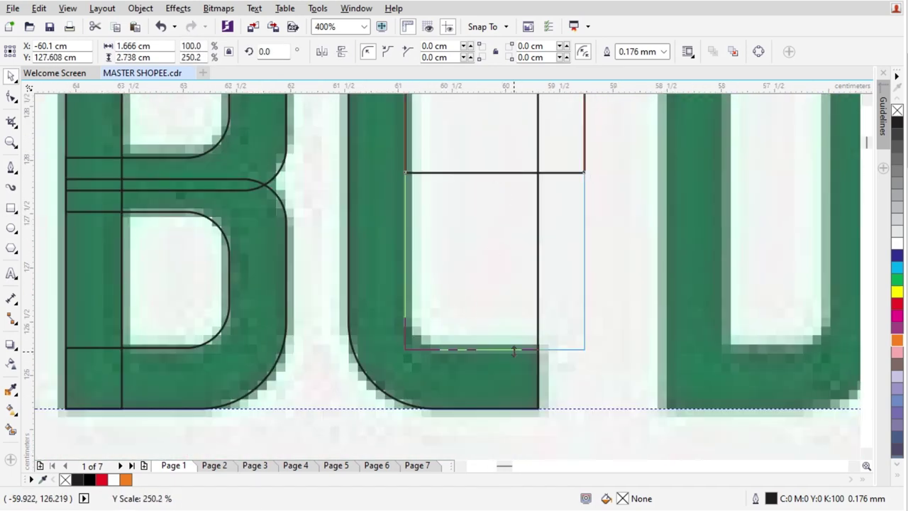
pyautogui.moveTo(514, 352); pyautogui.dragTo(514, 351)
pyautogui.press('space')
pyautogui.scroll(-1, 514, 352)
pyautogui.scroll(2, 344, 363)
pyautogui.scroll(-2, 367, 342)
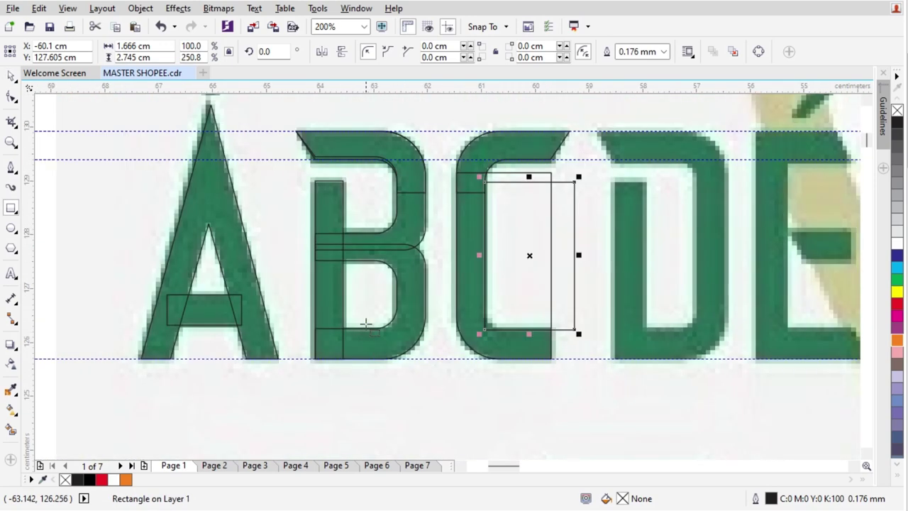
# Step: Place a horizontal guideline at about Y 126.21 cm, along the inner edge of the B's and C's lower strokes
pyautogui.scroll(4, 397, 345)
pyautogui.click(434, 108)
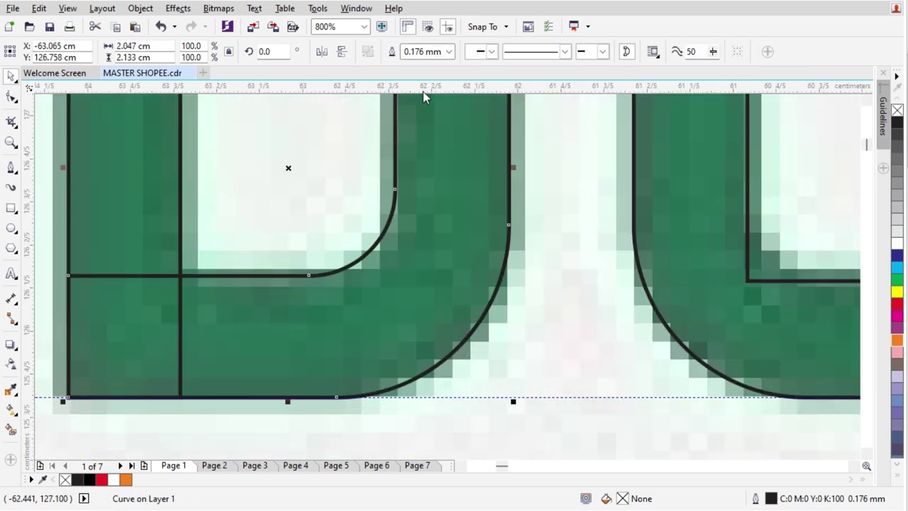
pyautogui.click(461, 286)
pyautogui.scroll(-2, 461, 287)
pyautogui.scroll(-1, 380, 277)
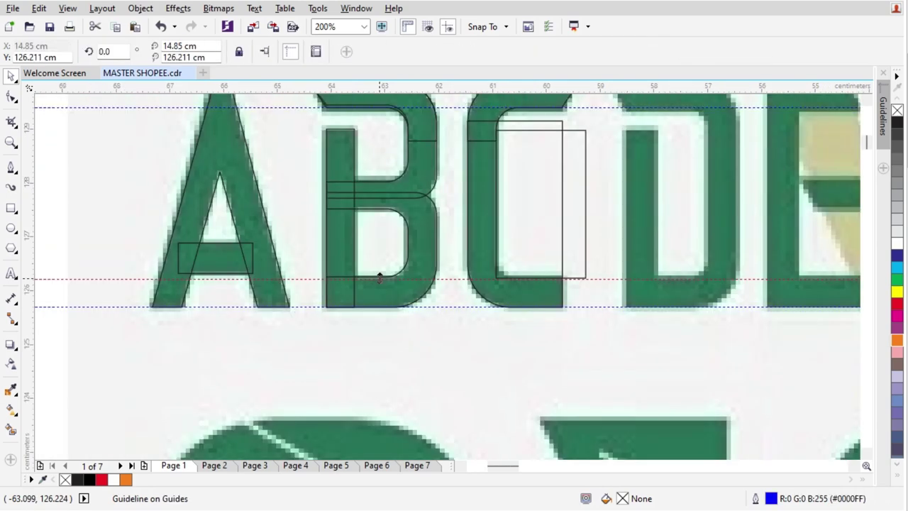
# Step: Select the lower inner nodes of the B's lower bowl with the Shape tool and nudge them down to the lower inner guideline
pyautogui.scroll(3, 383, 277)
pyautogui.click(310, 266)
pyautogui.click(10, 98)
pyautogui.scroll(-2, 498, 249)
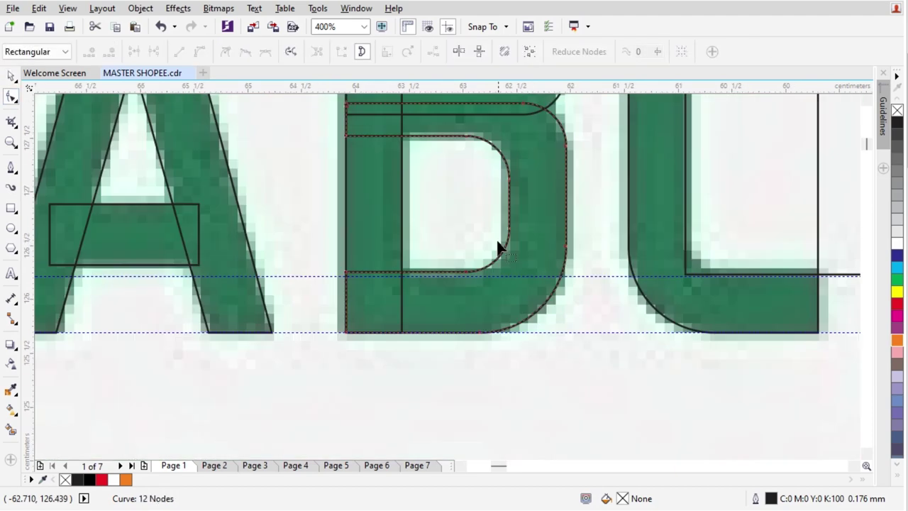
pyautogui.moveTo(339, 307); pyautogui.dragTo(337, 307)
pyautogui.scroll(1, 415, 276)
pyautogui.press('Down')
pyautogui.press('Down')
pyautogui.press('Down')
pyautogui.press('Down')
pyautogui.press('Down')
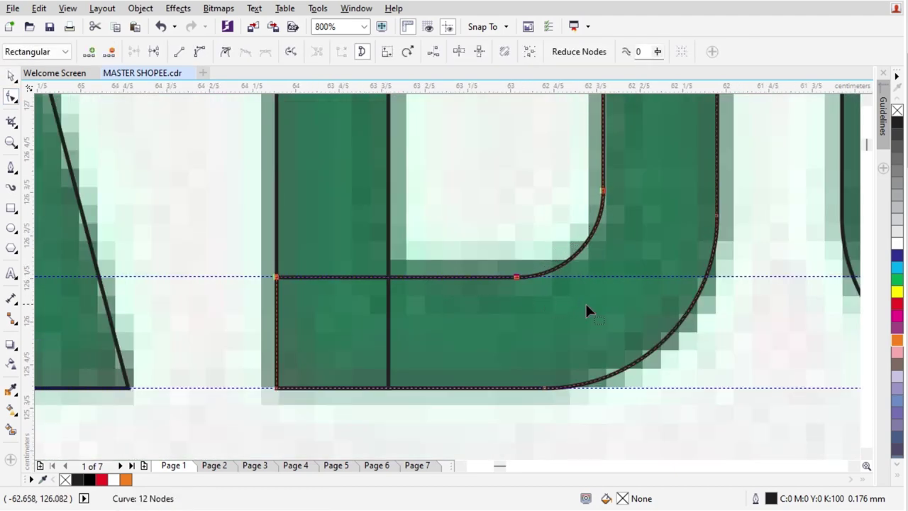
pyautogui.scroll(-2, 283, 278)
# Step: Stretch the C's inner rectangle down to the lower inner guideline, making it about 1.67 by 2.77 cm
pyautogui.press('space')
pyautogui.click(490, 282)
pyautogui.scroll(4, 507, 234)
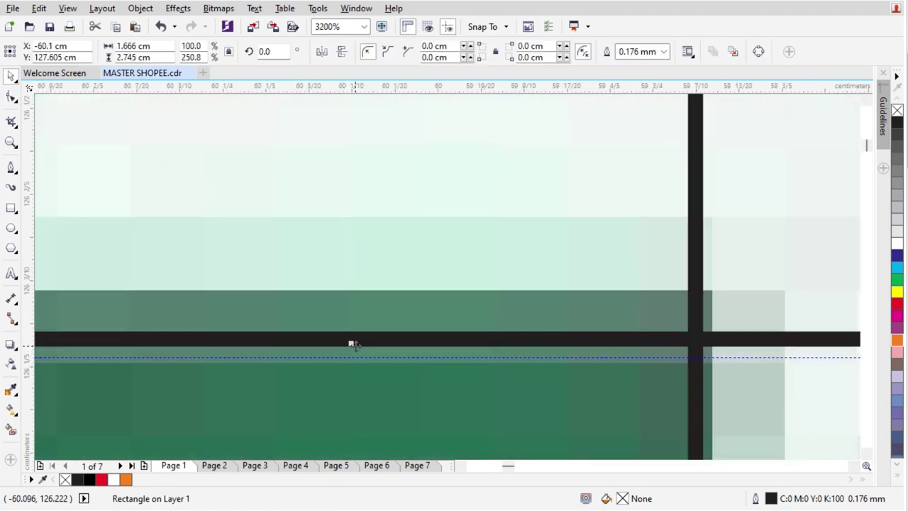
pyautogui.moveTo(353, 343); pyautogui.dragTo(373, 359)
pyautogui.scroll(-3, 441, 344)
# Step: Set the lower left corner radius of the C's inner rectangle to 0.4 cm
pyautogui.write('0.8')
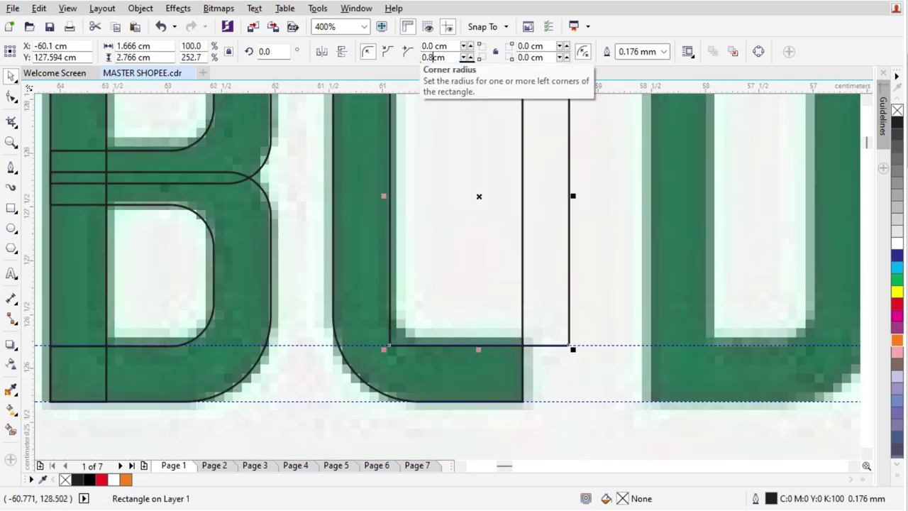
pyautogui.doubleClick(435, 57)
pyautogui.write('0.4')
pyautogui.press('Return')
pyautogui.scroll(-1, 416, 267)
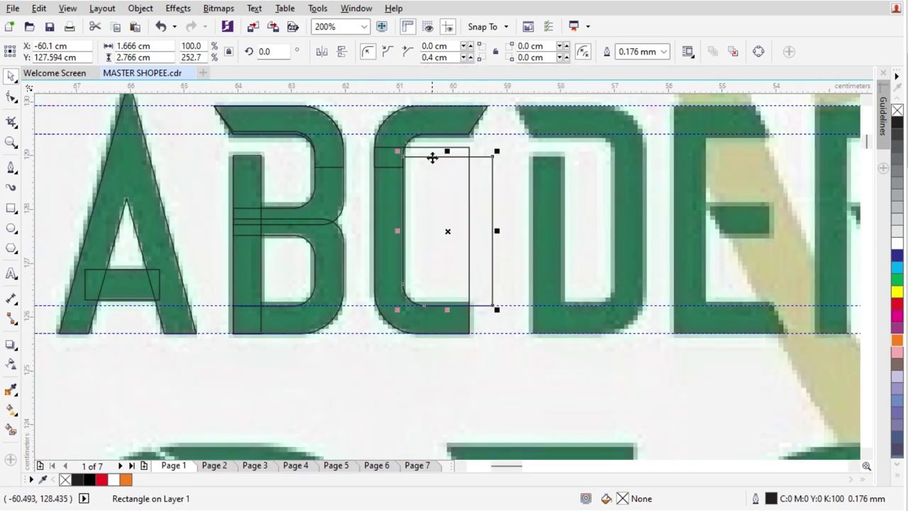
pyautogui.scroll(2, 432, 157)
pyautogui.scroll(-1, 485, 222)
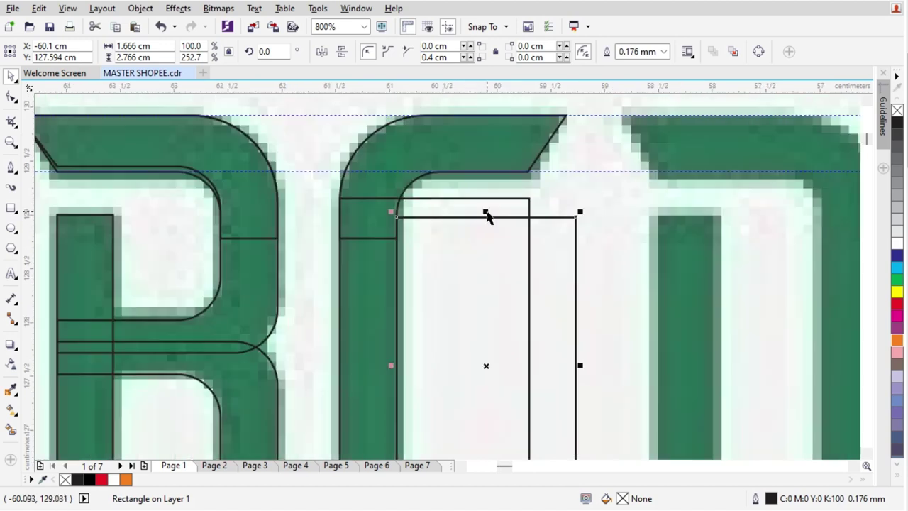
# Step: Trim the C's outer rectangle with the inner one extended above its upper edge, and delete the inner rectangle
pyautogui.click(10, 98)
pyautogui.moveTo(577, 219); pyautogui.dragTo(577, 162)
pyautogui.press('space')
pyautogui.keyDown('shift'); pyautogui.click(377, 217); pyautogui.keyUp('shift')
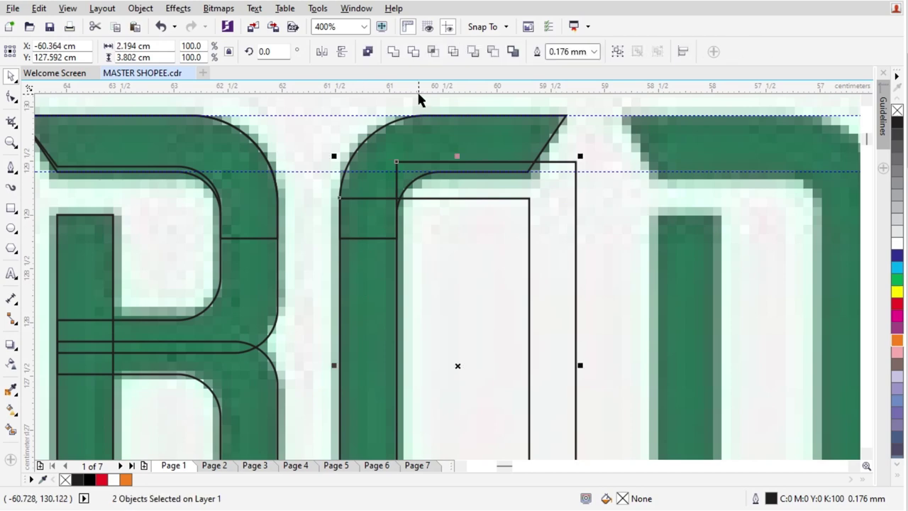
pyautogui.click(415, 51)
pyautogui.click(483, 215)
pyautogui.press('Delete')
pyautogui.scroll(-1, 441, 223)
pyautogui.scroll(1, 614, 252)
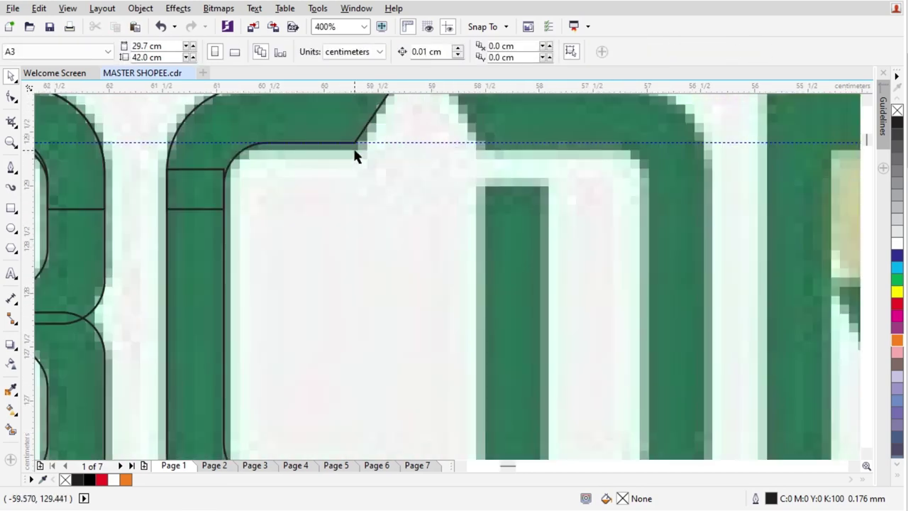
# Step: Duplicate the C's upper and lower pieces, mirror the copy horizontally and place it over the bitmap D
pyautogui.scroll(-1, 352, 177)
pyautogui.click(341, 158)
pyautogui.keyDown('shift'); pyautogui.click(273, 275); pyautogui.keyUp('shift')
pyautogui.moveTo(273, 276); pyautogui.dragTo(472, 276)
pyautogui.rightClick(473, 276)
pyautogui.click(322, 52)
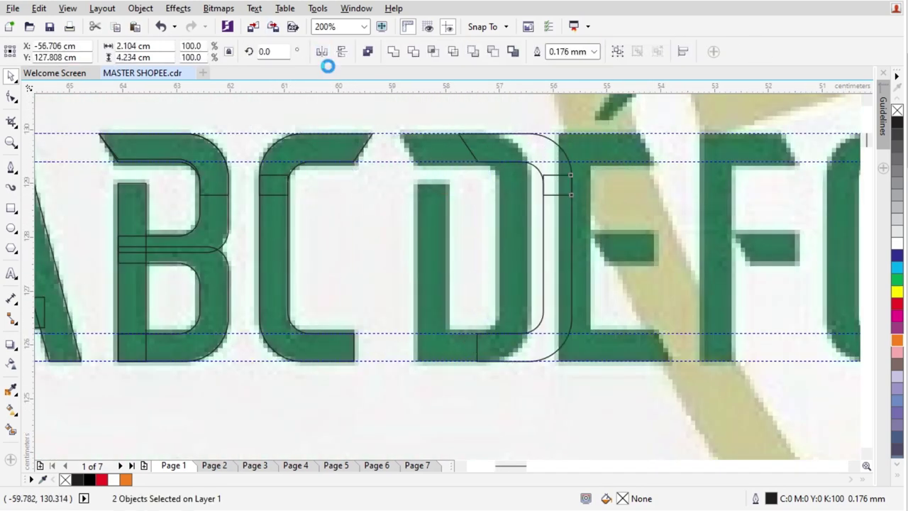
pyautogui.scroll(1, 475, 135)
pyautogui.moveTo(520, 177); pyautogui.dragTo(404, 179)
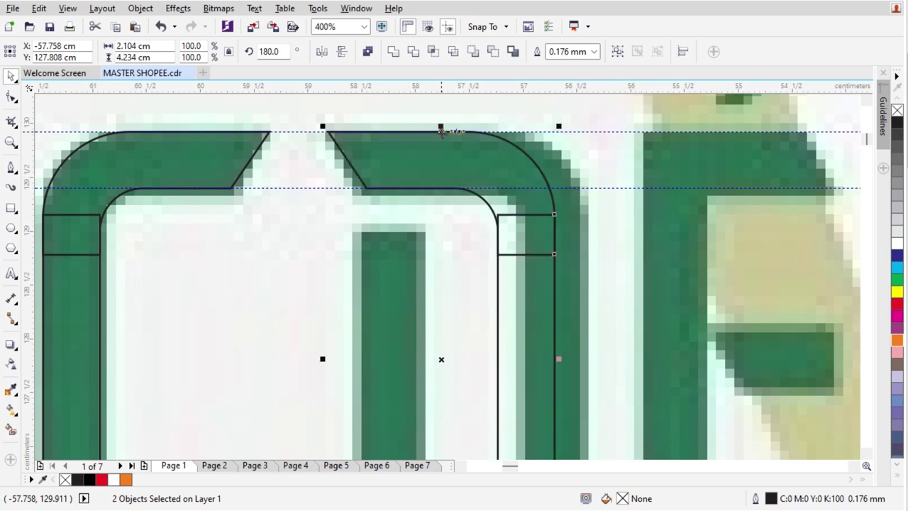
# Step: Move the D's lower curved piece sideways onto the D's curved outer stroke in the bitmap
pyautogui.scroll(-1, 472, 253)
pyautogui.scroll(2, 444, 347)
pyautogui.click(498, 298)
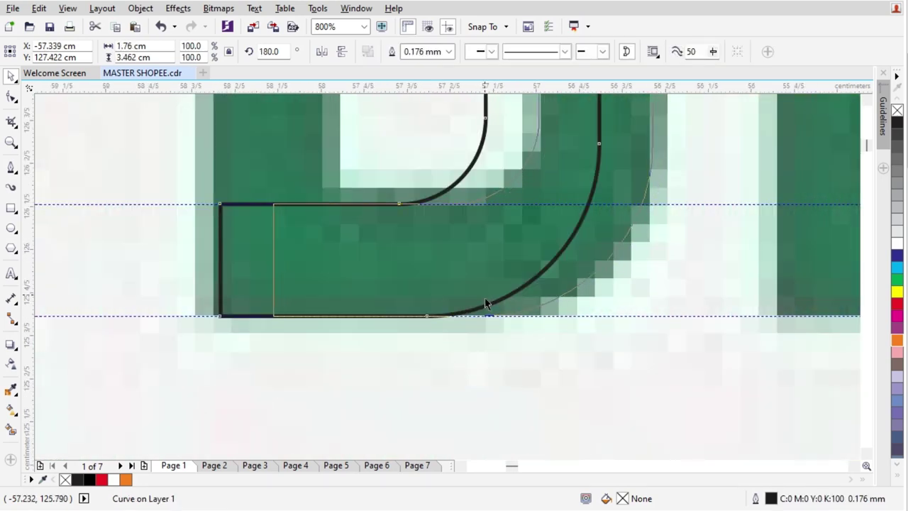
pyautogui.scroll(-3, 485, 297)
pyautogui.scroll(2, 462, 234)
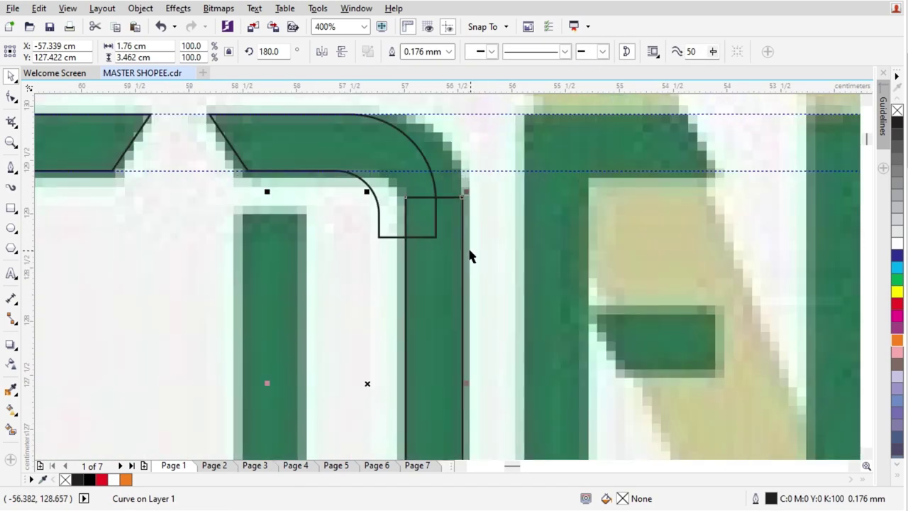
# Step: Align the D's upper curved piece with the right edge of its lower piece
pyautogui.click(11, 97)
pyautogui.scroll(1, 402, 170)
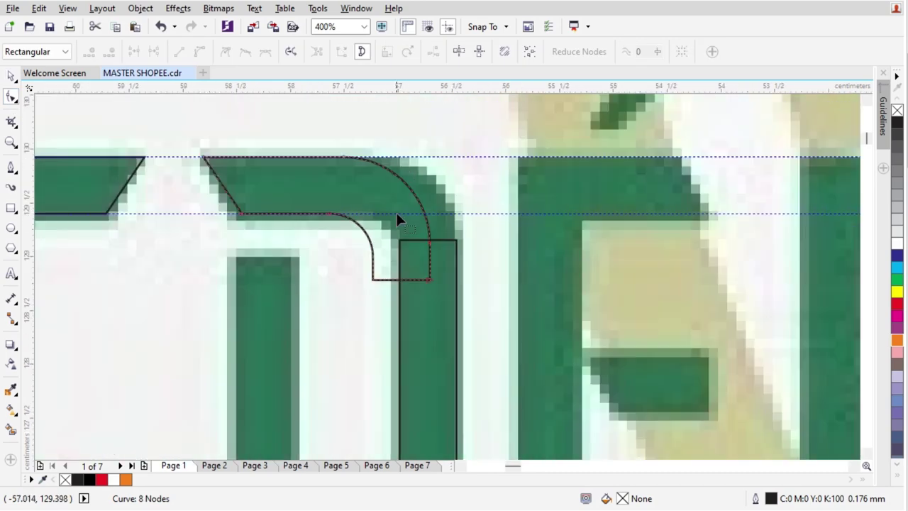
pyautogui.press('space')
pyautogui.keyDown('shift'); pyautogui.click(456, 244); pyautogui.keyUp('shift')
pyautogui.press('r')
# Step: Move the slanted end nodes of the D's upper piece out to the bitmap edge, widening the D to about 2.38 cm
pyautogui.press('space')
pyautogui.moveTo(211, 140); pyautogui.dragTo(322, 255)
pyautogui.scroll(1, 261, 209)
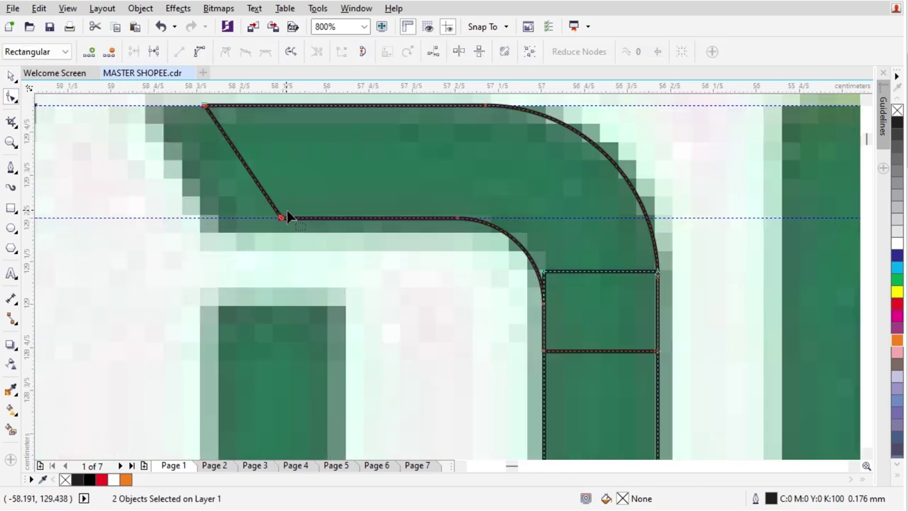
pyautogui.press('space')
pyautogui.scroll(-2, 391, 228)
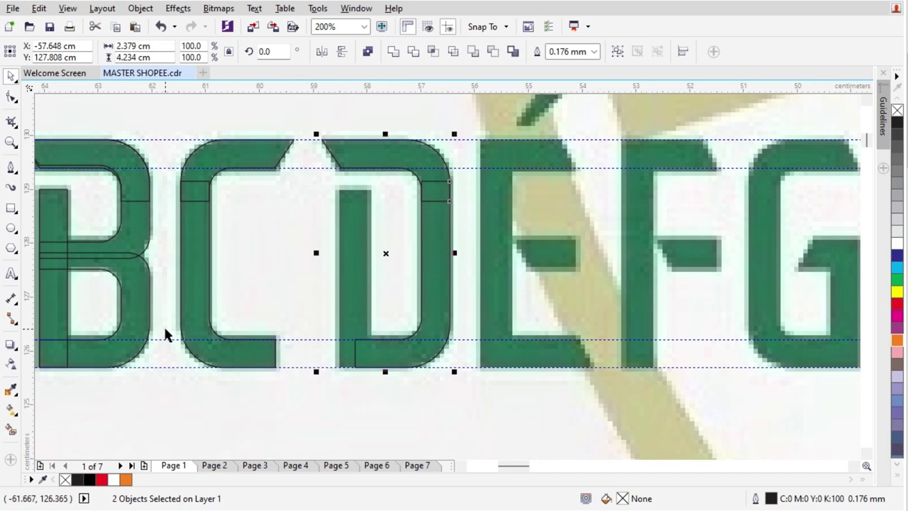
pyautogui.scroll(-1, 150, 268)
pyautogui.scroll(1, 128, 286)
pyautogui.moveTo(129, 287); pyautogui.dragTo(383, 286)
pyautogui.hotkey('ctrl', 'z')
# Step: Copy the B's vertical stem rectangle and fit the copy onto the D's straight stem
pyautogui.click(122, 203)
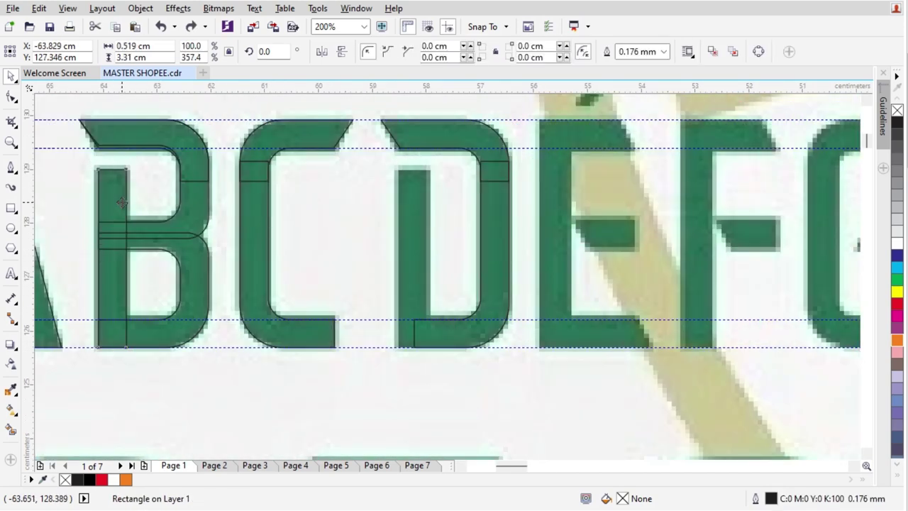
pyautogui.scroll(2, 430, 285)
pyautogui.moveTo(419, 314); pyautogui.dragTo(334, 314)
pyautogui.scroll(-3, 356, 221)
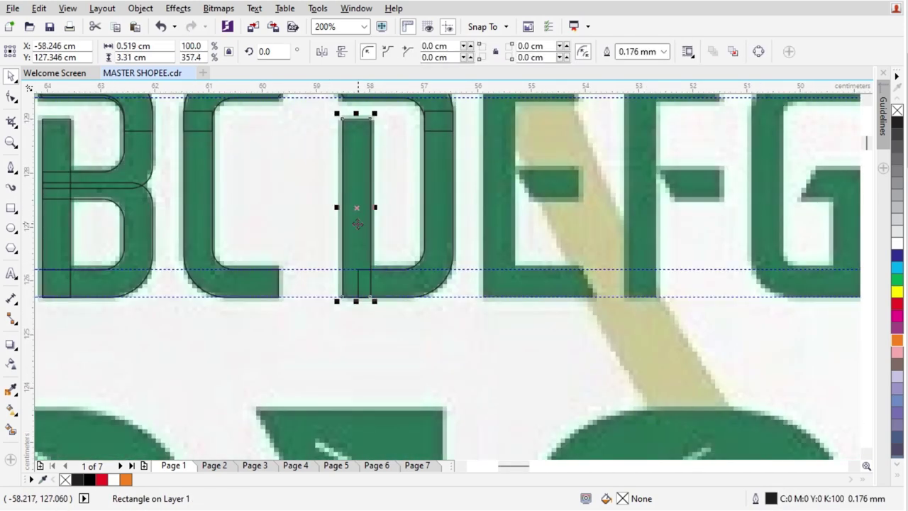
pyautogui.scroll(1, 396, 171)
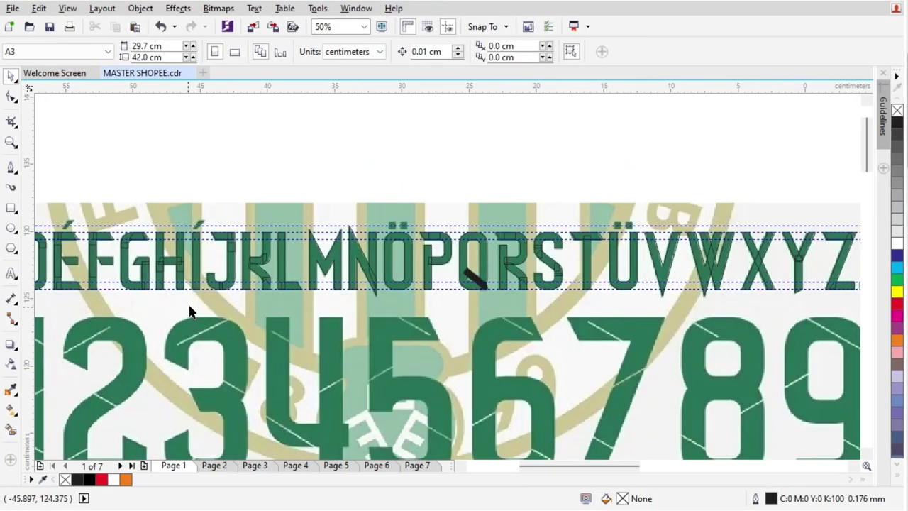
# Step: Weld the A's legs and crossbar into a single shape and fill it red
pyautogui.scroll(-1, 497, 299)
pyautogui.scroll(2, 210, 277)
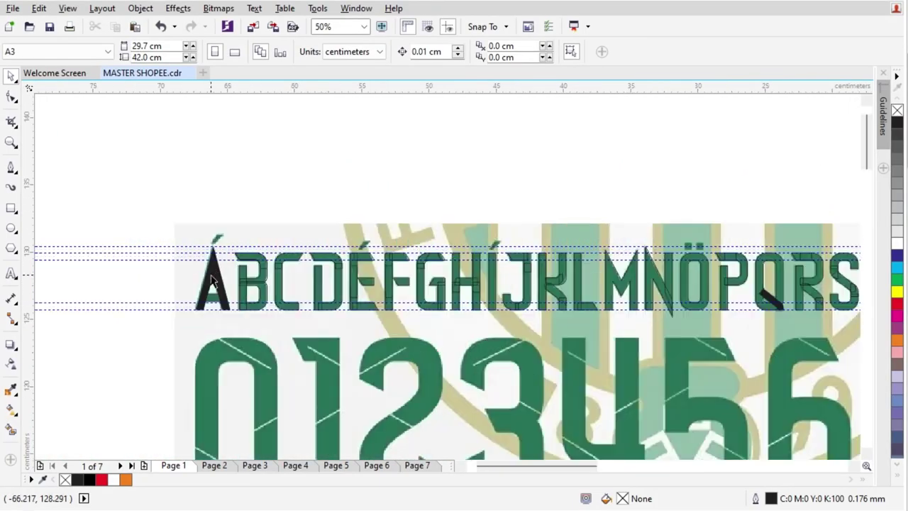
pyautogui.scroll(-1, 308, 284)
pyautogui.moveTo(313, 331); pyautogui.dragTo(313, 331)
pyautogui.scroll(1, 289, 309)
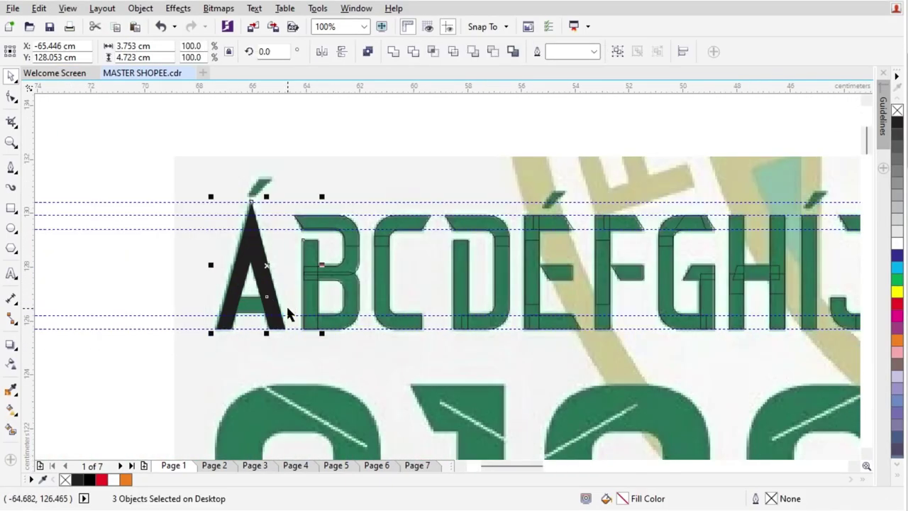
pyautogui.moveTo(169, 177); pyautogui.dragTo(221, 271)
pyautogui.moveTo(295, 369); pyautogui.dragTo(295, 369)
pyautogui.click(391, 53)
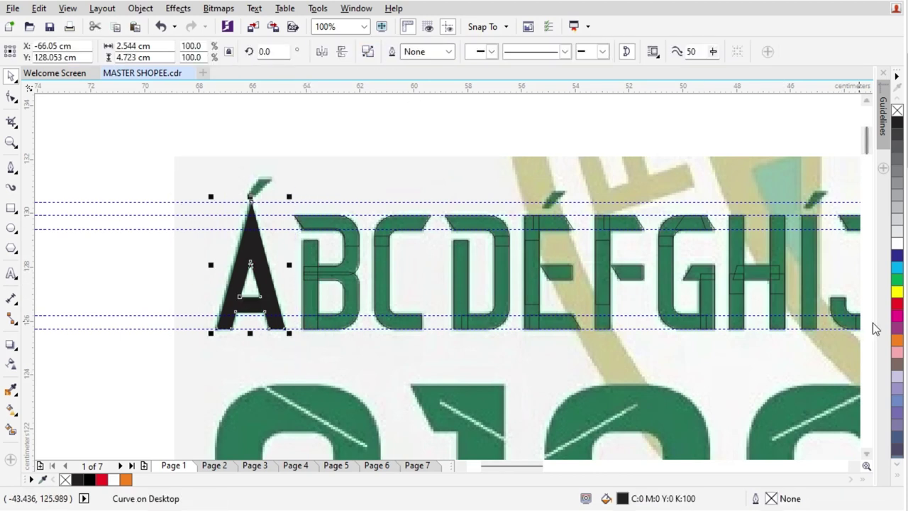
pyautogui.click(897, 291)
pyautogui.click(898, 303)
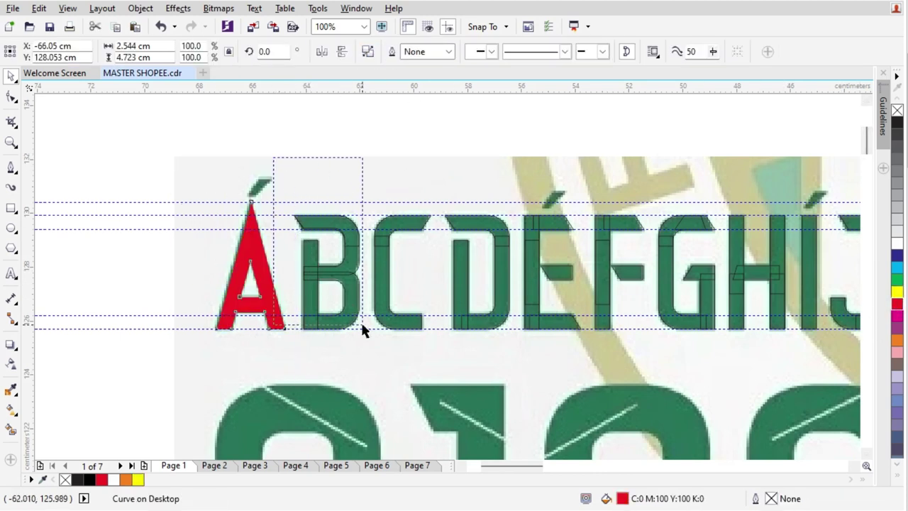
# Step: Weld the pieces of B, C, D and E into one shape per letter and fill each red
pyautogui.moveTo(363, 325); pyautogui.dragTo(365, 339)
pyautogui.click(393, 52)
pyautogui.click(897, 303)
pyautogui.moveTo(503, 163); pyautogui.dragTo(586, 341)
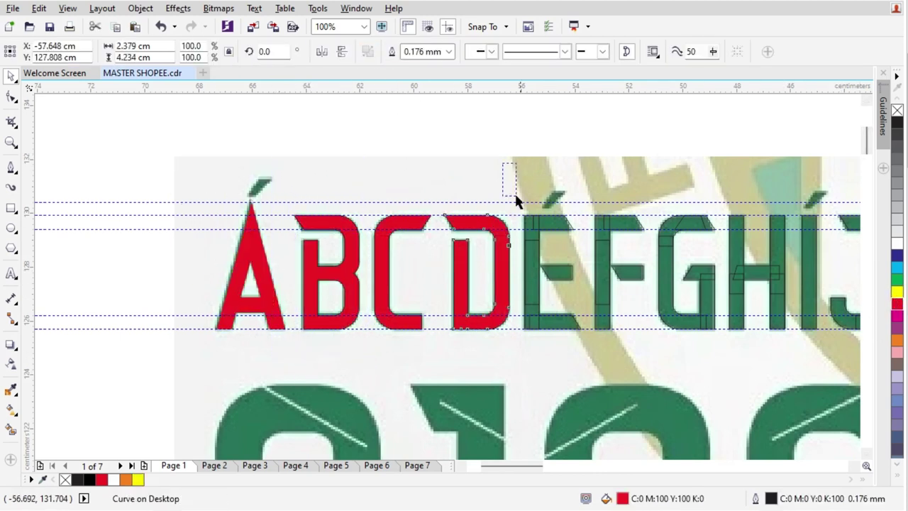
pyautogui.click(393, 52)
pyautogui.click(897, 304)
# Step: Weld the pieces of F and G into one shape per letter and fill both red
pyautogui.moveTo(587, 174); pyautogui.dragTo(651, 340)
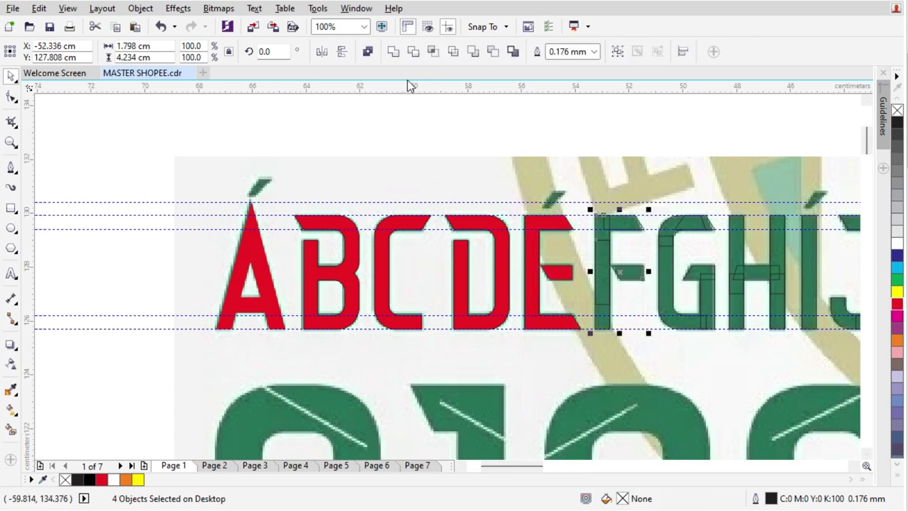
pyautogui.click(393, 52)
pyautogui.click(897, 304)
pyautogui.scroll(-1, 738, 300)
pyautogui.scroll(1, 738, 300)
pyautogui.moveTo(344, 109); pyautogui.dragTo(435, 284)
pyautogui.click(392, 52)
pyautogui.click(897, 303)
# Step: Weld the pieces of the H into one shape and fill the H and I red
pyautogui.moveTo(434, 124); pyautogui.dragTo(506, 284)
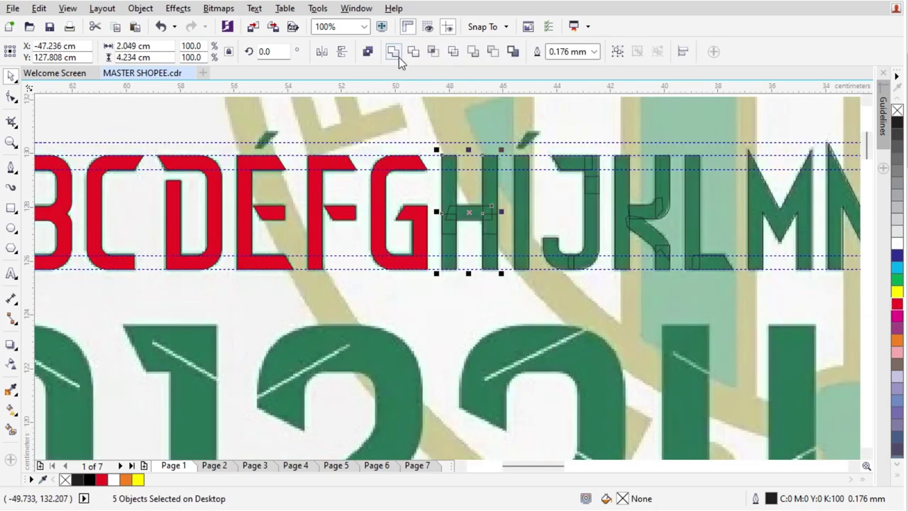
pyautogui.click(393, 52)
pyautogui.keyDown('shift'); pyautogui.click(521, 212); pyautogui.keyUp('shift')
pyautogui.click(898, 303)
# Step: Weld the pieces of J, K and L into one shape per letter
pyautogui.moveTo(535, 122); pyautogui.dragTo(603, 295)
pyautogui.click(393, 52)
pyautogui.moveTo(600, 120); pyautogui.dragTo(674, 290)
pyautogui.click(393, 51)
pyautogui.moveTo(659, 130); pyautogui.dragTo(739, 283)
pyautogui.click(393, 51)
# Step: Weld the pieces of N, P and Q into one shape per letter
pyautogui.scroll(-1, 329, 164)
pyautogui.scroll(1, 674, 181)
pyautogui.moveTo(474, 112); pyautogui.dragTo(560, 278)
pyautogui.click(393, 52)
pyautogui.moveTo(619, 117); pyautogui.dragTo(698, 278)
pyautogui.click(393, 52)
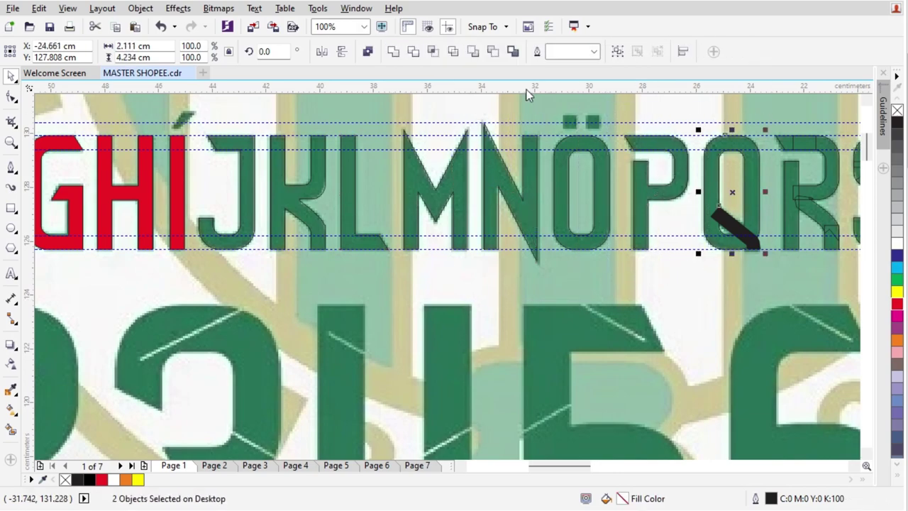
pyautogui.click(393, 51)
# Step: Weld the pieces of R, T and W into one shape per letter
pyautogui.scroll(-1, 326, 135)
pyautogui.scroll(1, 537, 131)
pyautogui.moveTo(521, 108); pyautogui.dragTo(630, 287)
pyautogui.click(393, 52)
pyautogui.moveTo(603, 116); pyautogui.dragTo(708, 293)
pyautogui.click(393, 52)
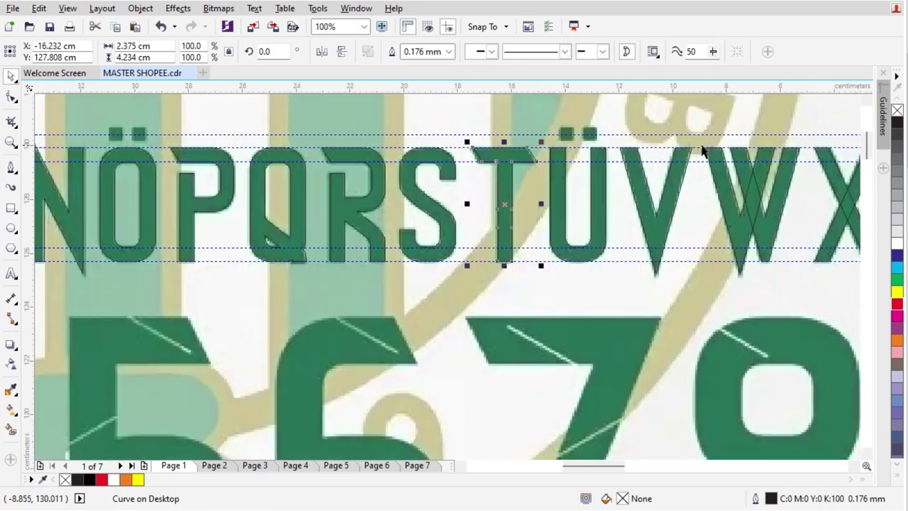
pyautogui.moveTo(698, 128); pyautogui.dragTo(810, 288)
pyautogui.click(393, 52)
# Step: Fill the unfilled letters from J through X red
pyautogui.scroll(-2, 617, 227)
pyautogui.moveTo(218, 177); pyautogui.dragTo(694, 264)
pyautogui.click(897, 303)
pyautogui.click(787, 262)
pyautogui.scroll(2, 719, 232)
# Step: Weld the pieces of X, Y and Z into one shape per letter, and fill the Y and Z red
pyautogui.moveTo(474, 113); pyautogui.dragTo(561, 262)
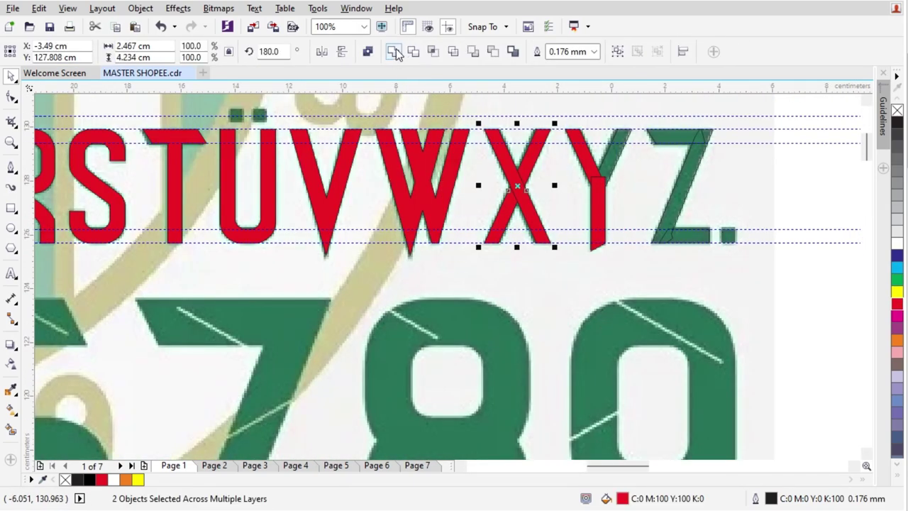
pyautogui.click(395, 53)
pyautogui.moveTo(557, 114); pyautogui.dragTo(640, 265)
pyautogui.click(393, 51)
pyautogui.click(394, 52)
pyautogui.moveTo(557, 113); pyautogui.dragTo(737, 264)
pyautogui.click(897, 303)
pyautogui.click(788, 263)
# Step: Place horizontal guidelines at about Y 123.59 and 121.90 cm, along the upper and lower edges of the numerals' top stroke
pyautogui.scroll(-2, 761, 213)
pyautogui.scroll(1, 306, 274)
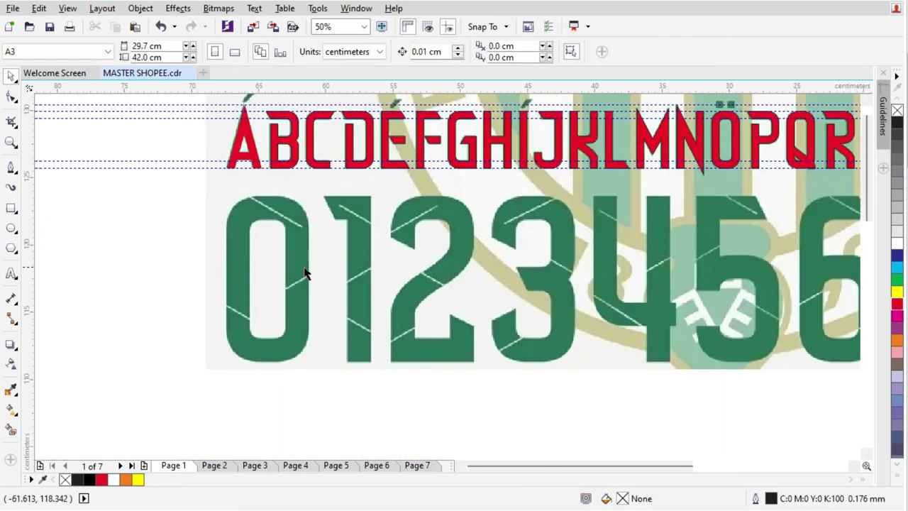
pyautogui.scroll(-1, 300, 290)
pyautogui.scroll(-2, 340, 245)
pyautogui.scroll(6, 326, 263)
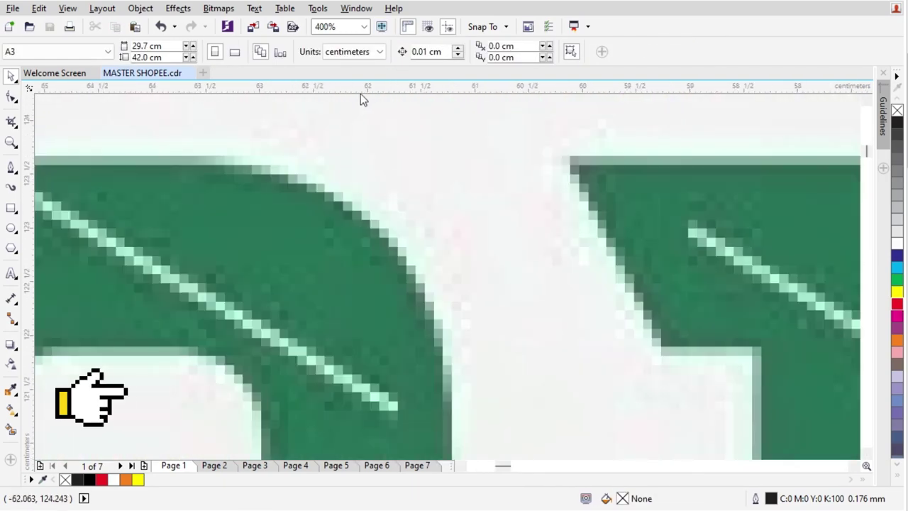
pyautogui.click(453, 140)
pyautogui.scroll(3, 453, 142)
pyautogui.moveTo(450, 92); pyautogui.dragTo(469, 332)
pyautogui.scroll(1, 712, 329)
pyautogui.moveTo(627, 286); pyautogui.dragTo(627, 289)
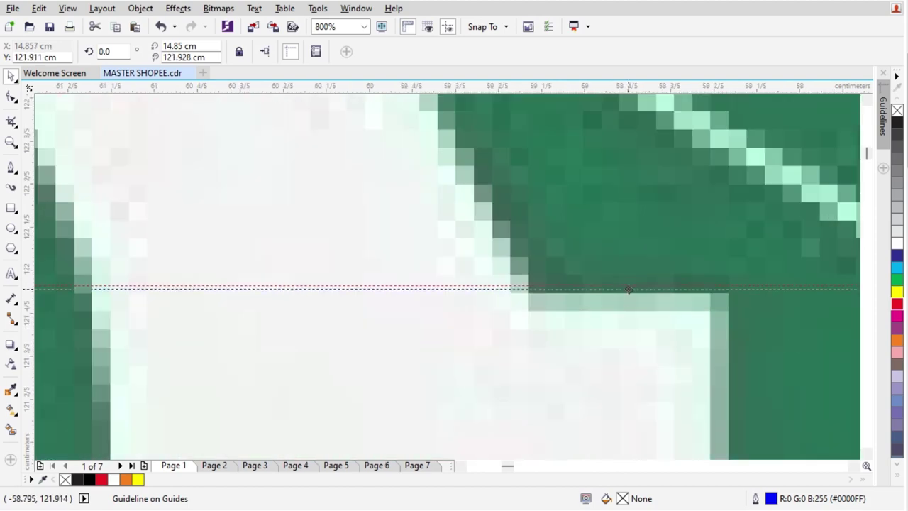
# Step: Draw a rectangle about 1.92 by 1.69 cm between the two numeral guidelines, in the empty area beside the 0
pyautogui.scroll(-4, 630, 291)
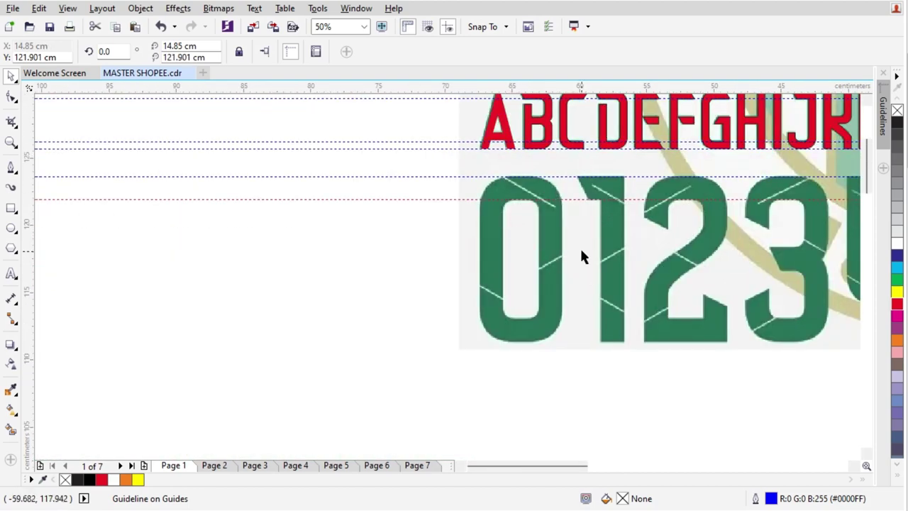
pyautogui.scroll(2, 470, 188)
pyautogui.scroll(-1, 475, 227)
pyautogui.scroll(-1, 475, 227)
pyautogui.scroll(3, 549, 220)
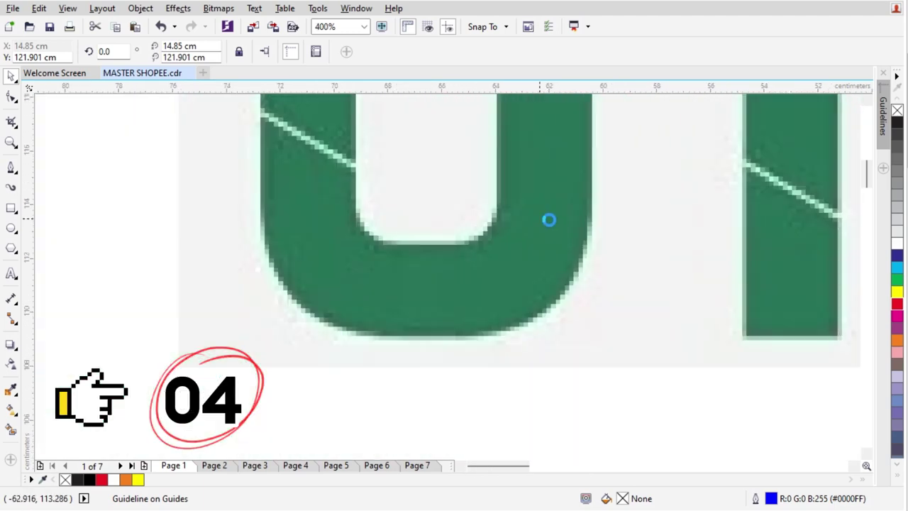
pyautogui.scroll(-3, 549, 220)
pyautogui.scroll(3, 446, 113)
pyautogui.click(11, 208)
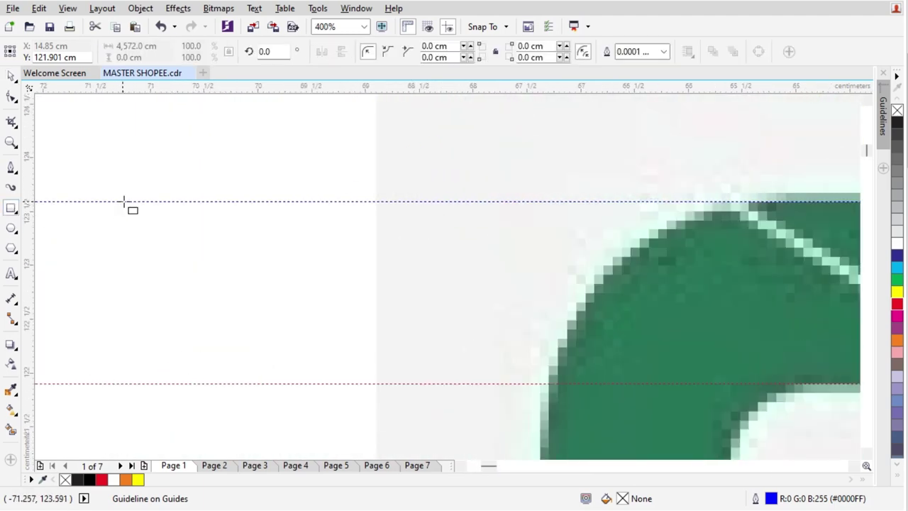
pyautogui.moveTo(125, 202)
pyautogui.mouseDown()
pyautogui.moveTo(304, 330)
pyautogui.moveTo(331, 383)
pyautogui.mouseUp()
# Step: Place a horizontal guideline along the numerals' baseline and move the rectangle onto the 0's bottom stroke, resting on that guideline
pyautogui.scroll(-2, 399, 117)
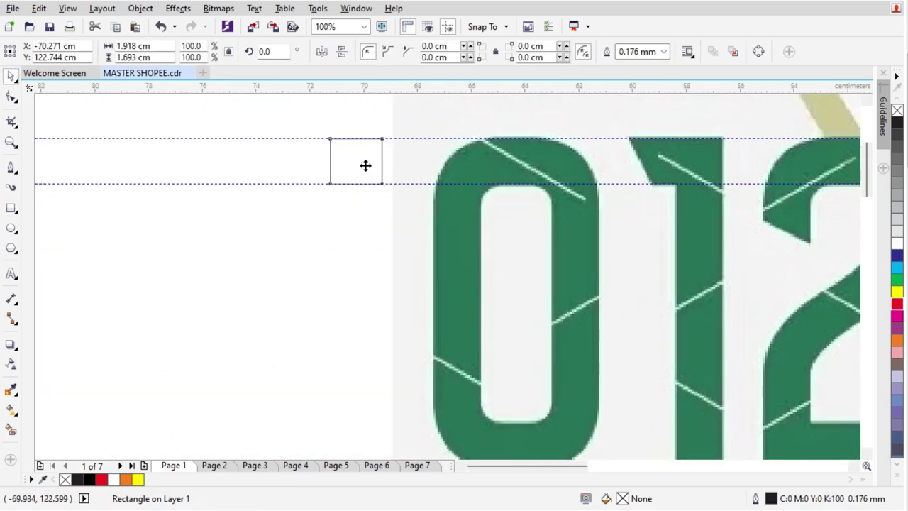
pyautogui.scroll(-1, 365, 163)
pyautogui.scroll(2, 419, 126)
pyautogui.press('space')
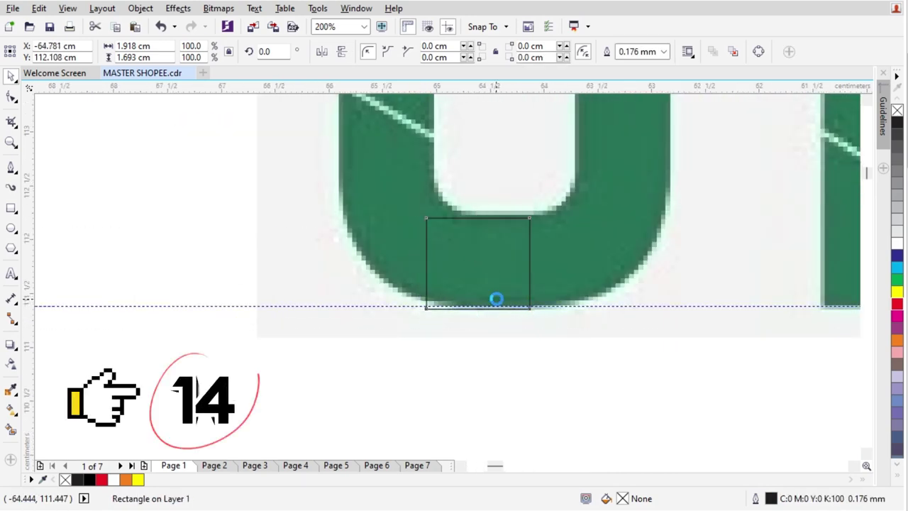
pyautogui.scroll(2, 496, 298)
pyautogui.moveTo(532, 291); pyautogui.dragTo(591, 277)
pyautogui.scroll(-3, 528, 323)
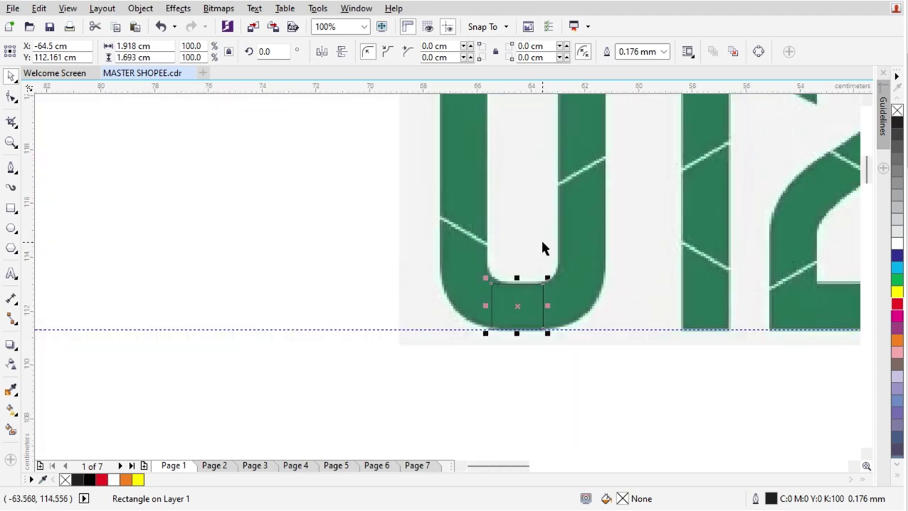
# Step: Place a horizontal guideline at about Y 113.01 cm along the rectangle's upper edge on the 0's bottom stroke, and remove the rectangle
pyautogui.scroll(4, 520, 278)
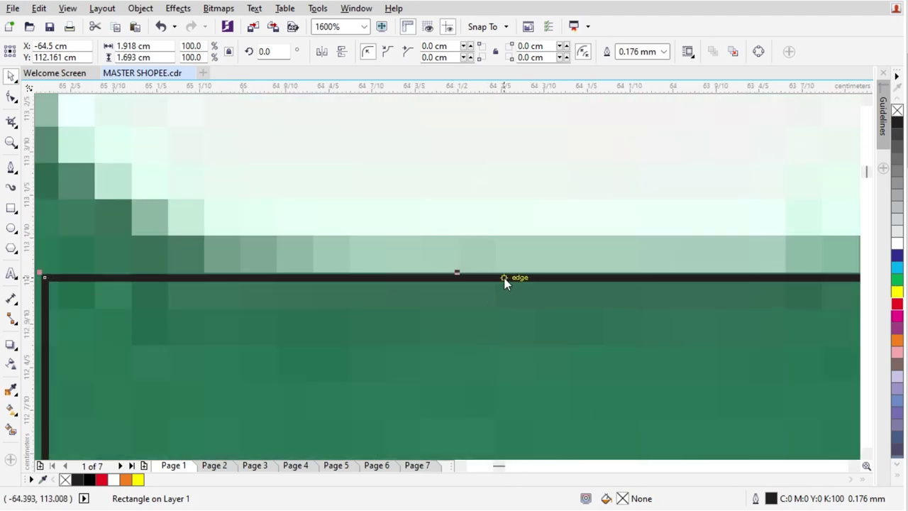
pyautogui.scroll(-5, 504, 282)
pyautogui.press('Escape')
pyautogui.scroll(1, 456, 196)
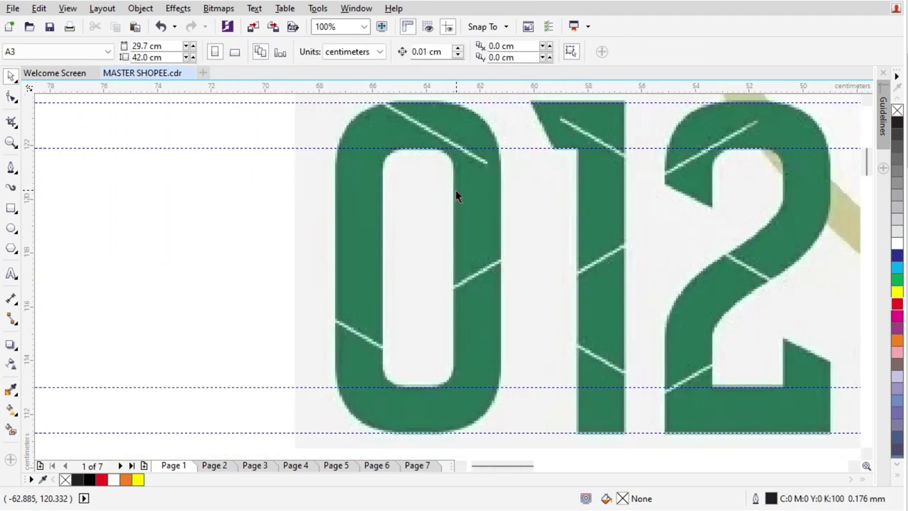
# Step: Draw a rectangle about 6.14 by 6.93 cm spanning the full width of the 0
pyautogui.click(15, 207)
pyautogui.scroll(-1, 345, 196)
pyautogui.scroll(1, 417, 294)
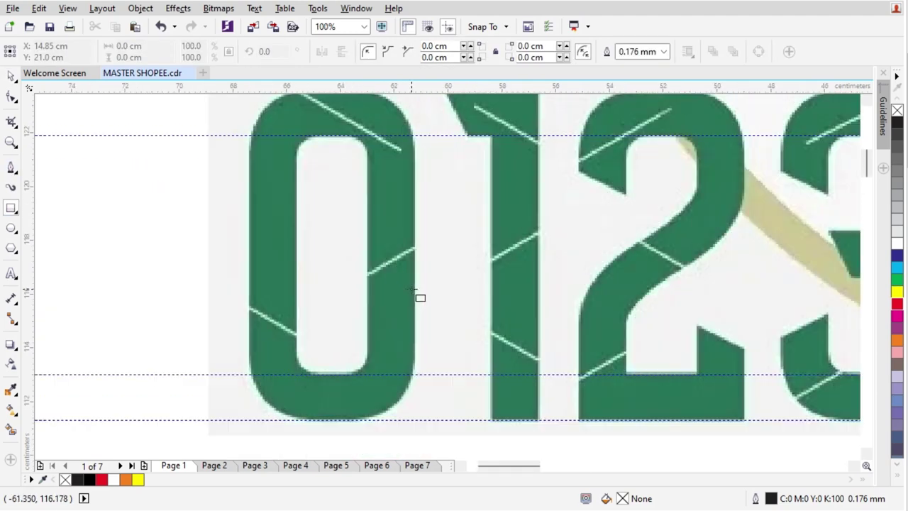
pyautogui.moveTo(415, 223); pyautogui.dragTo(249, 410)
pyautogui.scroll(2, 303, 436)
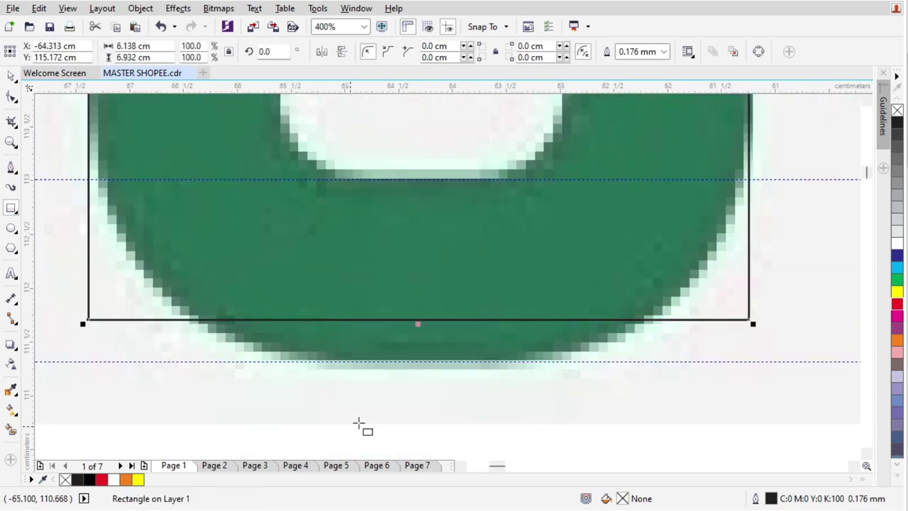
# Step: Stretch the rectangle vertically from the baseline guideline to the uppermost numeral guideline, about 12.28 cm tall
pyautogui.scroll(1, 421, 349)
pyautogui.moveTo(416, 295); pyautogui.dragTo(435, 377)
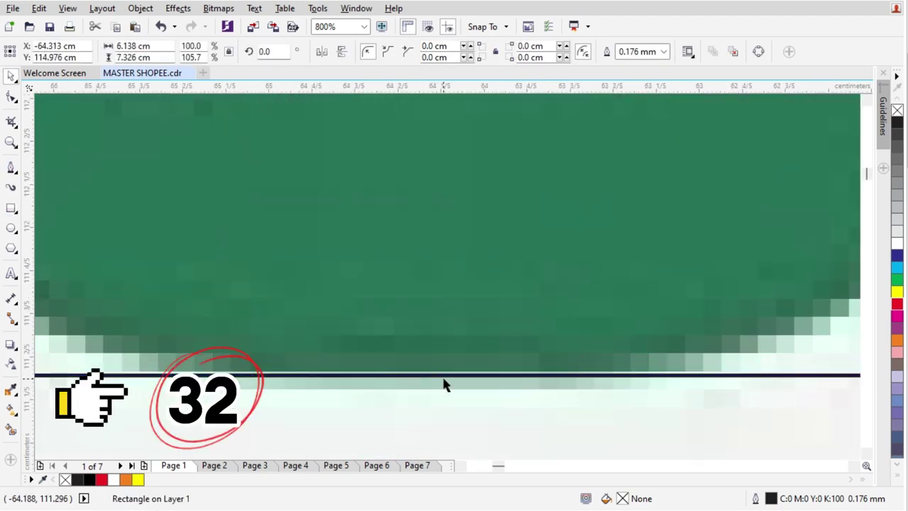
pyautogui.hotkey('ctrl', 'z')
pyautogui.moveTo(415, 291); pyautogui.dragTo(442, 376)
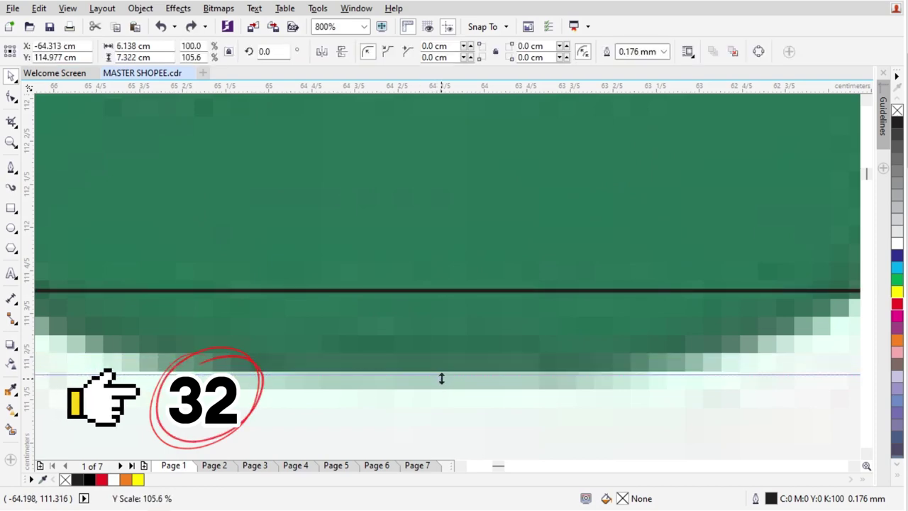
pyautogui.scroll(-2, 433, 365)
pyautogui.scroll(-3, 426, 359)
pyautogui.scroll(3, 385, 348)
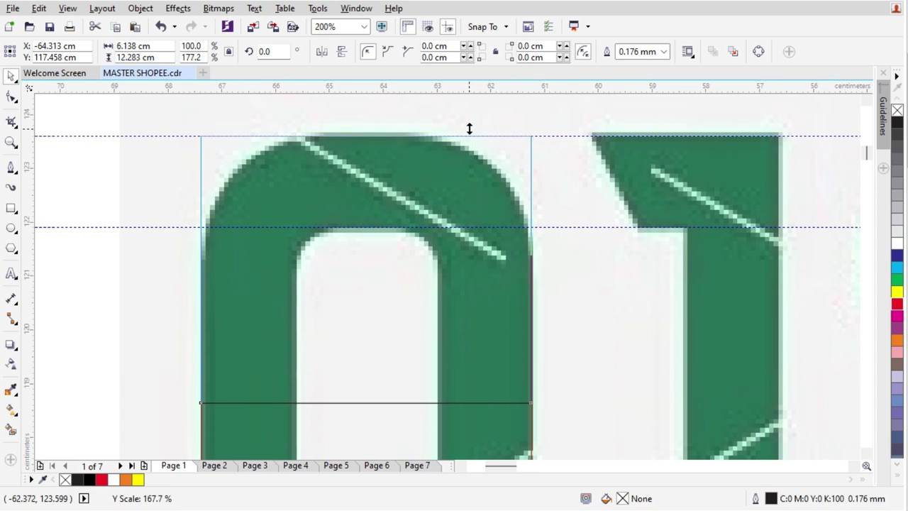
pyautogui.moveTo(469, 129); pyautogui.dragTo(470, 136)
pyautogui.scroll(-1, 489, 158)
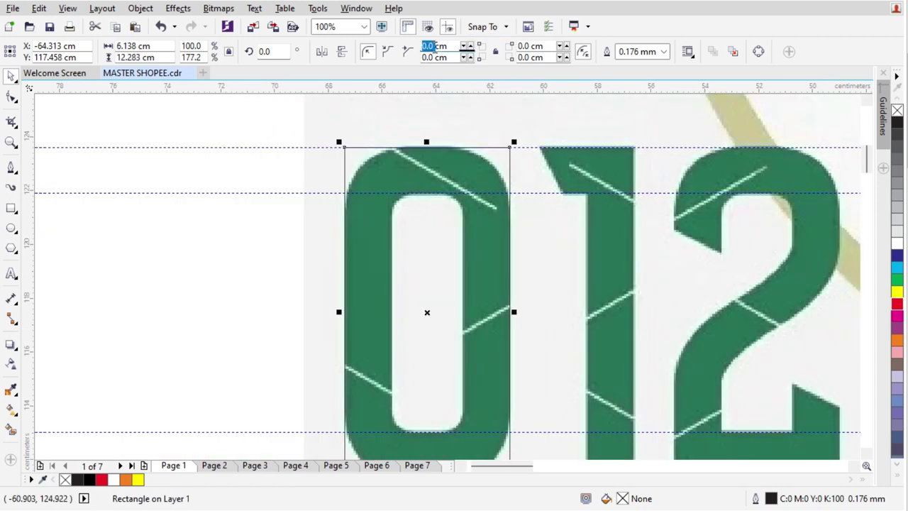
# Step: Set the rectangle's upper-left corner radius to 2.2 cm to match the 0's outer curve
pyautogui.write('0.')
pyautogui.doubleClick(435, 48)
pyautogui.write('6')
pyautogui.press('Return')
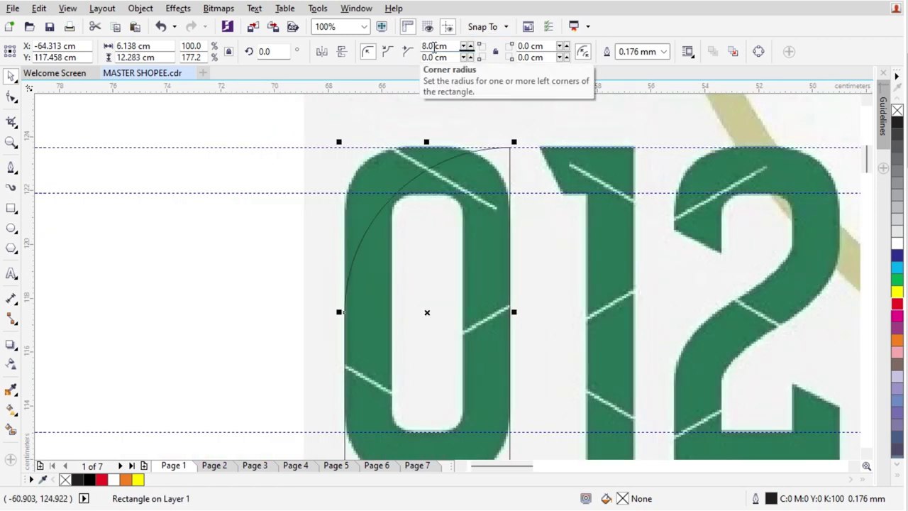
pyautogui.doubleClick(434, 47)
pyautogui.write('2')
pyautogui.press('Return')
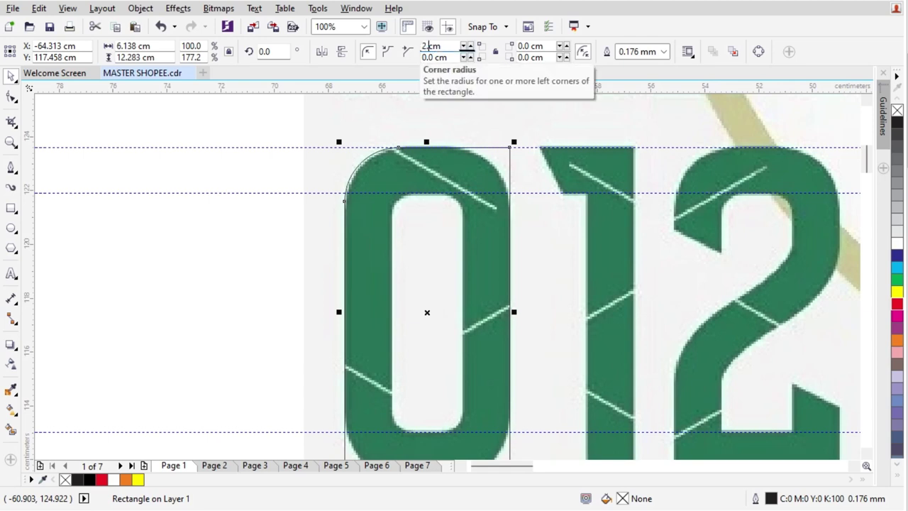
pyautogui.scroll(2, 434, 47)
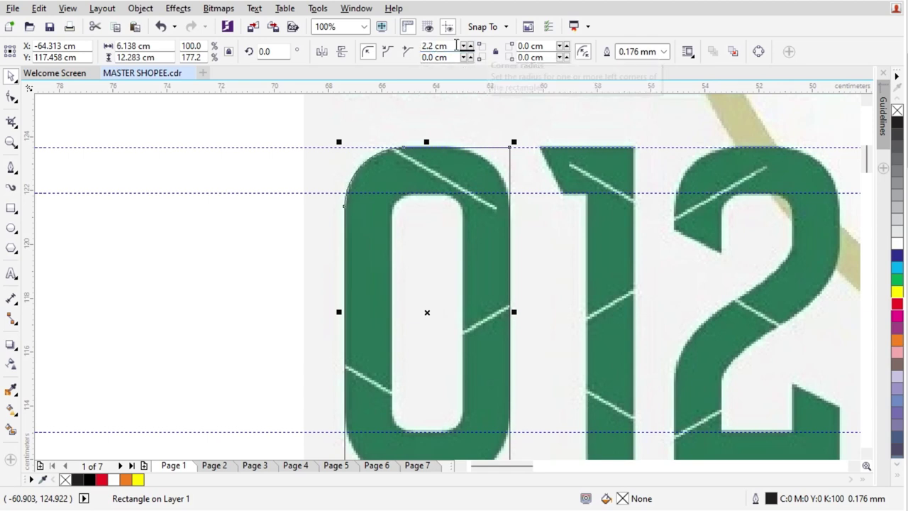
# Step: Set the other three corner radii of the 0's outer rectangle to 2.2 cm
pyautogui.doubleClick(532, 47)
pyautogui.write('2.2')
pyautogui.press('Return')
pyautogui.scroll(20, 434, 57)
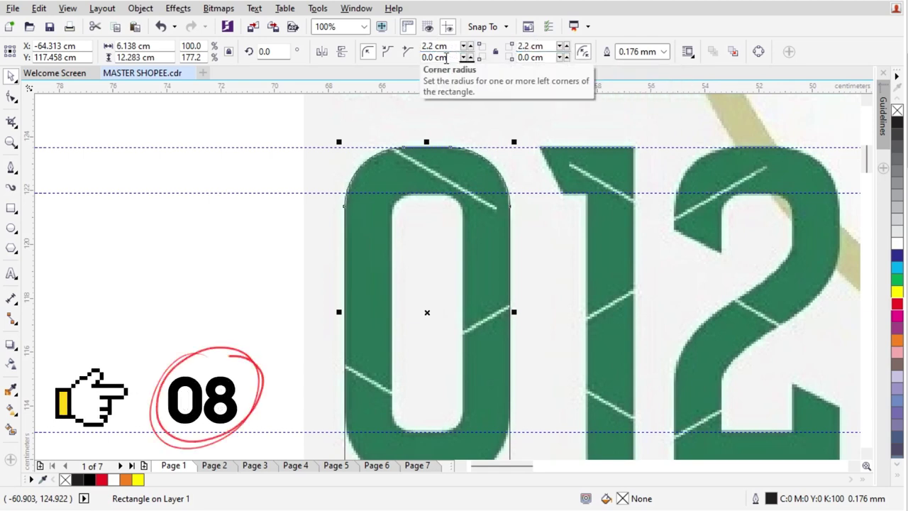
pyautogui.scroll(20, 521, 54)
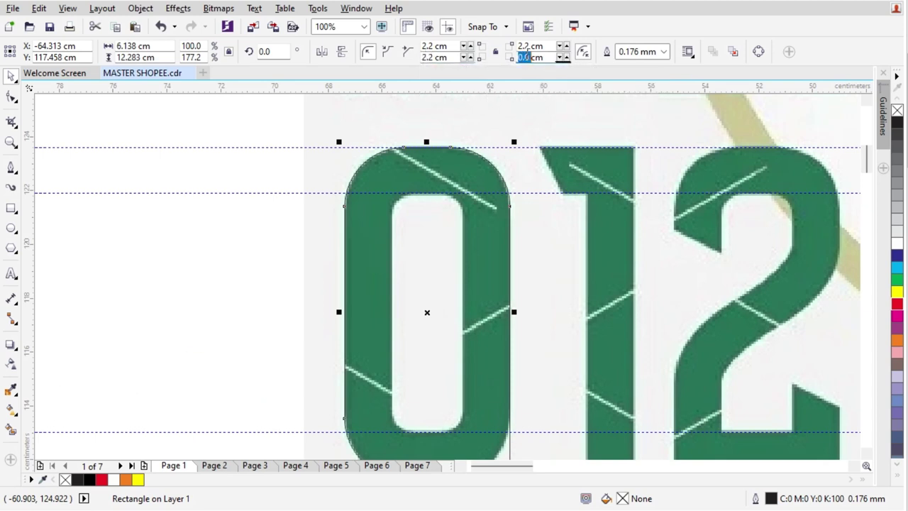
# Step: Place a copy of the rounded rectangle beside the 0, and fit a smaller copy of about 2.74 by 8.89 cm to the 0's inner opening
pyautogui.moveTo(486, 163); pyautogui.dragTo(253, 164)
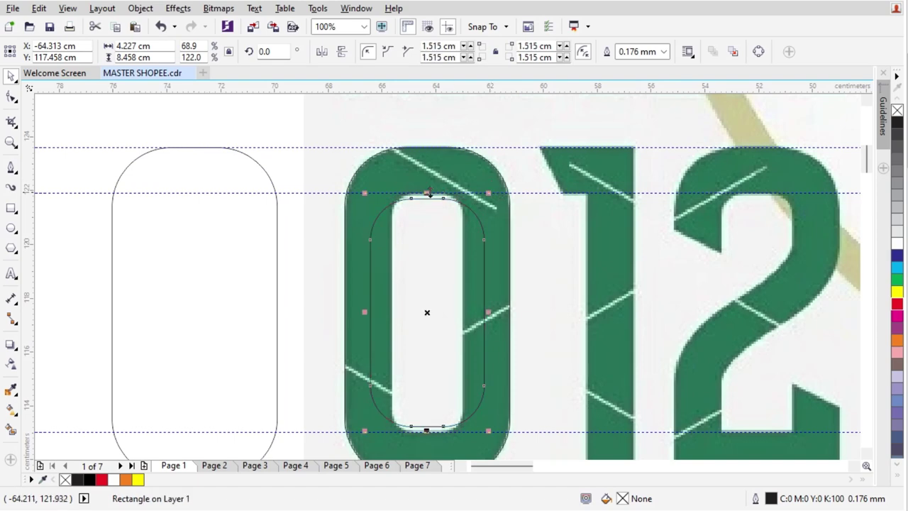
pyautogui.scroll(8, 428, 192)
pyautogui.moveTo(426, 258); pyautogui.dragTo(445, 173)
pyautogui.scroll(-5, 380, 165)
pyautogui.scroll(3, 410, 220)
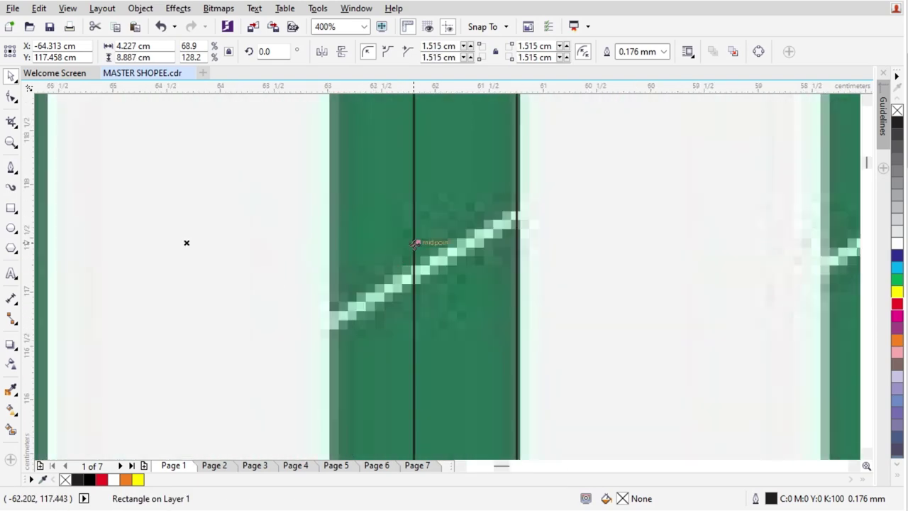
pyautogui.moveTo(415, 244); pyautogui.dragTo(336, 250)
pyautogui.scroll(-3, 337, 250)
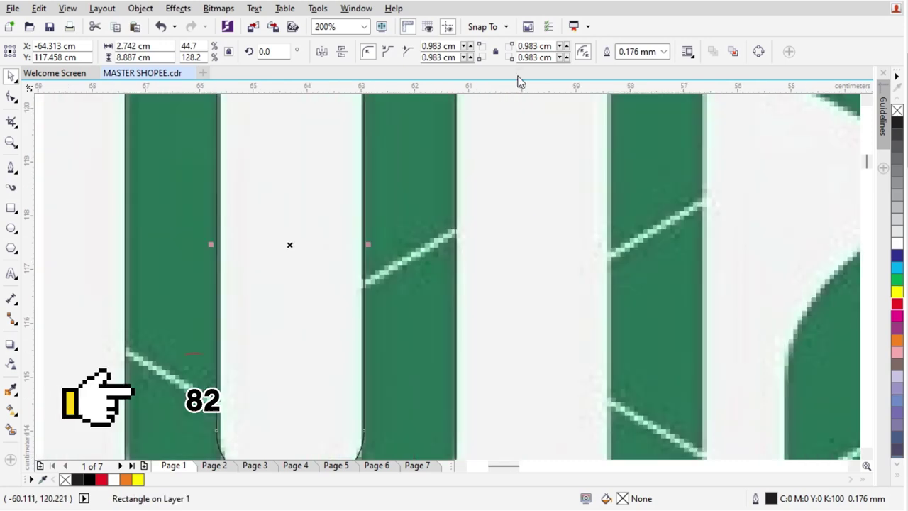
# Step: Set all four corner radii of the inner rectangle to 1.0 cm
pyautogui.scroll(1, 452, 114)
pyautogui.write('1')
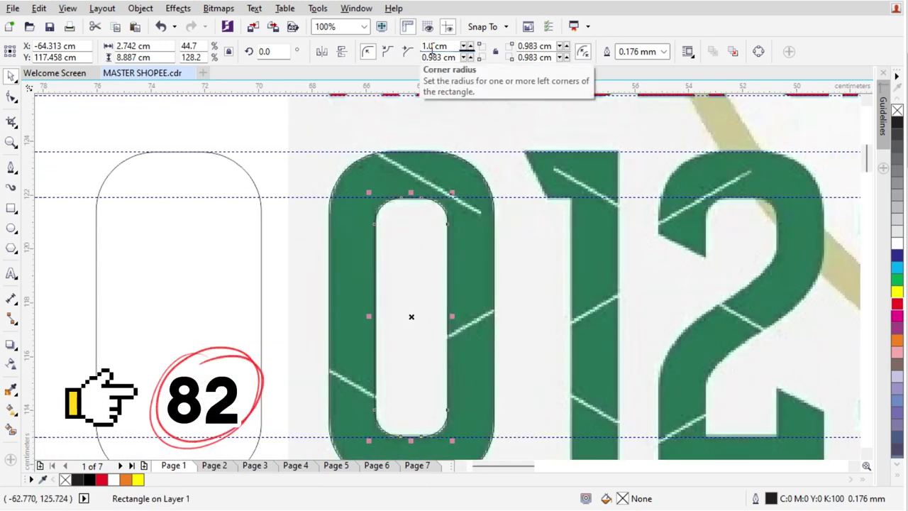
pyautogui.press('Tab')
pyautogui.write('1')
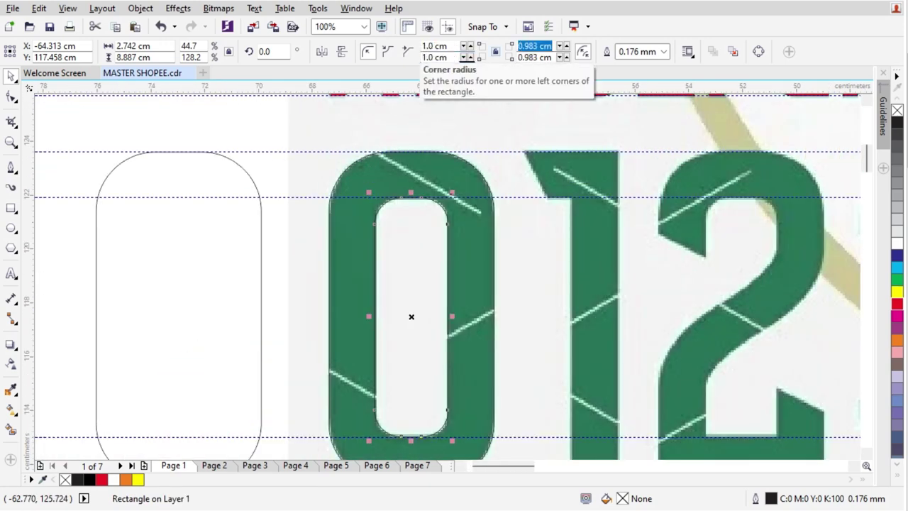
pyautogui.scroll(-1, 446, 225)
pyautogui.scroll(1, 473, 254)
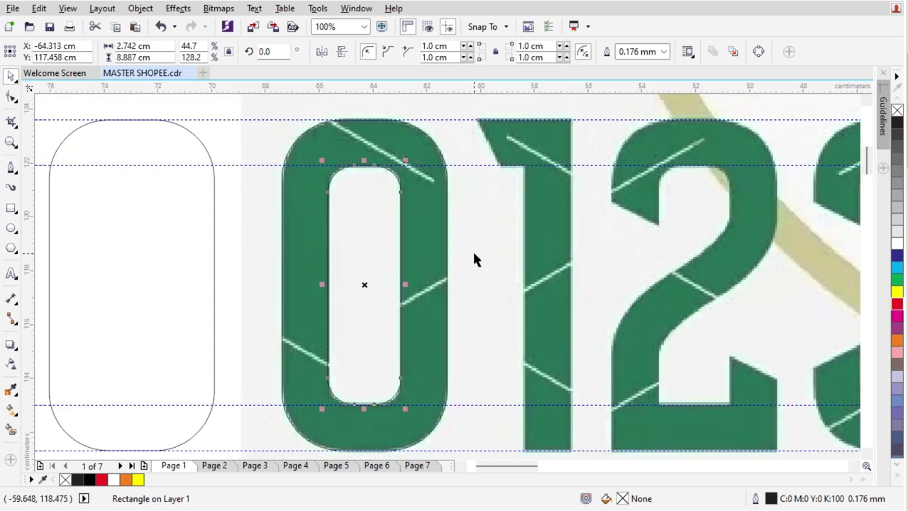
# Step: Trim the inner rectangle out of the 0's outer shape and delete the inner rectangle
pyautogui.keyDown('shift'); pyautogui.click(431, 191); pyautogui.keyUp('shift')
pyautogui.click(414, 50)
pyautogui.click(387, 211)
pyautogui.press('Delete')
pyautogui.scroll(-1, 405, 205)
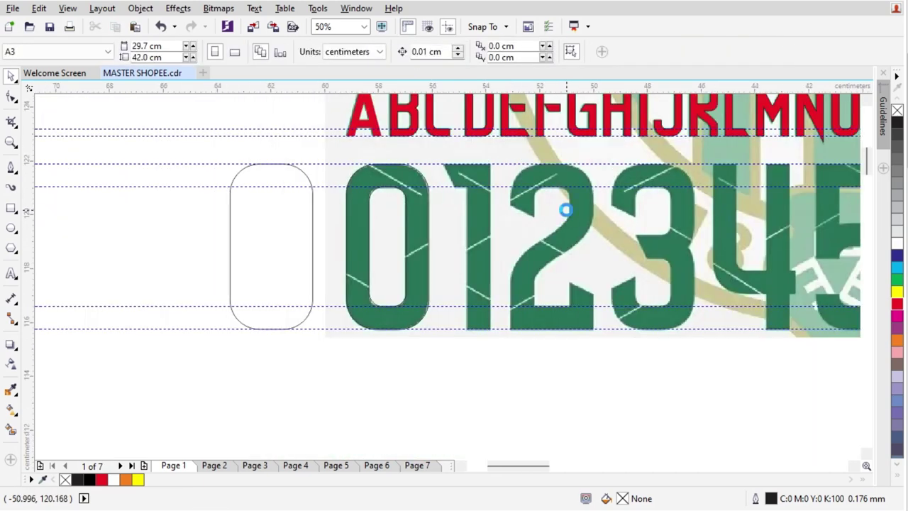
pyautogui.scroll(1, 565, 208)
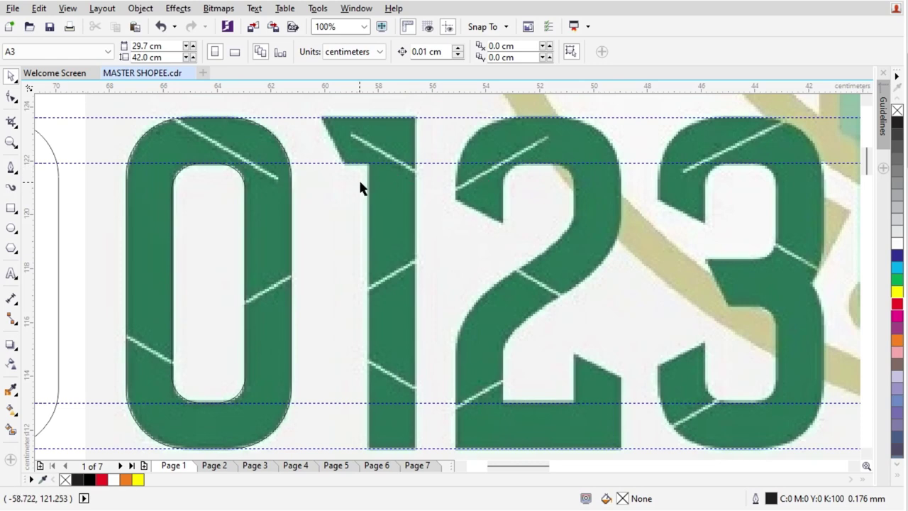
# Step: Intersect the 0 with a rectangle about 7.78 by 6.14 cm over its upper half, and delete the rectangle
pyautogui.click(12, 209)
pyautogui.moveTo(111, 110)
pyautogui.mouseDown()
pyautogui.moveTo(318, 288)
pyautogui.moveTo(321, 275)
pyautogui.mouseUp()
pyautogui.press('space')
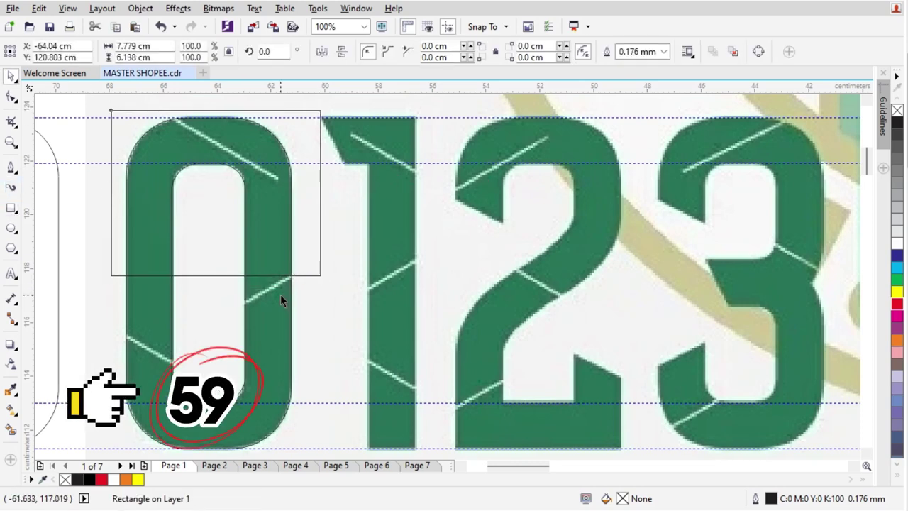
pyautogui.keyDown('shift'); pyautogui.click(280, 294); pyautogui.keyUp('shift')
pyautogui.click(434, 51)
pyautogui.click(319, 233)
pyautogui.press('Delete')
pyautogui.scroll(1, 312, 121)
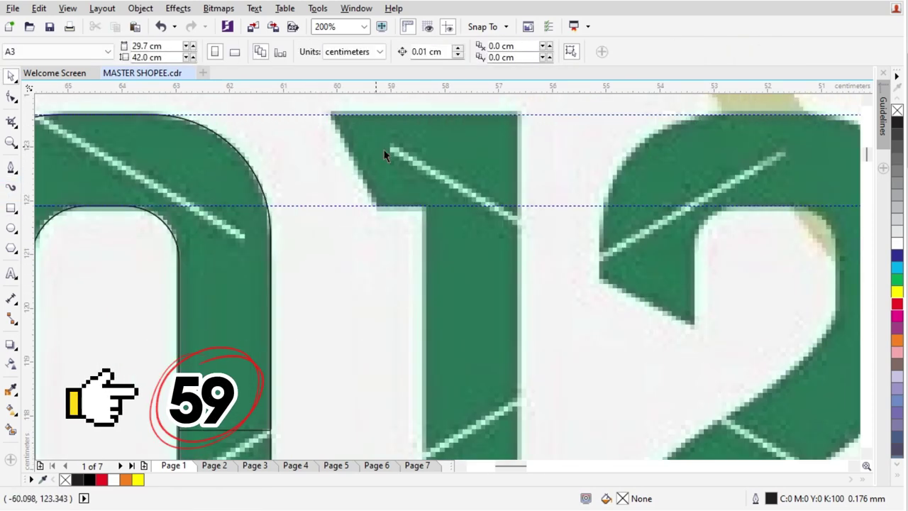
# Step: Draw a rectangle as tall as the 0's top stroke, move it onto the head of the 1 and widen it to about 3.25 cm
pyautogui.click(12, 168)
pyautogui.press('space')
pyautogui.press('F6')
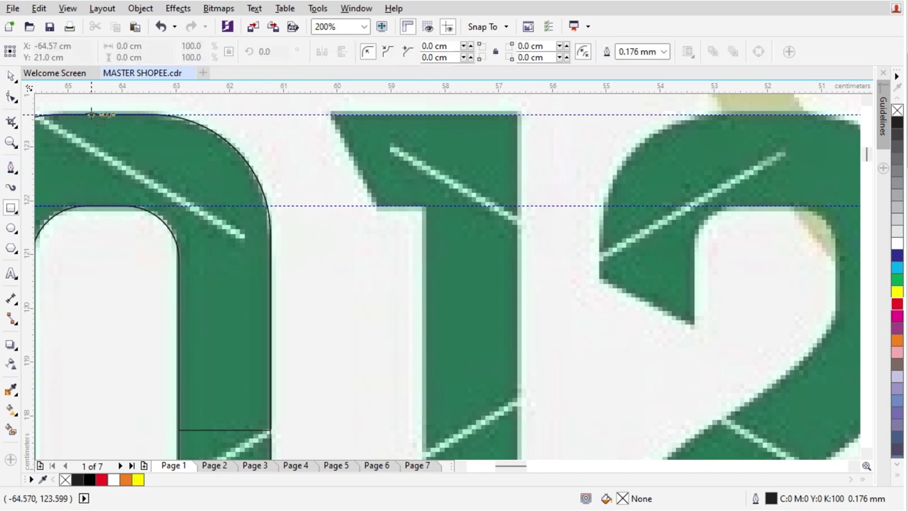
pyautogui.moveTo(91, 114); pyautogui.dragTo(131, 206)
pyautogui.press('space')
pyautogui.moveTo(124, 153); pyautogui.dragTo(517, 157)
pyautogui.scroll(1, 368, 183)
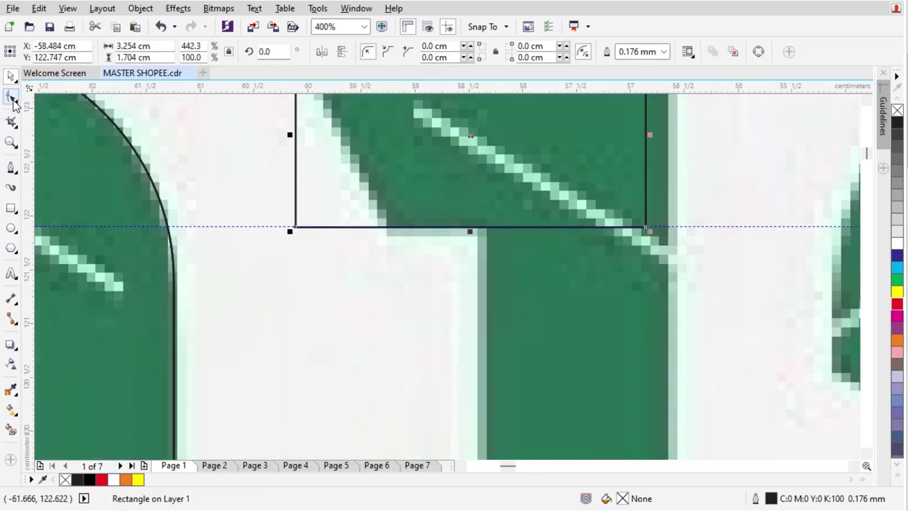
# Step: Convert the head rectangle of the 1 to curves and move its lower-left node to follow the slanted edge
pyautogui.click(13, 97)
pyautogui.hotkey('ctrl', 'q')
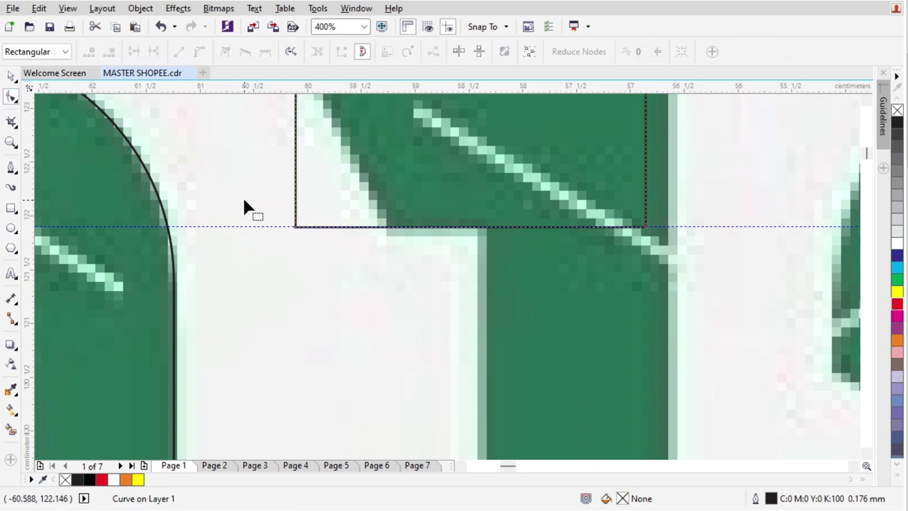
pyautogui.moveTo(297, 227); pyautogui.dragTo(392, 232)
pyautogui.scroll(-1, 451, 202)
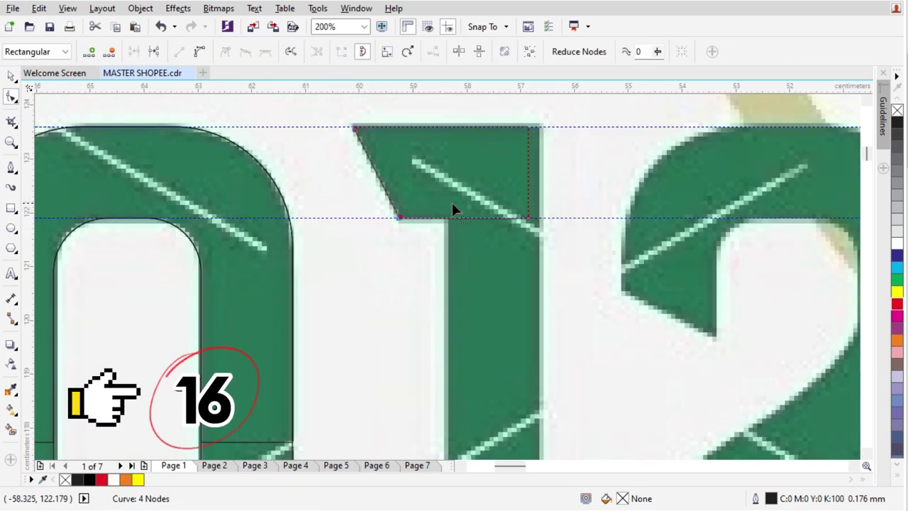
pyautogui.press('space')
# Step: Draw a rectangle about 1.70 by 1.11 cm across the 0's right stroke to capture the stroke width
pyautogui.click(15, 211)
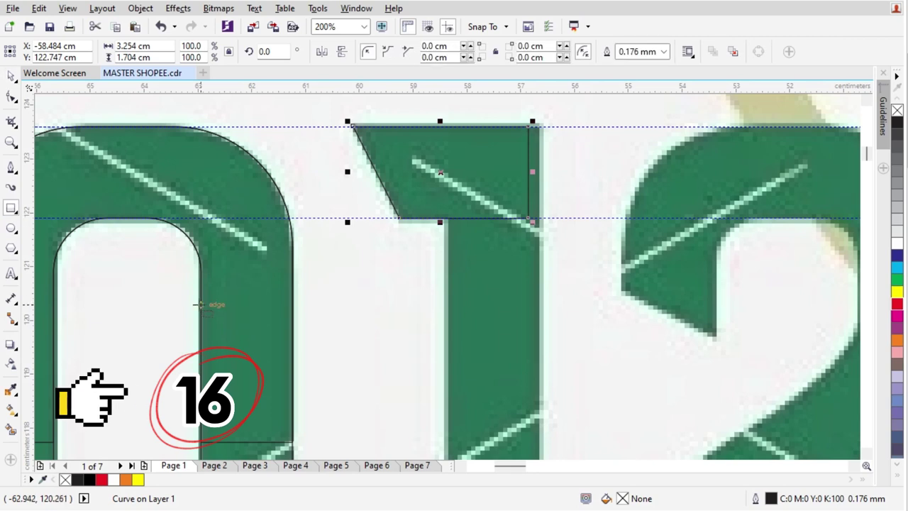
pyautogui.moveTo(201, 301); pyautogui.dragTo(261, 333)
pyautogui.hotkey('ctrl', 'z')
pyautogui.moveTo(201, 301); pyautogui.dragTo(292, 360)
pyautogui.press('space')
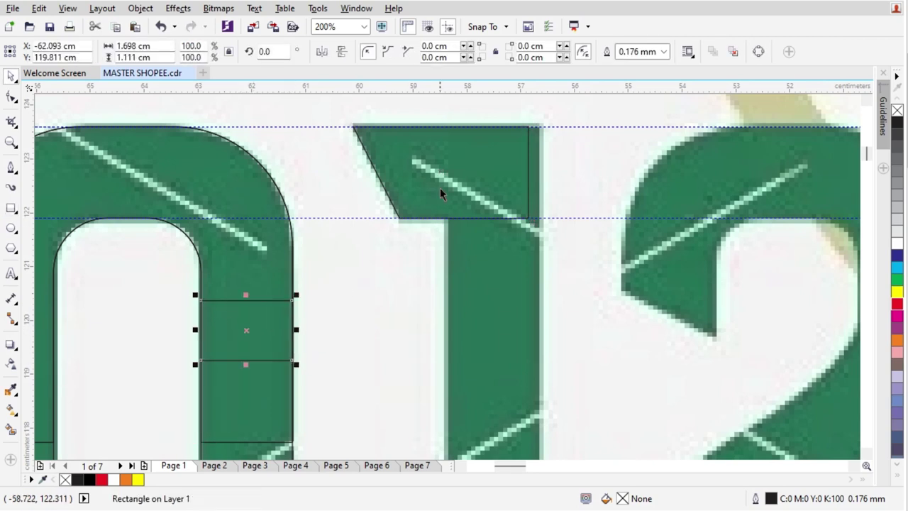
# Step: Align the small rectangle to the right and upper edges of the 1's head shape
pyautogui.keyDown('shift'); pyautogui.click(442, 192); pyautogui.keyUp('shift')
pyautogui.press('r')
pyautogui.click(578, 247)
pyautogui.click(515, 347)
pyautogui.keyDown('shift'); pyautogui.click(505, 168); pyautogui.keyUp('shift')
pyautogui.press('t')
pyautogui.click(535, 163)
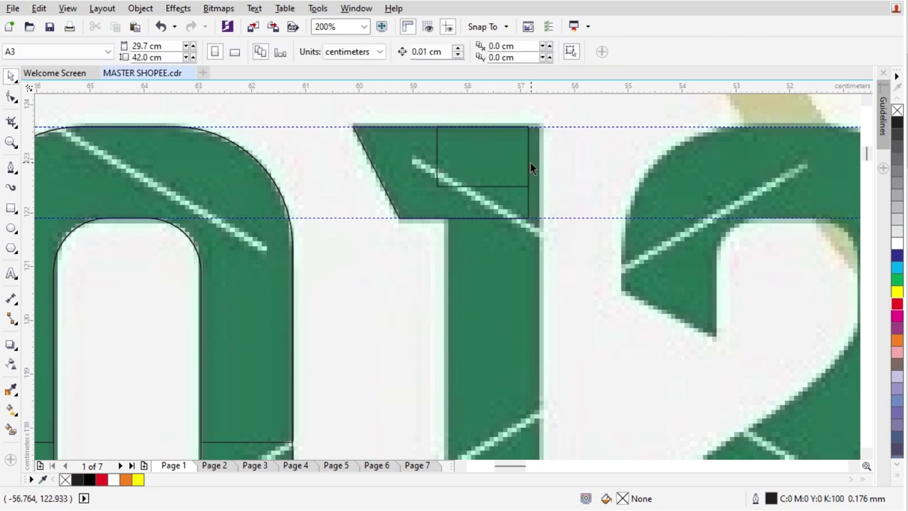
# Step: Stretch the small rectangle downward along the stem of the 1
pyautogui.scroll(1, 530, 162)
pyautogui.moveTo(457, 165); pyautogui.dragTo(456, 404)
pyautogui.scroll(-2, 470, 184)
pyautogui.scroll(-1, 457, 383)
pyautogui.scroll(1, 454, 355)
# Step: Place a copy of the stem rectangle further down the 1 and align its lower edge with the bottom of the 0
pyautogui.moveTo(467, 296); pyautogui.dragTo(470, 344)
pyautogui.rightClick(470, 344)
pyautogui.keyDown('shift'); pyautogui.click(361, 333); pyautogui.keyUp('shift')
pyautogui.press('b')
pyautogui.click(395, 319)
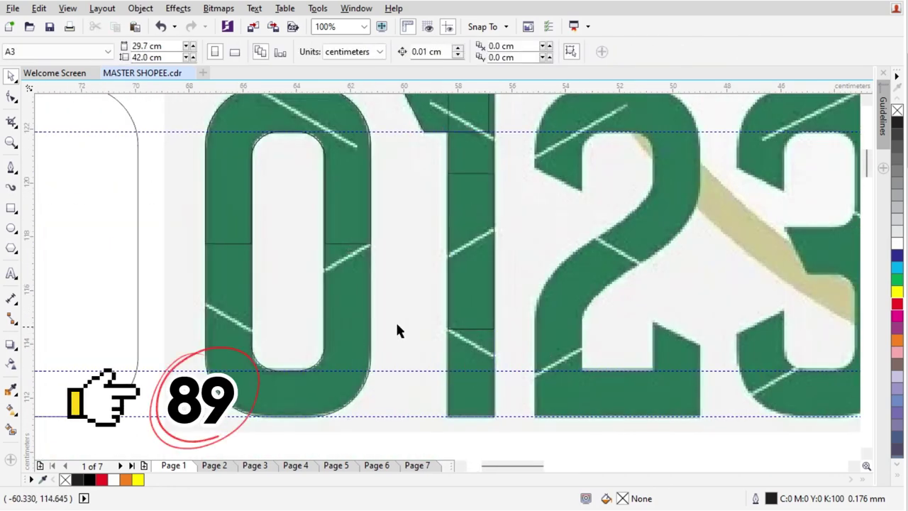
# Step: Place the upper-half piece of the 0 over the top of the 2
pyautogui.scroll(1, 415, 312)
pyautogui.scroll(-1, 215, 371)
pyautogui.moveTo(233, 199); pyautogui.dragTo(566, 227)
# Step: Reshape the piece's left leg to the 2's slanted hook by raising the inner node, adding an outer node and deleting the lower corner node
pyautogui.click(10, 99)
pyautogui.scroll(2, 441, 248)
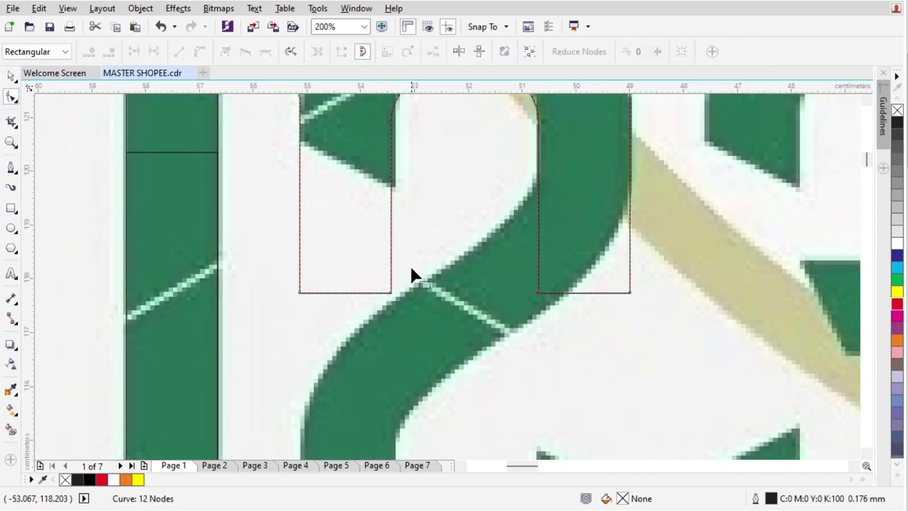
pyautogui.scroll(2, 393, 239)
pyautogui.moveTo(389, 348); pyautogui.dragTo(408, 131)
pyautogui.scroll(-1, 309, 224)
pyautogui.scroll(1, 257, 134)
pyautogui.click(257, 133)
pyautogui.doubleClick(258, 132)
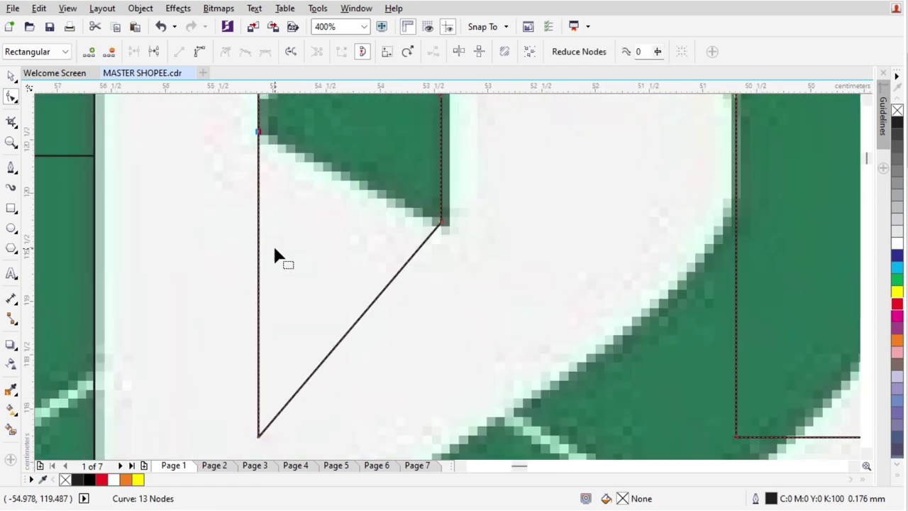
pyautogui.press('Delete')
# Step: Shorten the piece's right leg by raising its two lower nodes to where the 2 starts to curve
pyautogui.scroll(-4, 300, 263)
pyautogui.scroll(2, 439, 254)
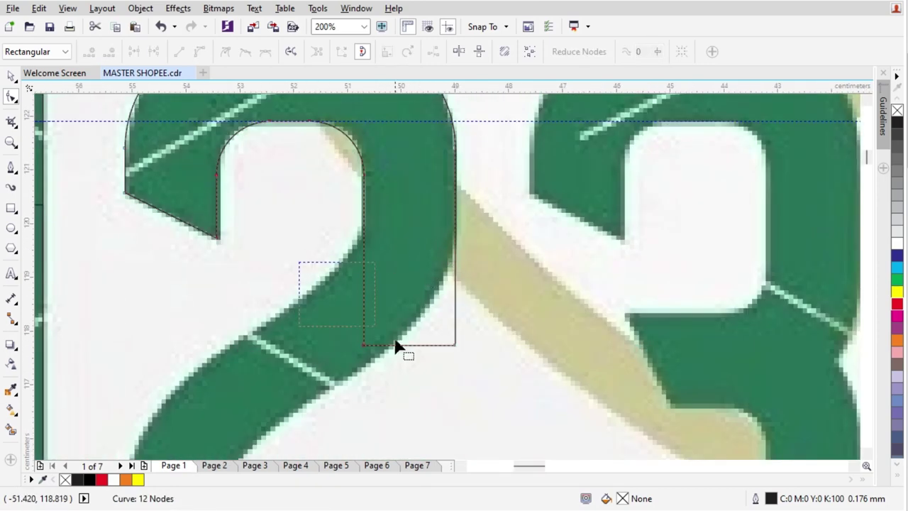
pyautogui.moveTo(456, 345); pyautogui.dragTo(457, 215)
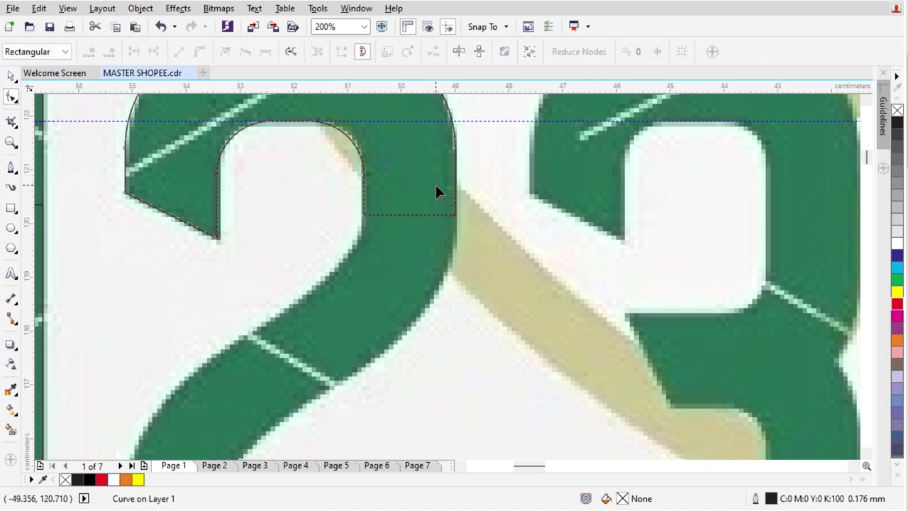
# Step: Draw a rectangle about 3.2 by 3.3 cm over the right bend of the 2, flush with its outer edge
pyautogui.click(11, 166)
pyautogui.press('F6')
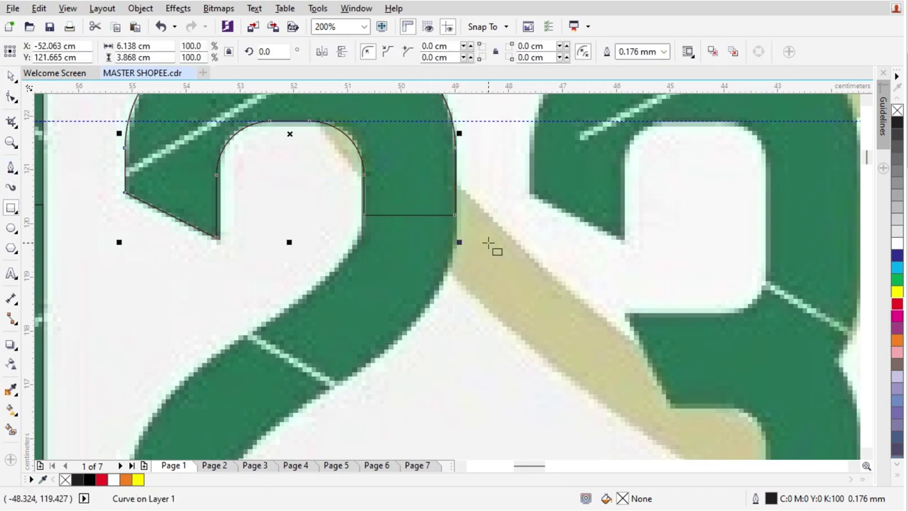
pyautogui.moveTo(456, 200); pyautogui.dragTo(281, 378)
pyautogui.press('space')
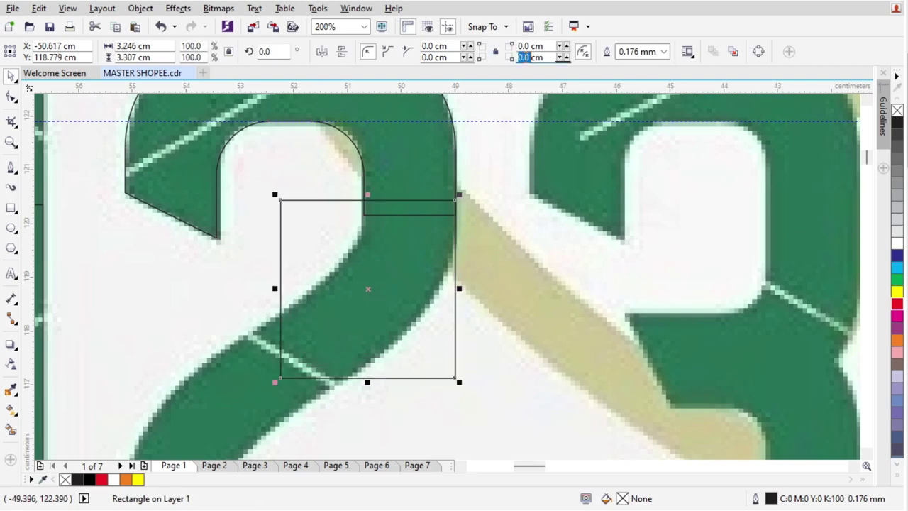
# Step: Round the rectangle's lower-right corner to a radius of 3.1 cm to match the 2's outer bend
pyautogui.click(525, 57)
pyautogui.doubleClick(526, 57)
pyautogui.write('2')
pyautogui.press('Return')
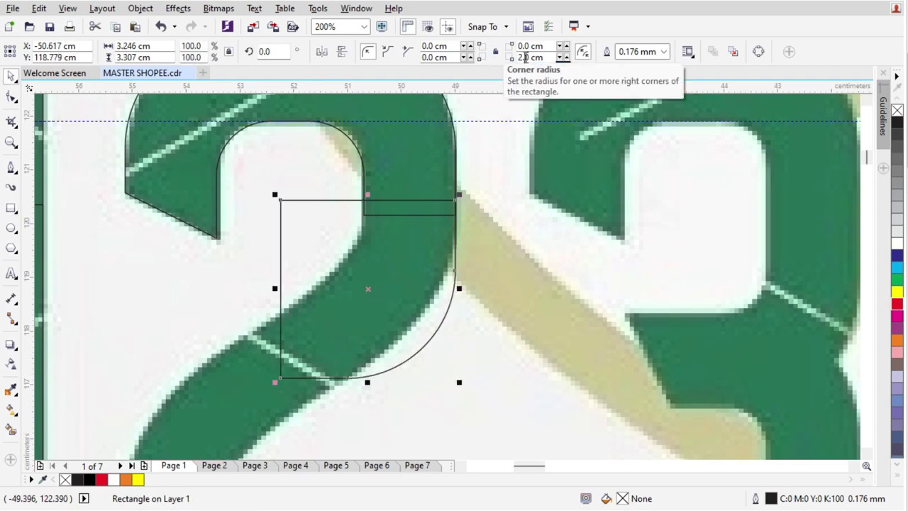
pyautogui.doubleClick(526, 57)
pyautogui.write('3')
pyautogui.press('Return')
pyautogui.scroll(-2, 479, 197)
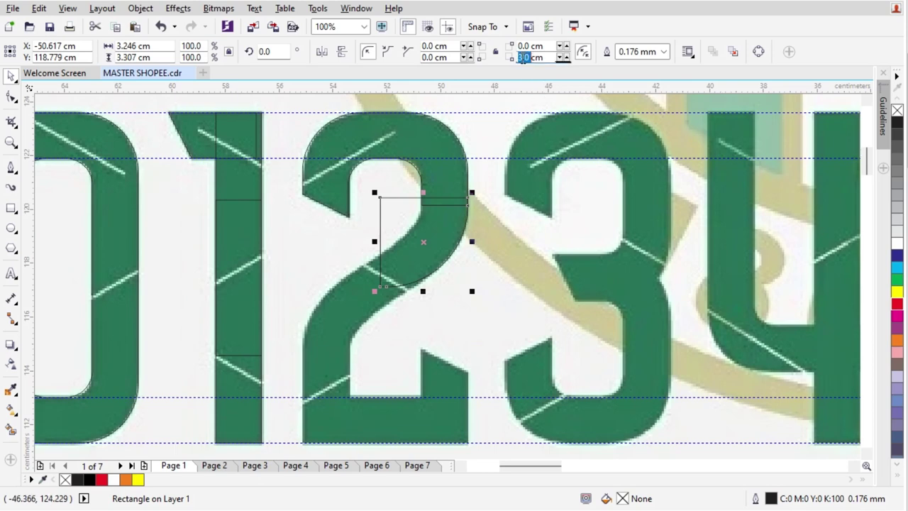
pyautogui.scroll(1, 523, 59)
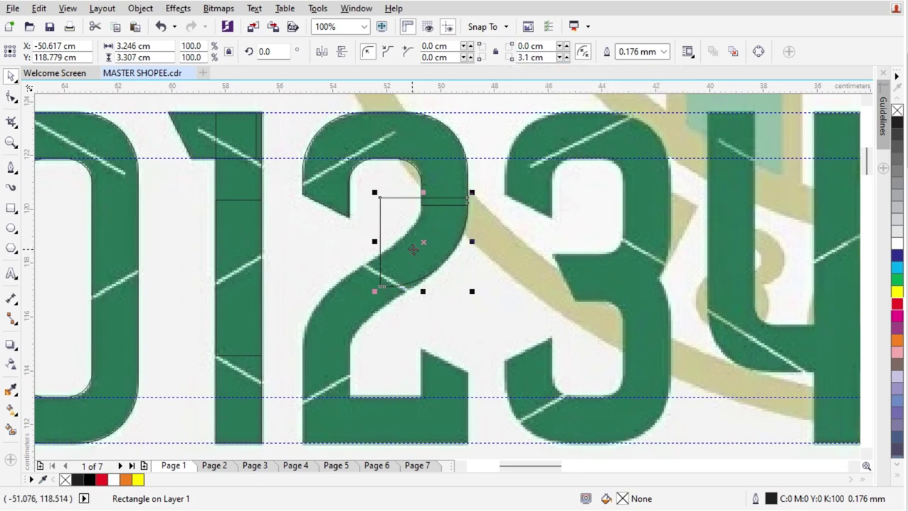
pyautogui.scroll(2, 413, 250)
pyautogui.scroll(-1, 489, 216)
pyautogui.scroll(-1, 444, 219)
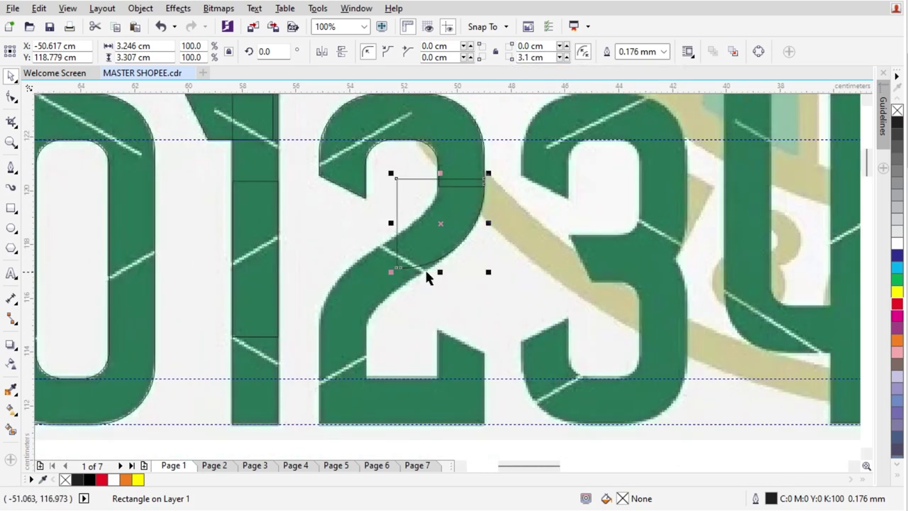
pyautogui.scroll(1, 426, 271)
pyautogui.scroll(-1, 426, 271)
pyautogui.moveTo(415, 119); pyautogui.dragTo(412, 342)
pyautogui.rightClick(412, 341)
pyautogui.click(322, 52)
pyautogui.click(341, 52)
pyautogui.scroll(1, 381, 204)
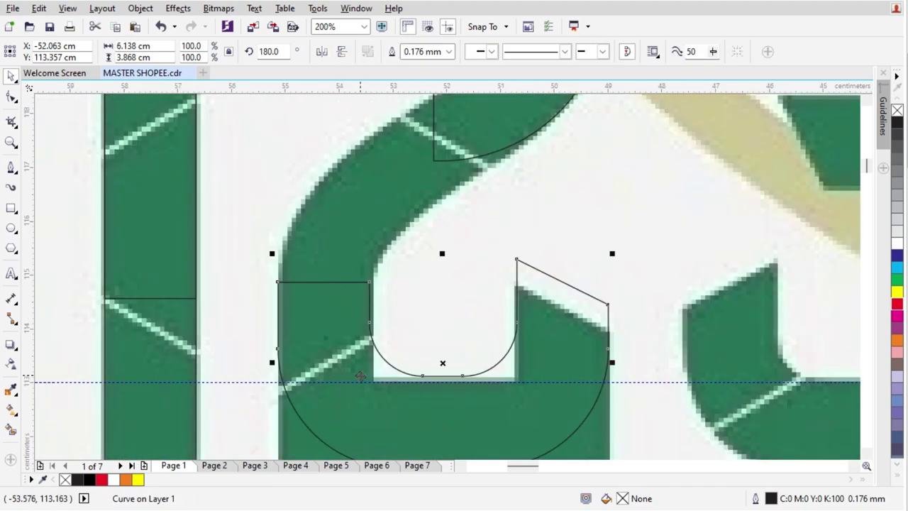
pyautogui.scroll(-1, 383, 273)
pyautogui.press('Escape')
# Step: Place a copy of the 1's stem rectangle over the 2 and align its left edge with the 2's upper piece
pyautogui.scroll(-1, 355, 293)
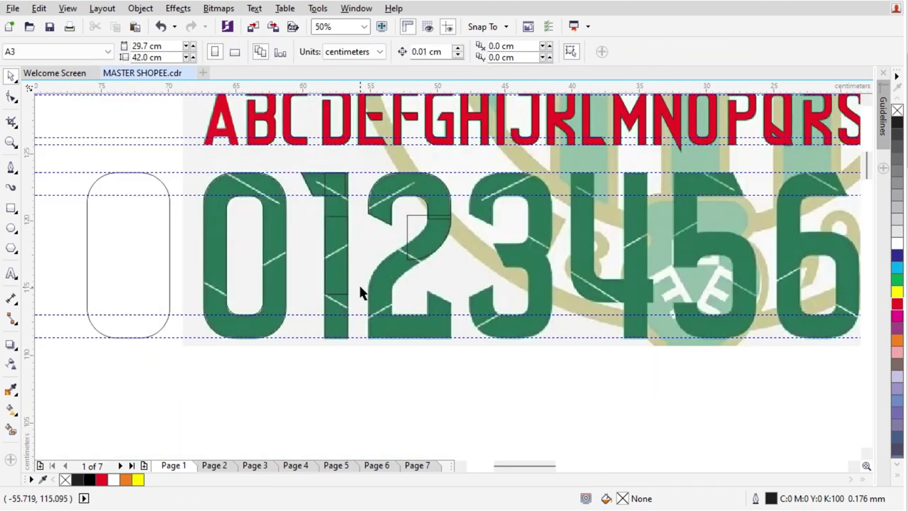
pyautogui.scroll(1, 349, 294)
pyautogui.click(319, 328)
pyautogui.moveTo(320, 328); pyautogui.dragTo(405, 329)
pyautogui.rightClick(405, 330)
pyautogui.scroll(-1, 394, 186)
pyautogui.scroll(1, 392, 152)
pyautogui.keyDown('shift'); pyautogui.click(391, 152); pyautogui.keyUp('shift')
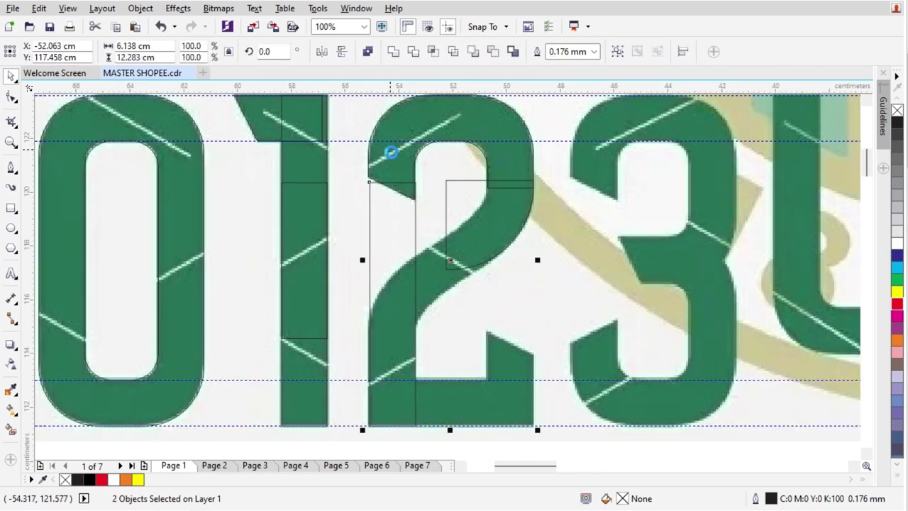
# Step: Shorten the copied rectangle so it covers only the straight lower-left stem of the 2
pyautogui.press('Escape')
pyautogui.click(399, 325)
pyautogui.moveTo(390, 178); pyautogui.dragTo(532, 424)
pyautogui.click(401, 359)
# Step: Lay a horizontal bar along the foot of the 2 and align its lower edge with the stem's base
pyautogui.rightClick(443, 417)
pyautogui.keyDown('shift'); pyautogui.click(391, 346); pyautogui.keyUp('shift')
pyautogui.press('b')
pyautogui.press('Escape')
# Step: Place another stem copy at the right end of the foot and extend it up to the upright's highest corner
pyautogui.rightClick(510, 348)
pyautogui.moveTo(395, 349); pyautogui.dragTo(537, 372)
pyautogui.scroll(2, 520, 382)
pyautogui.moveTo(486, 214); pyautogui.dragTo(487, 173)
# Step: Convert the right upright to curves and lower its upper-right node to follow the 2's slanted tip
pyautogui.click(11, 96)
pyautogui.hotkey('ctrl', 'q')
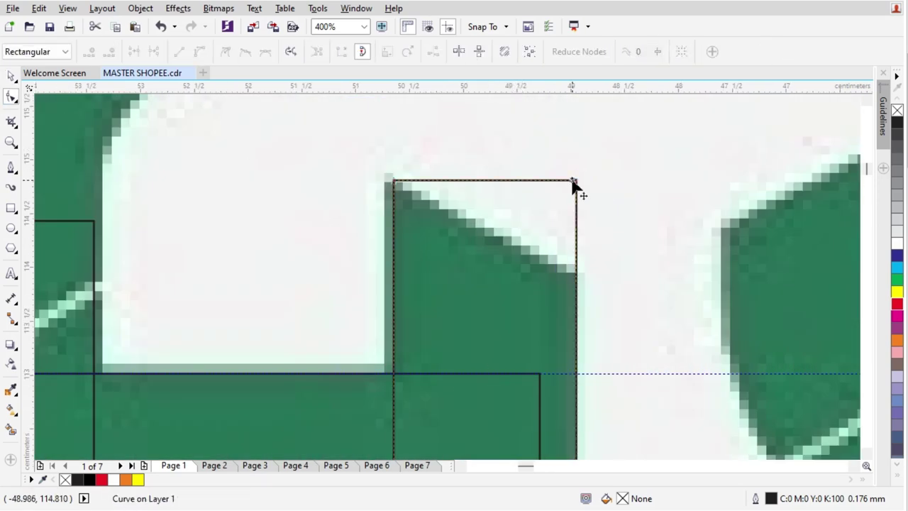
pyautogui.moveTo(623, 142); pyautogui.dragTo(563, 232)
pyautogui.moveTo(577, 180); pyautogui.dragTo(577, 277)
pyautogui.scroll(-1, 525, 264)
pyautogui.press('space')
# Step: Place a copy of the rounded rectangle below the bend and mirror it horizontally and vertically
pyautogui.click(379, 292)
pyautogui.scroll(-2, 377, 294)
pyautogui.scroll(1, 358, 252)
pyautogui.click(424, 271)
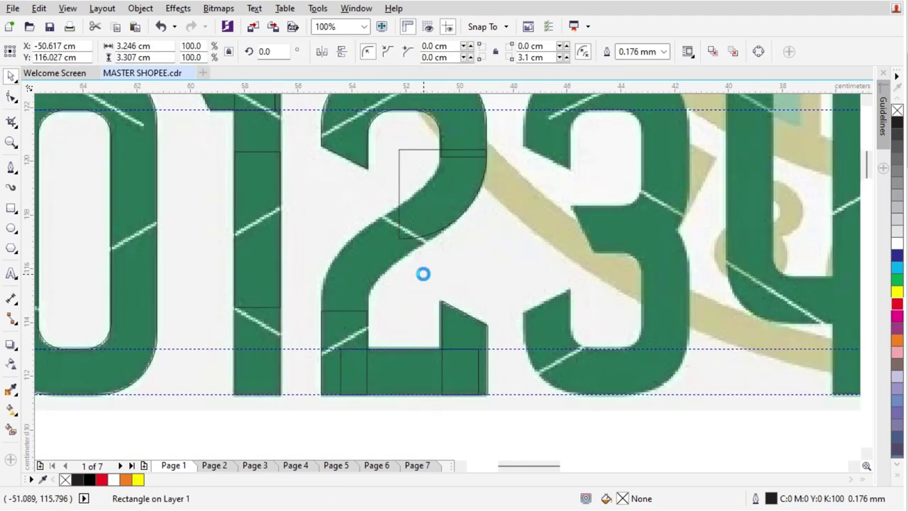
pyautogui.click(322, 53)
pyautogui.click(343, 55)
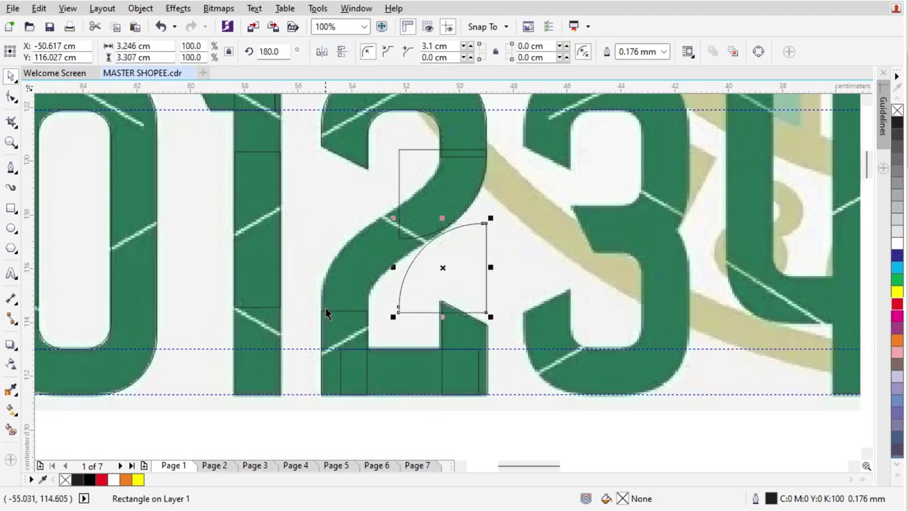
# Step: Align the mirrored rounded rectangle's left edge with the 2's lower-left stem, undoing the extra vertical shift
pyautogui.keyDown('shift'); pyautogui.click(355, 331); pyautogui.keyUp('shift')
pyautogui.press('l')
pyautogui.click(469, 291)
pyautogui.scroll(2, 333, 319)
pyautogui.click(467, 217)
pyautogui.scroll(-1, 398, 272)
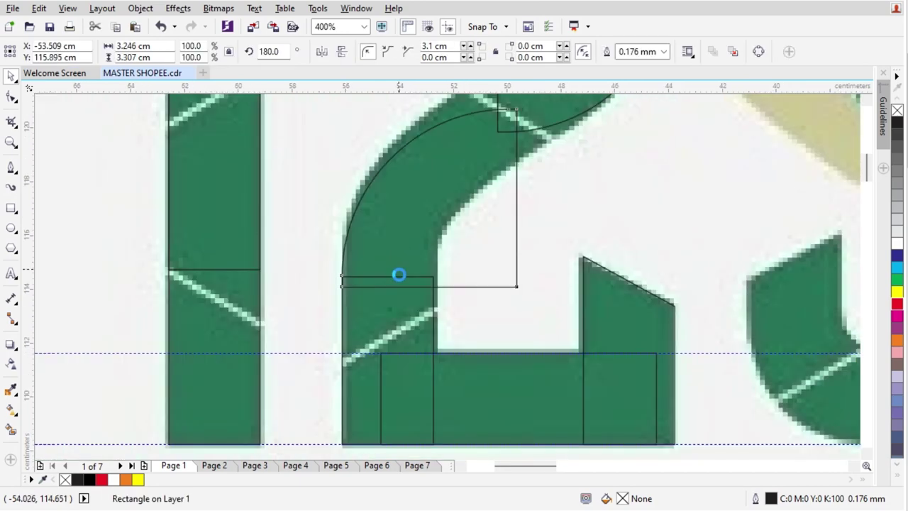
pyautogui.scroll(-1, 399, 274)
pyautogui.hotkey('ctrl', 'z')
pyautogui.scroll(2, 432, 210)
pyautogui.scroll(-2, 344, 241)
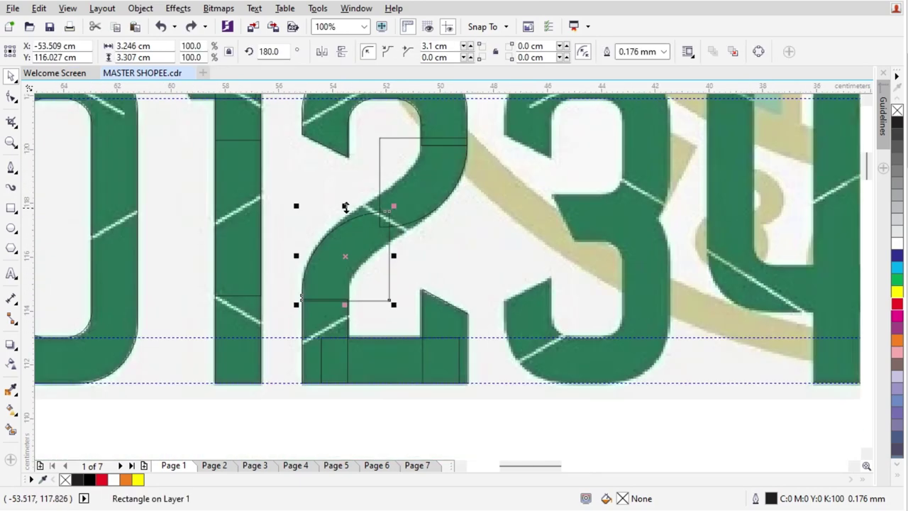
# Step: Start a Pen outline at the lower bend and curve it along the upper-left edge of the 2's diagonal
pyautogui.scroll(1, 345, 206)
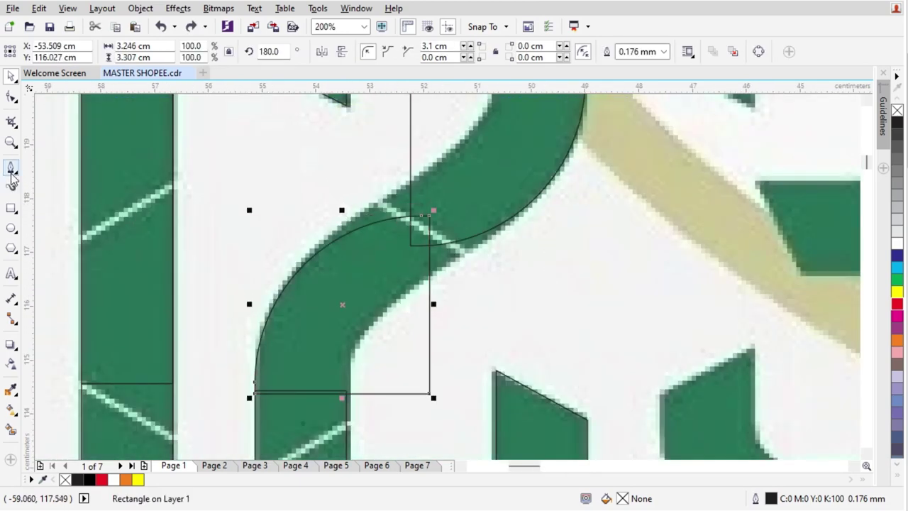
pyautogui.click(11, 169)
pyautogui.scroll(-1, 366, 335)
pyautogui.scroll(1, 348, 321)
pyautogui.click(319, 358)
pyautogui.scroll(1, 342, 277)
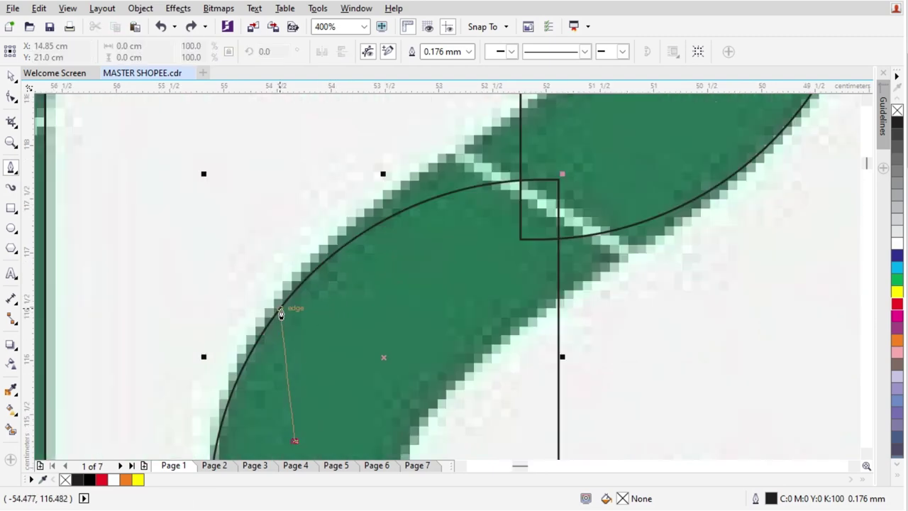
pyautogui.click(281, 309)
pyautogui.scroll(-1, 426, 188)
pyautogui.scroll(1, 440, 172)
pyautogui.moveTo(437, 180); pyautogui.dragTo(614, 138)
pyautogui.scroll(-1, 453, 277)
pyautogui.scroll(1, 521, 224)
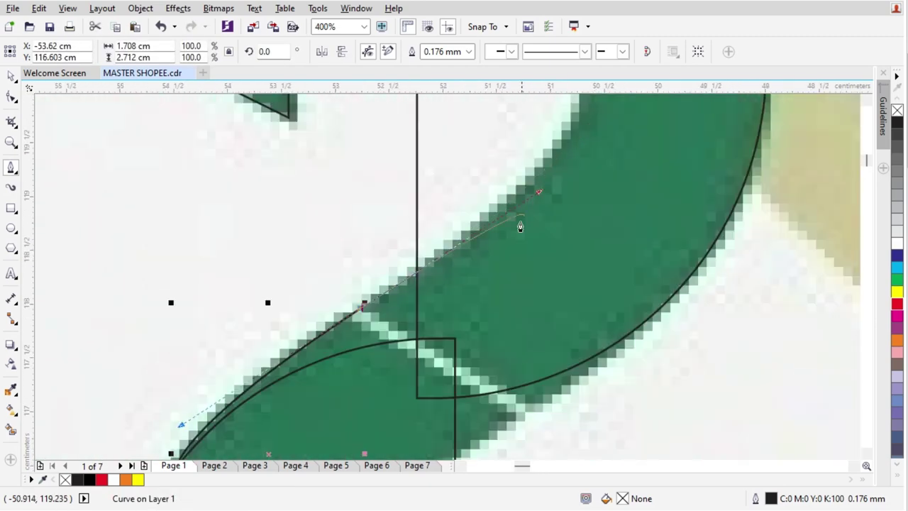
# Step: Extend the Pen outline to the upper bend's inner edge and close it through the interior of the diagonal
pyautogui.scroll(-1, 500, 251)
pyautogui.scroll(1, 537, 201)
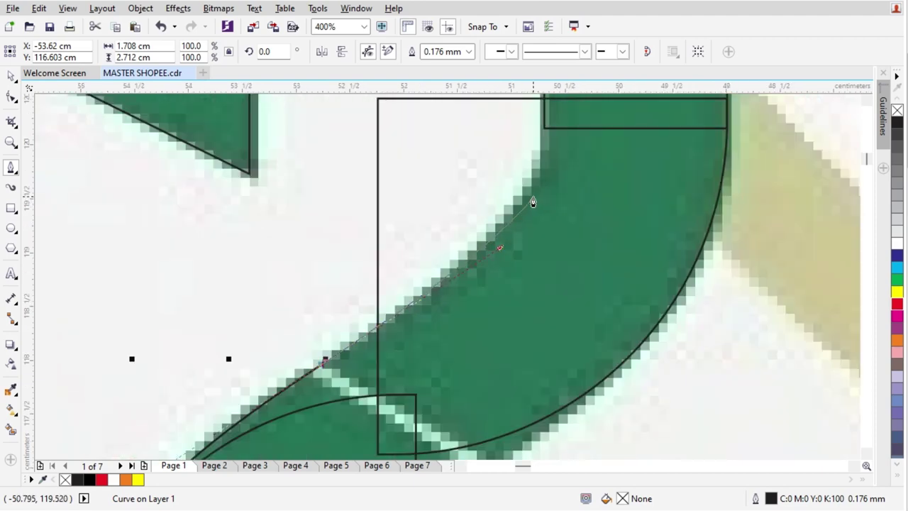
pyautogui.click(534, 199)
pyautogui.scroll(-1, 552, 183)
pyautogui.click(520, 268)
pyautogui.scroll(1, 470, 329)
pyautogui.scroll(-1, 552, 212)
pyautogui.scroll(1, 515, 291)
pyautogui.click(466, 277)
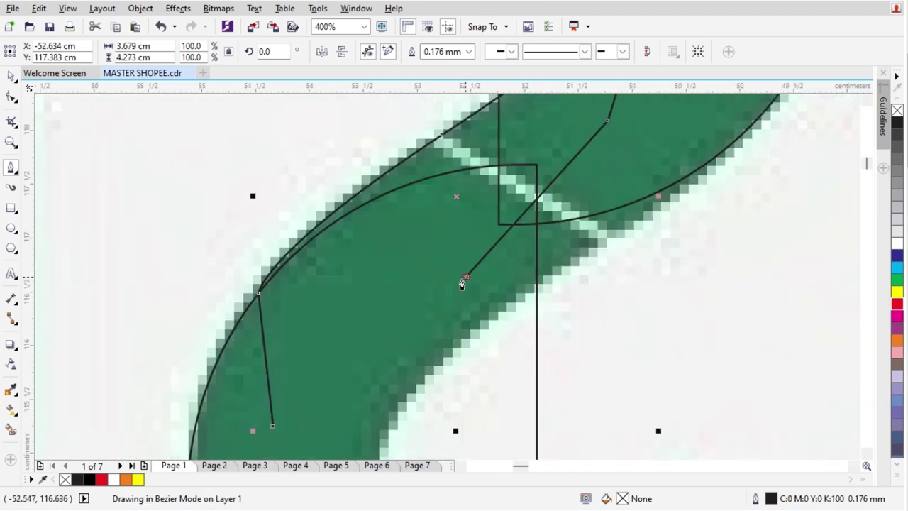
pyautogui.click(465, 277)
pyautogui.click(273, 425)
# Step: Trace a closed cutting shape along the inner edge of the lower bend, enclosing the empty area beneath the diagonal
pyautogui.scroll(-1, 471, 198)
pyautogui.scroll(1, 422, 397)
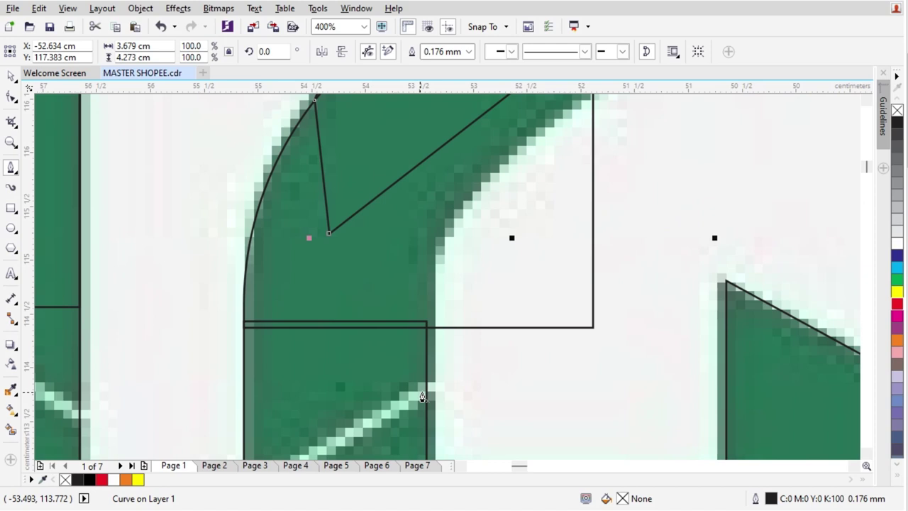
pyautogui.click(466, 378)
pyautogui.click(425, 326)
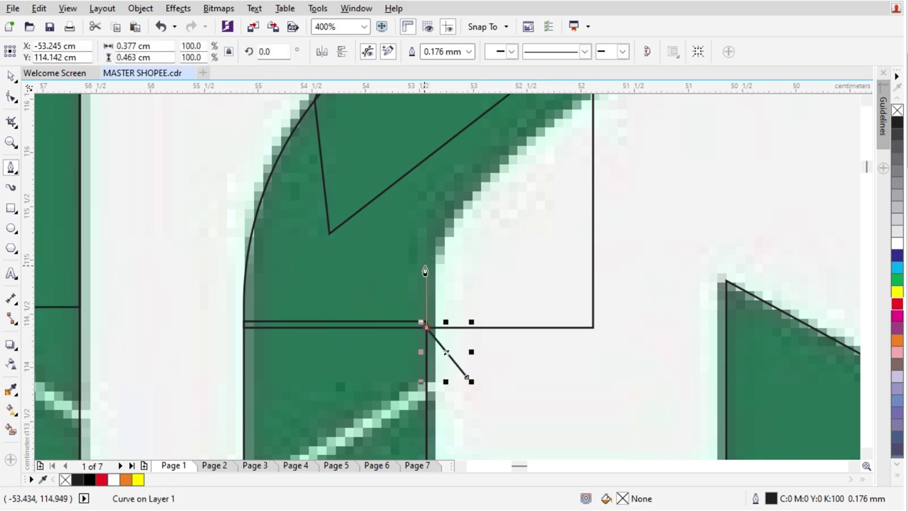
pyautogui.click(426, 266)
pyautogui.scroll(-1, 403, 298)
pyautogui.scroll(1, 473, 229)
pyautogui.moveTo(428, 227); pyautogui.dragTo(486, 181)
pyautogui.click(577, 129)
pyautogui.click(569, 234)
pyautogui.scroll(-2, 569, 234)
pyautogui.click(565, 304)
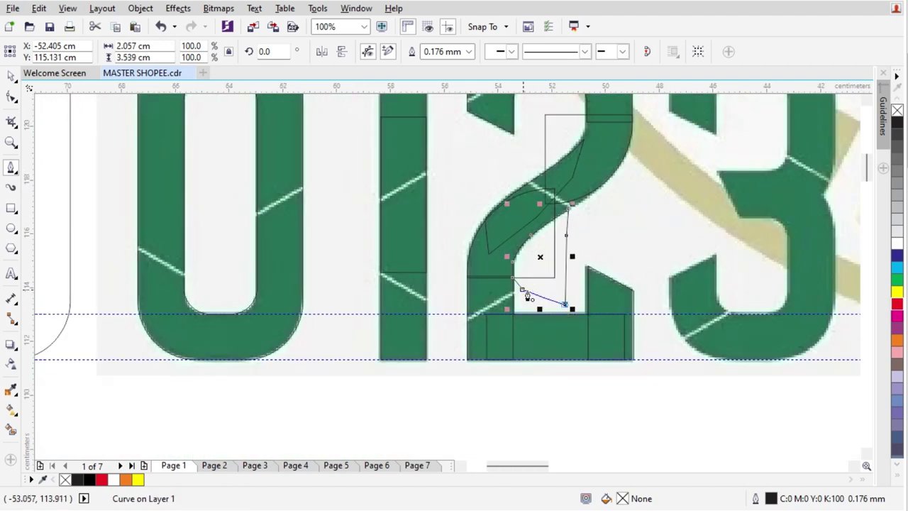
pyautogui.click(523, 292)
# Step: Trim the lower rounded rectangle with the cutting shape and delete the cutter
pyautogui.press('space')
pyautogui.keyDown('shift'); pyautogui.click(484, 265); pyautogui.keyUp('shift')
pyautogui.click(415, 53)
pyautogui.click(554, 240)
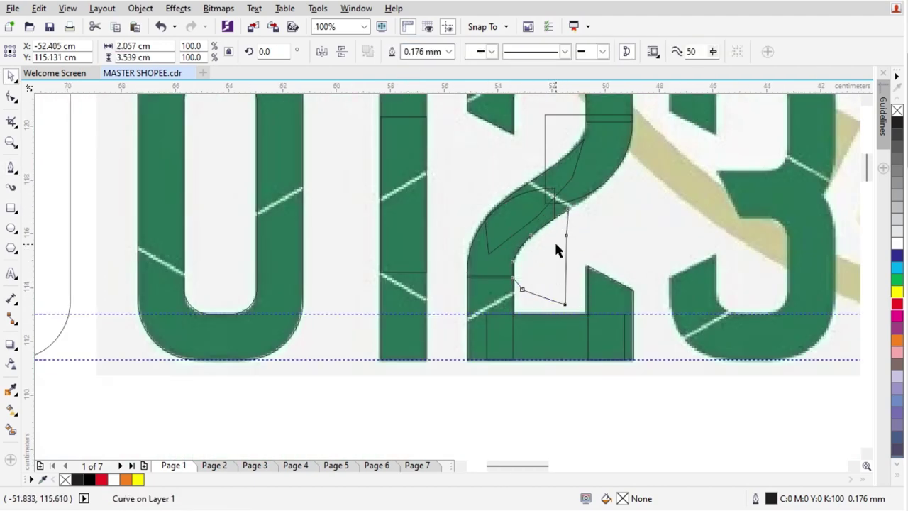
pyautogui.press('Delete')
# Step: Trace a closed Pen shape that fills the lower-right edge of the 2's diagonal between the two bends
pyautogui.scroll(2, 629, 157)
pyautogui.press('space')
pyautogui.click(557, 159)
pyautogui.doubleClick(561, 198)
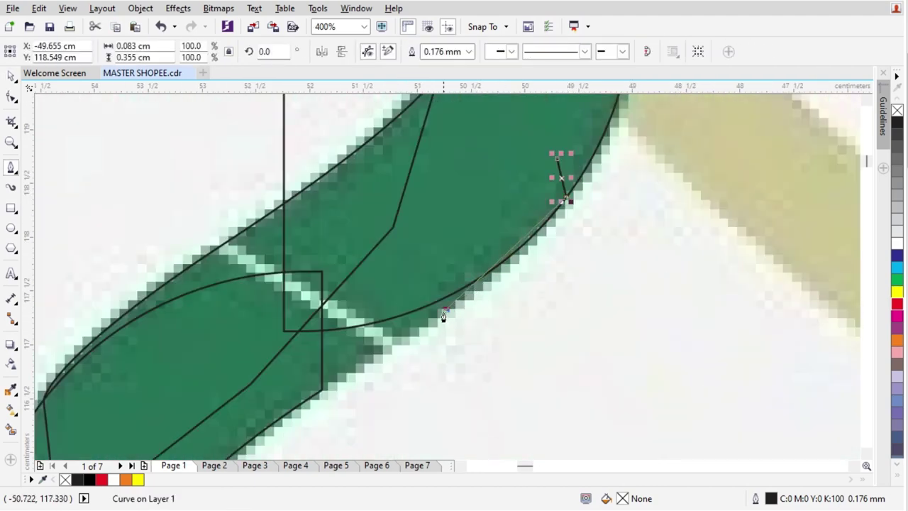
pyautogui.moveTo(443, 315); pyautogui.dragTo(333, 383)
pyautogui.click(310, 397)
pyautogui.click(234, 383)
pyautogui.click(326, 239)
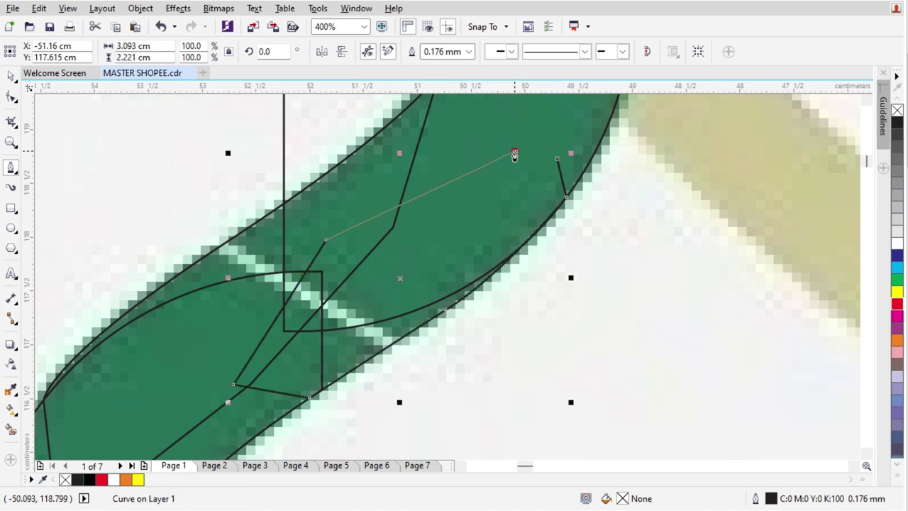
pyautogui.click(514, 151)
pyautogui.click(557, 159)
# Step: Trace a closed cutting shape along the inner edge of the upper bend, enclosing the hollow of the 2
pyautogui.scroll(-1, 407, 264)
pyautogui.scroll(1, 416, 112)
pyautogui.click(403, 113)
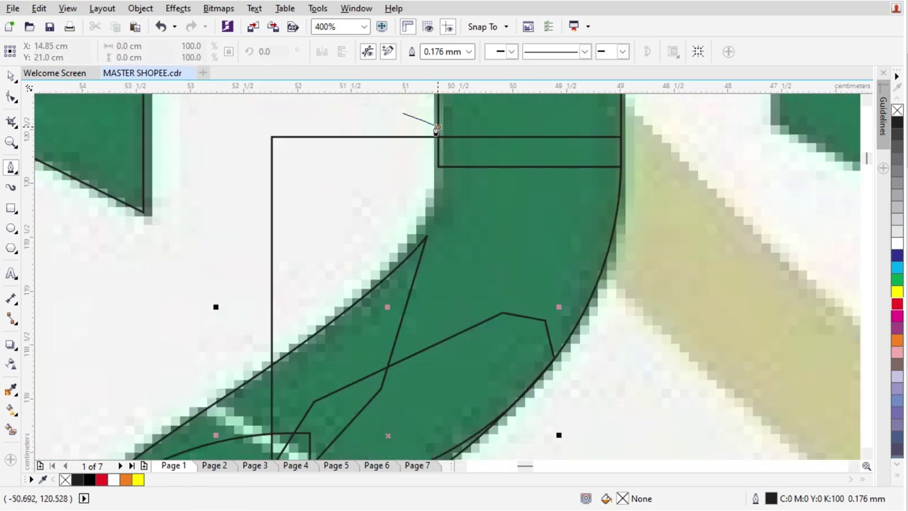
pyautogui.doubleClick(436, 128)
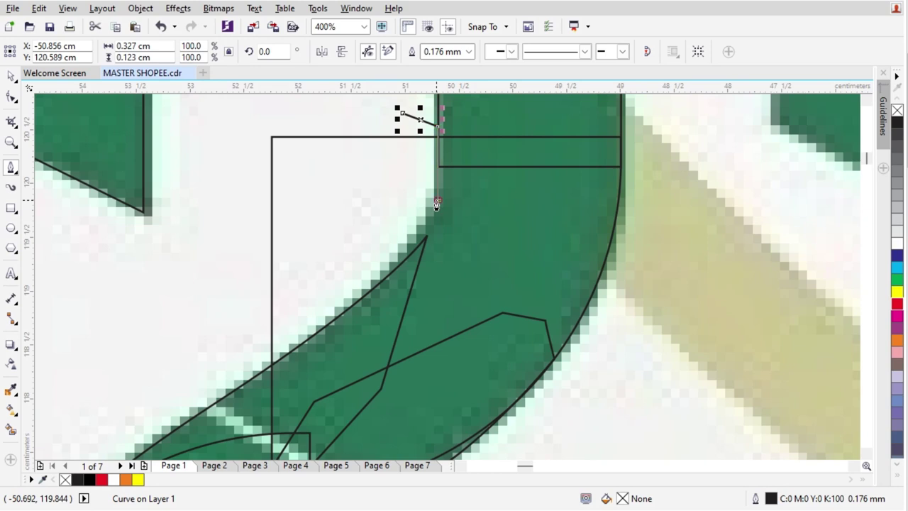
pyautogui.click(437, 203)
pyautogui.scroll(1, 437, 204)
pyautogui.moveTo(418, 258); pyautogui.dragTo(370, 316)
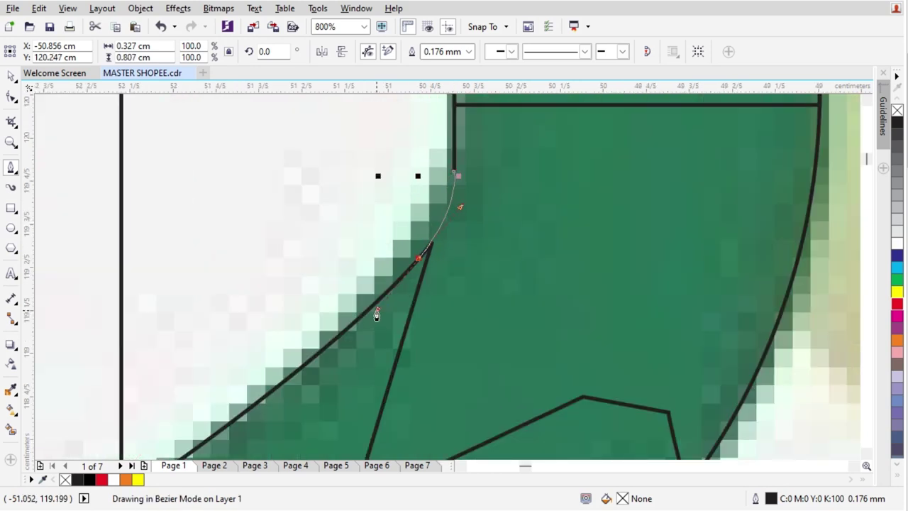
pyautogui.scroll(-1, 377, 312)
pyautogui.click(305, 383)
pyautogui.click(255, 396)
pyautogui.click(211, 303)
pyautogui.click(255, 139)
pyautogui.click(285, 116)
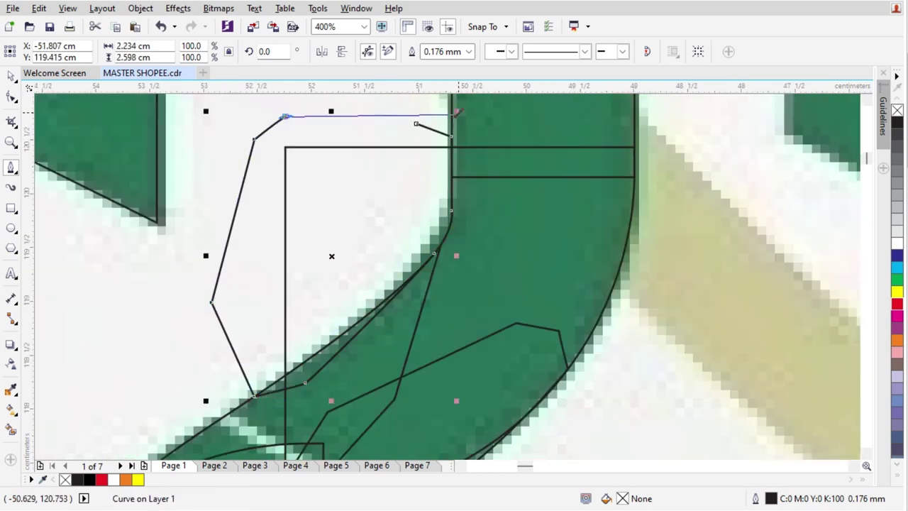
pyautogui.click(416, 124)
# Step: Trim the upper rounded rectangle with this cutting shape and delete the cutter
pyautogui.press('space')
pyautogui.keyDown('shift'); pyautogui.click(494, 151); pyautogui.keyUp('shift')
pyautogui.click(412, 55)
pyautogui.press('Delete')
# Step: Select all the pieces of the 2 and weld them into a single curve
pyautogui.scroll(-3, 397, 184)
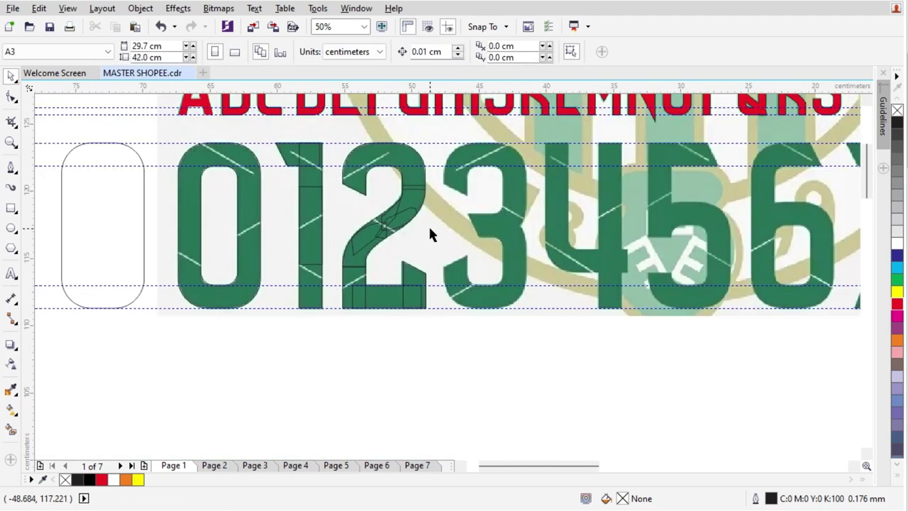
pyautogui.scroll(1, 490, 241)
pyautogui.scroll(-1, 369, 198)
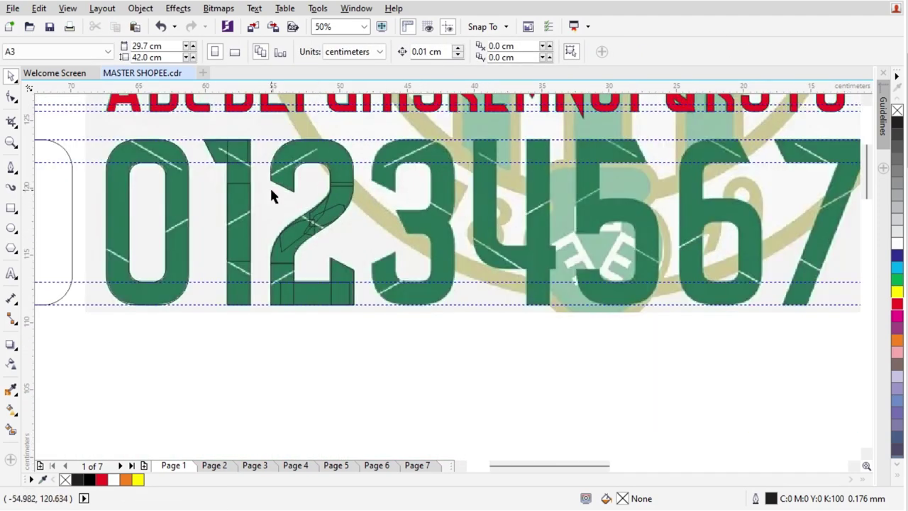
pyautogui.moveTo(395, 364); pyautogui.dragTo(261, 115)
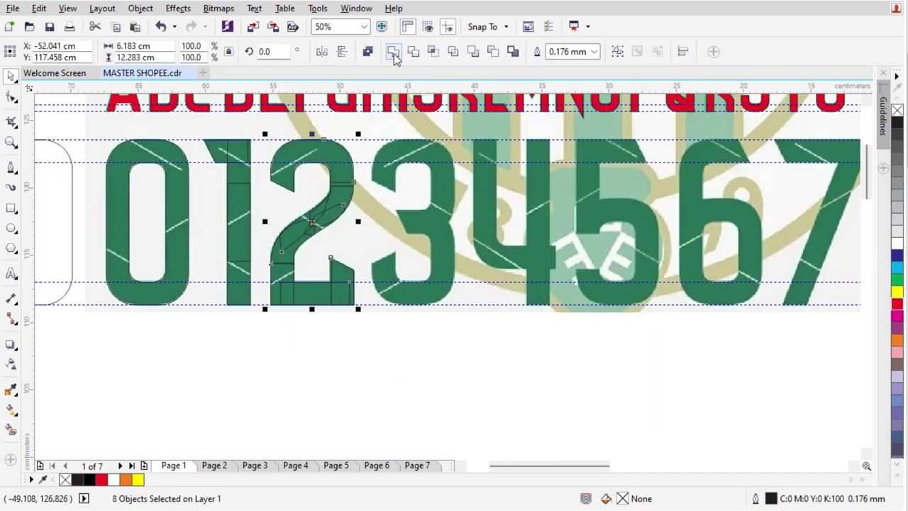
pyautogui.click(394, 54)
# Step: Delete the surplus node on the welded 2 where the lower bend's inner edge meets the stem
pyautogui.scroll(2, 307, 199)
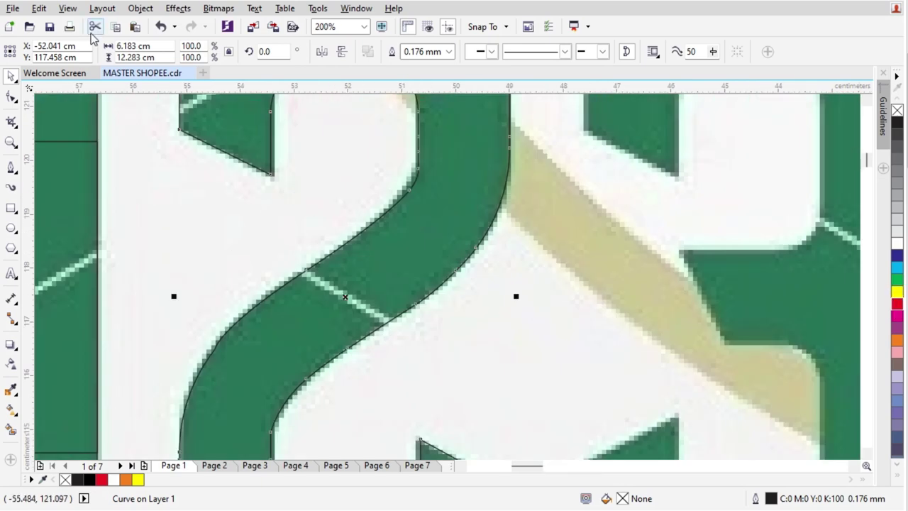
pyautogui.click(12, 99)
pyautogui.scroll(2, 292, 424)
pyautogui.scroll(-2, 391, 185)
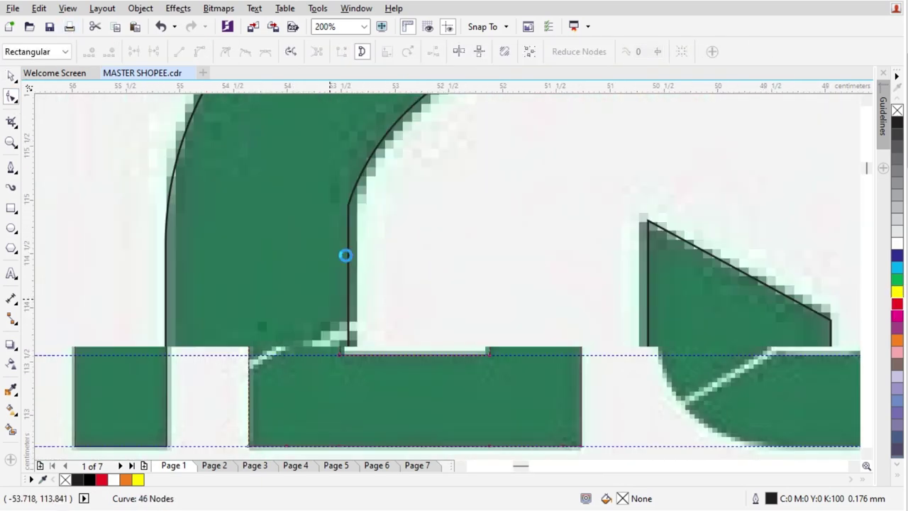
pyautogui.scroll(2, 352, 243)
pyautogui.scroll(-2, 408, 234)
pyautogui.scroll(1, 417, 172)
pyautogui.press('Delete')
pyautogui.scroll(-1, 388, 266)
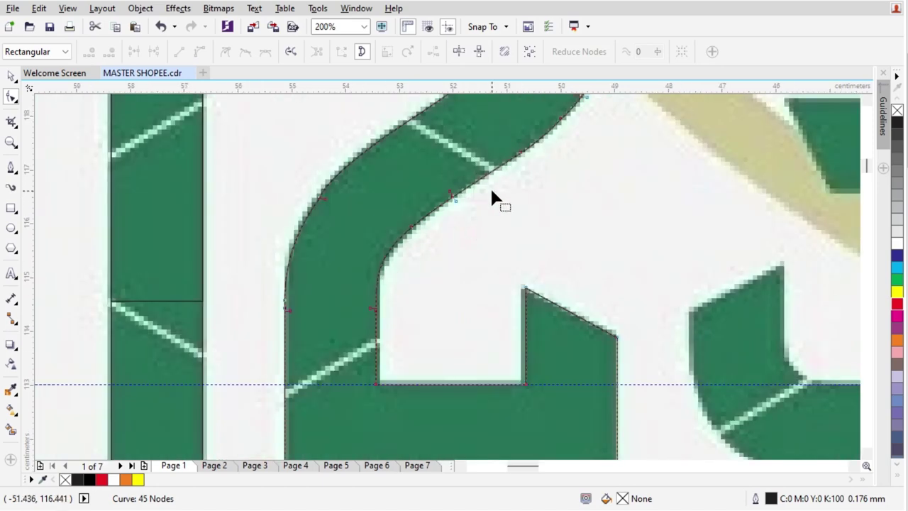
# Step: Delete the surplus nodes along the edges of the lower bend of the 2
pyautogui.scroll(1, 499, 171)
pyautogui.moveTo(355, 194); pyautogui.dragTo(435, 261)
pyautogui.press('Delete')
pyautogui.scroll(-1, 430, 268)
pyautogui.scroll(1, 241, 269)
pyautogui.moveTo(286, 202); pyautogui.dragTo(345, 255)
pyautogui.press('Delete')
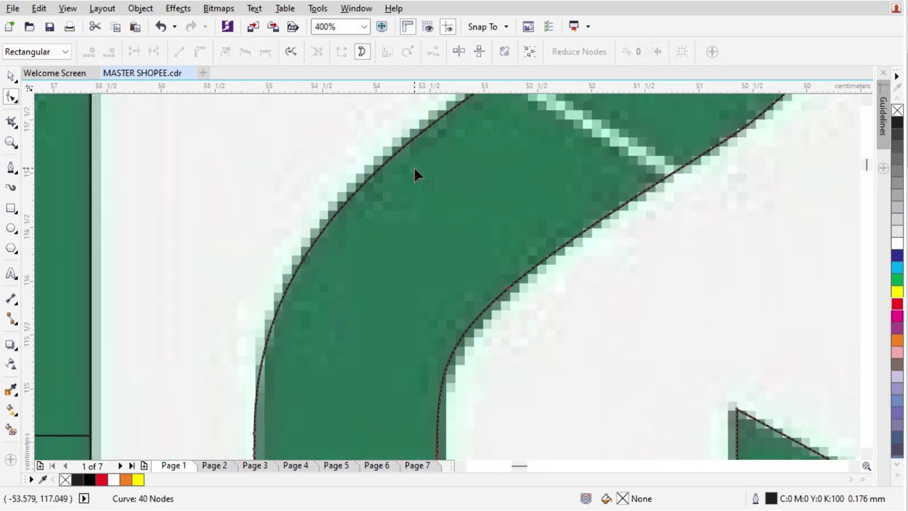
# Step: Add a node on the outer edge of the 2's right bend and delete the surplus nodes between it and the diagonal stroke
pyautogui.scroll(-1, 305, 323)
pyautogui.scroll(1, 505, 245)
pyautogui.scroll(1, 540, 187)
pyautogui.moveTo(438, 217); pyautogui.dragTo(510, 318)
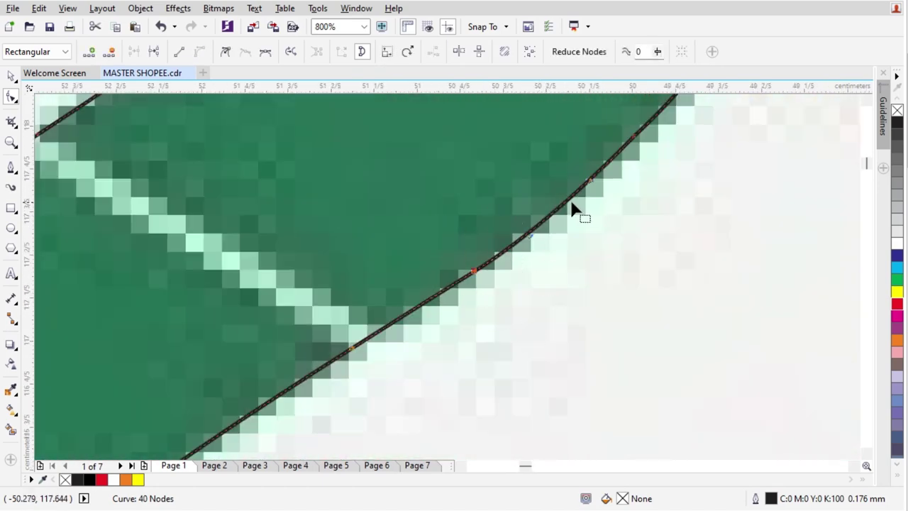
pyautogui.press('Delete')
pyautogui.scroll(-1, 407, 331)
pyautogui.scroll(1, 476, 256)
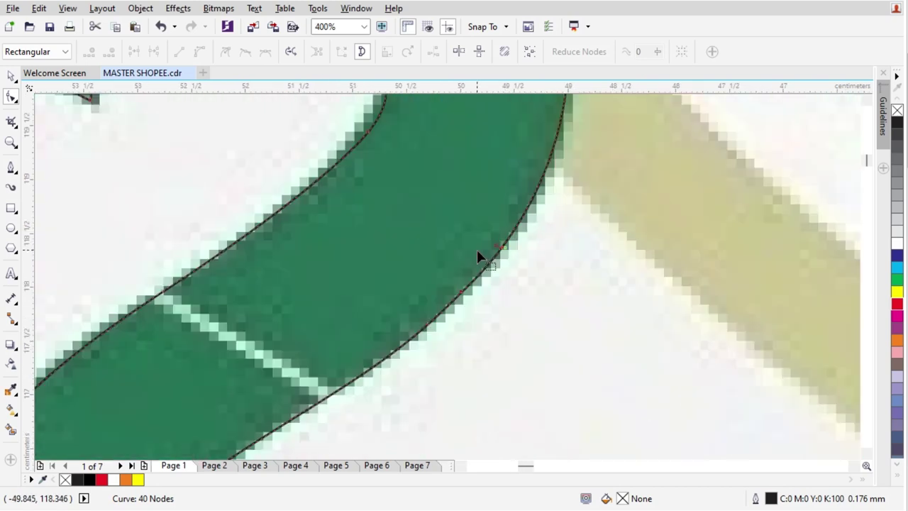
pyautogui.doubleClick(554, 159)
pyautogui.moveTo(554, 209); pyautogui.dragTo(388, 365)
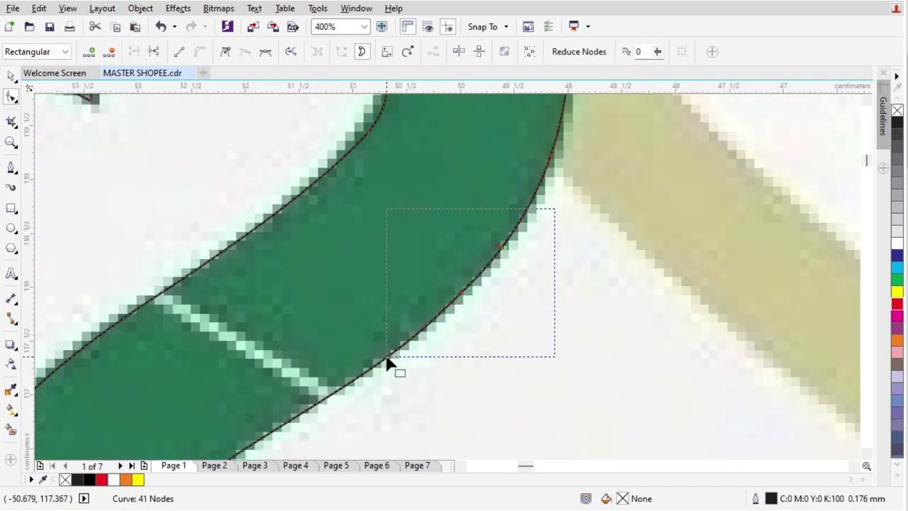
pyautogui.press('Delete')
pyautogui.scroll(-1, 458, 300)
pyautogui.scroll(1, 400, 144)
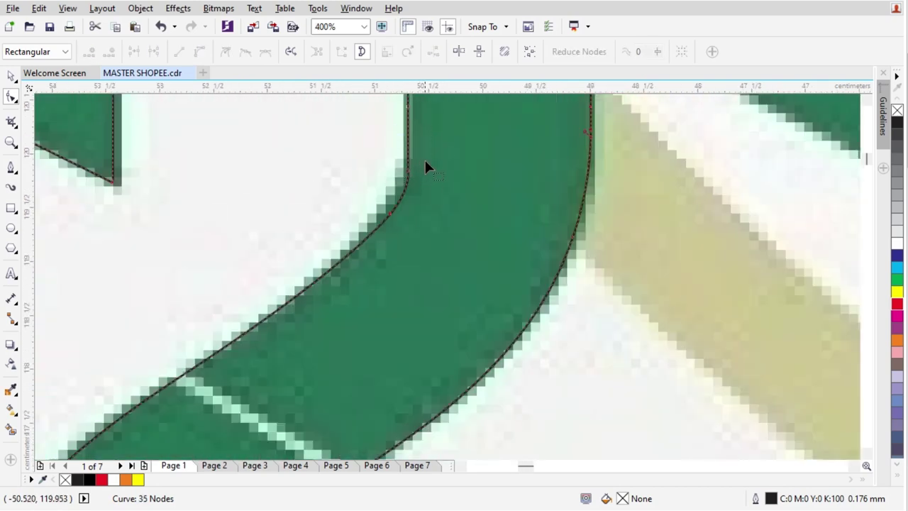
# Step: Fill the 2 with red and add a node on the outer left edge of its lower bend
pyautogui.scroll(-2, 379, 223)
pyautogui.press('space')
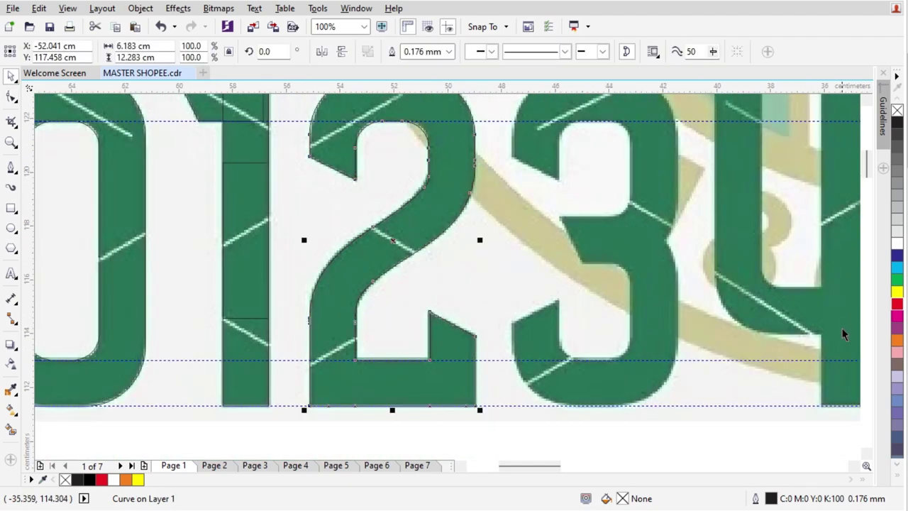
pyautogui.click(896, 302)
pyautogui.scroll(2, 312, 334)
pyautogui.press('space')
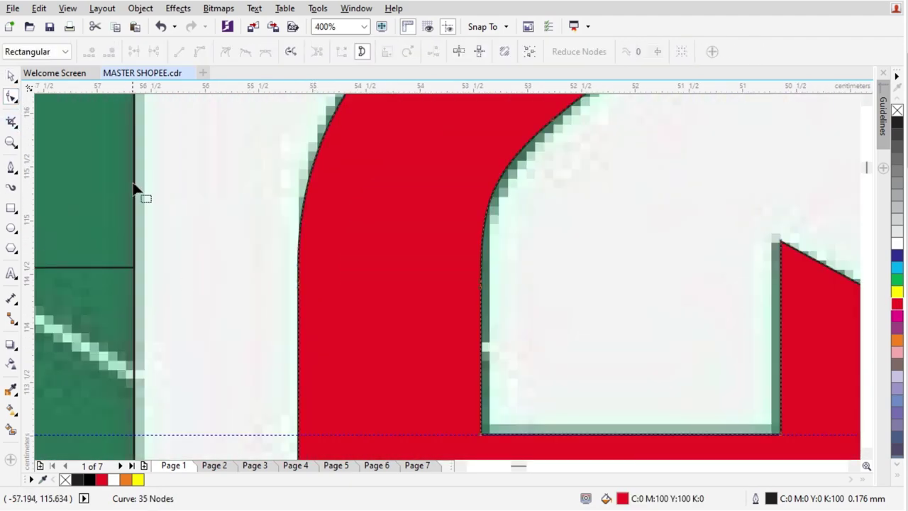
pyautogui.doubleClick(302, 205)
pyautogui.moveTo(272, 350); pyautogui.dragTo(331, 234)
pyautogui.press('Delete')
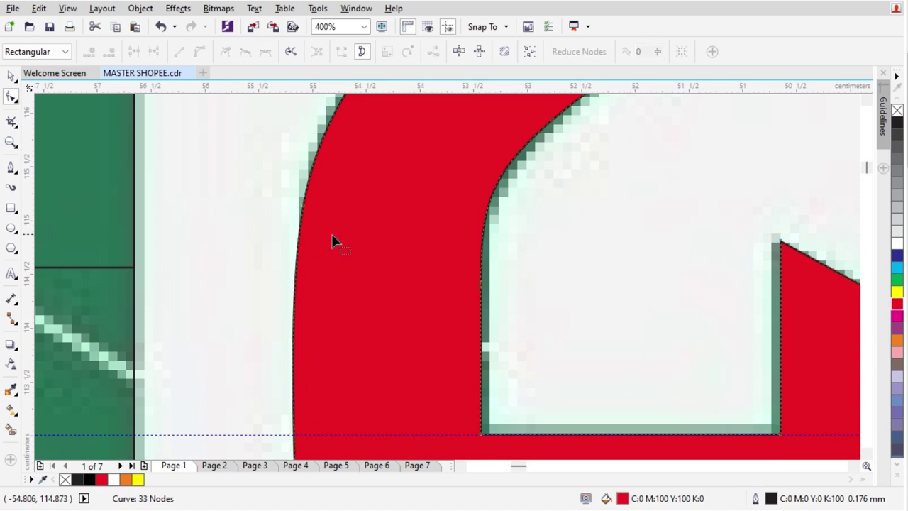
pyautogui.hotkey('ctrl', 'z')
# Step: Add a node on the straight left edge of the 2's stem and delete the surplus nodes where the bend meets that edge
pyautogui.click(300, 388)
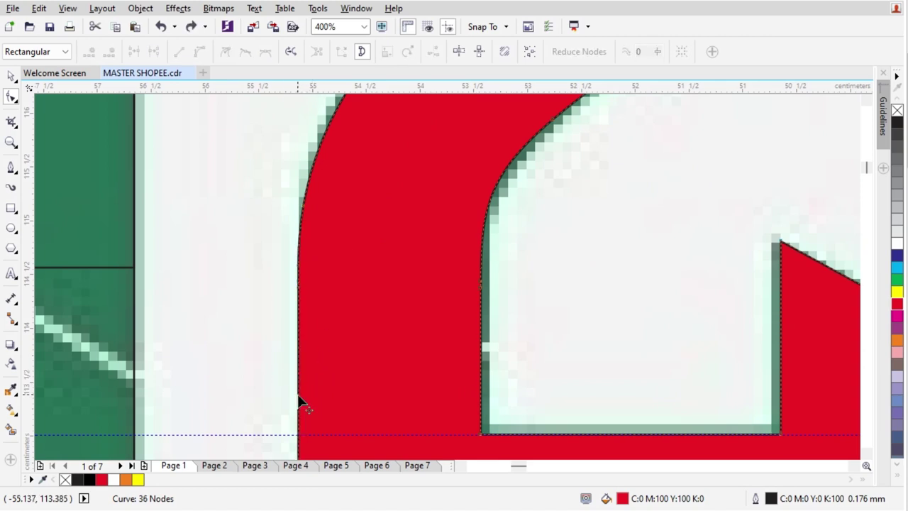
pyautogui.doubleClick(298, 394)
pyautogui.moveTo(292, 254); pyautogui.dragTo(334, 323)
pyautogui.press('Delete')
pyautogui.scroll(-2, 335, 324)
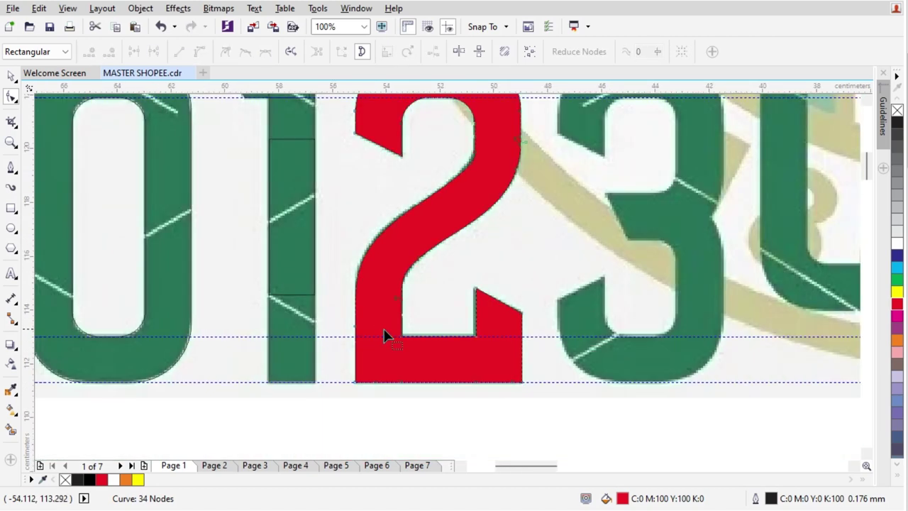
# Step: Switch the display to Wireframe to inspect the 2's right bend
pyautogui.press('space')
pyautogui.scroll(3, 496, 131)
pyautogui.scroll(-1, 355, 249)
pyautogui.click(67, 7)
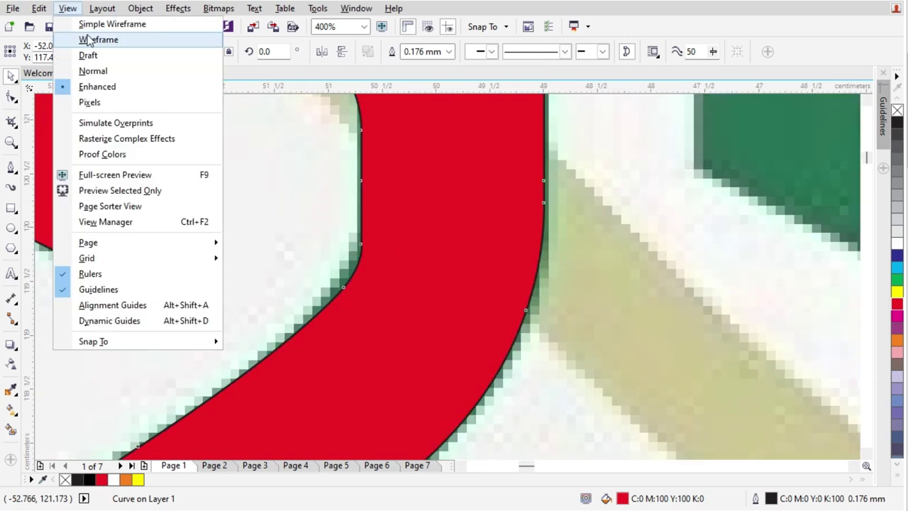
pyautogui.click(85, 39)
pyautogui.scroll(1, 372, 257)
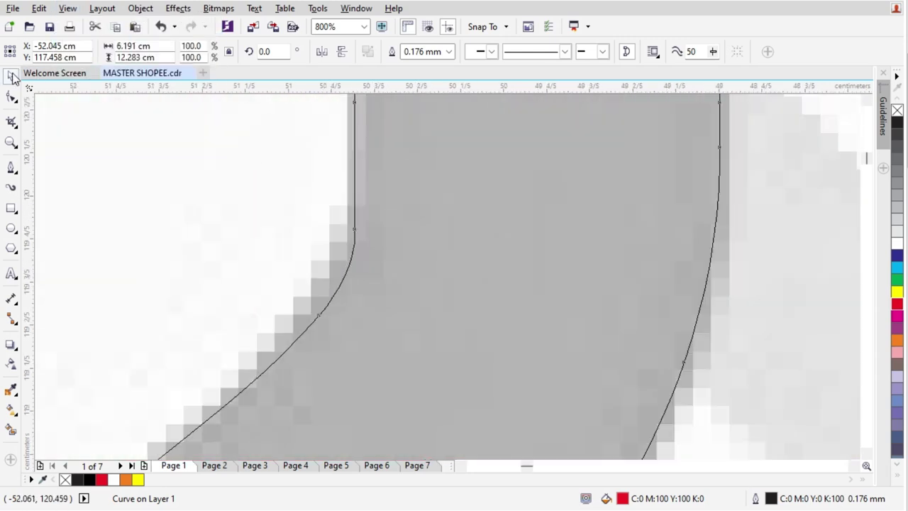
# Step: Smooth the inner edge of the right bend by adding a node on either side and deleting those between, and restore the Enhanced view
pyautogui.click(11, 97)
pyautogui.doubleClick(354, 184)
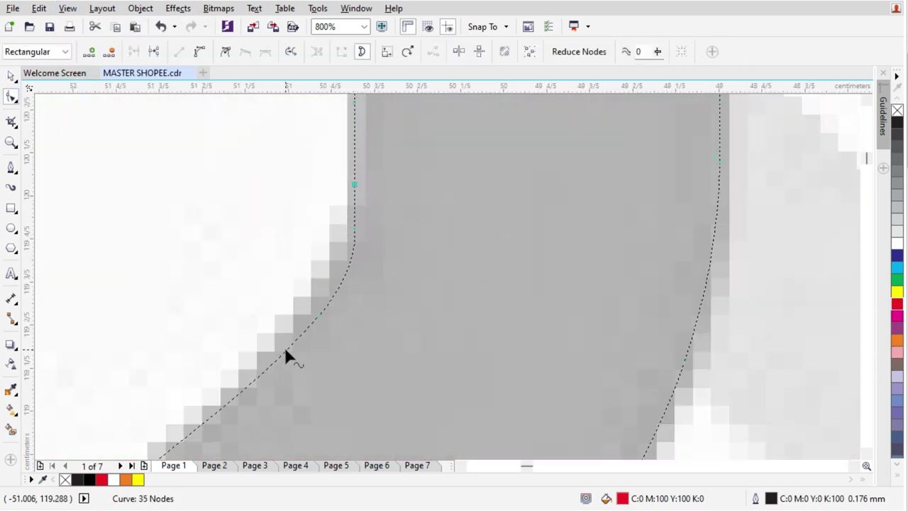
pyautogui.doubleClick(284, 347)
pyautogui.moveTo(265, 234); pyautogui.dragTo(428, 326)
pyautogui.press('Delete')
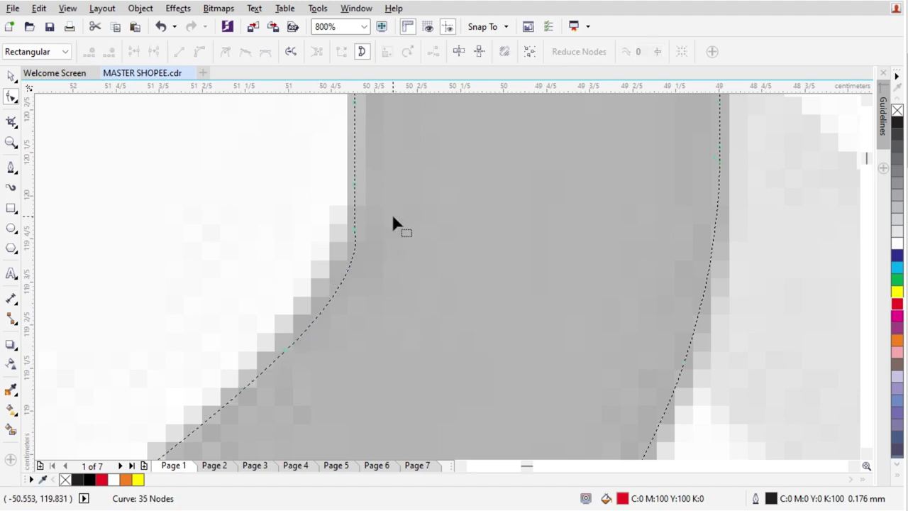
pyautogui.click(328, 250)
pyautogui.press('space')
pyautogui.click(67, 8)
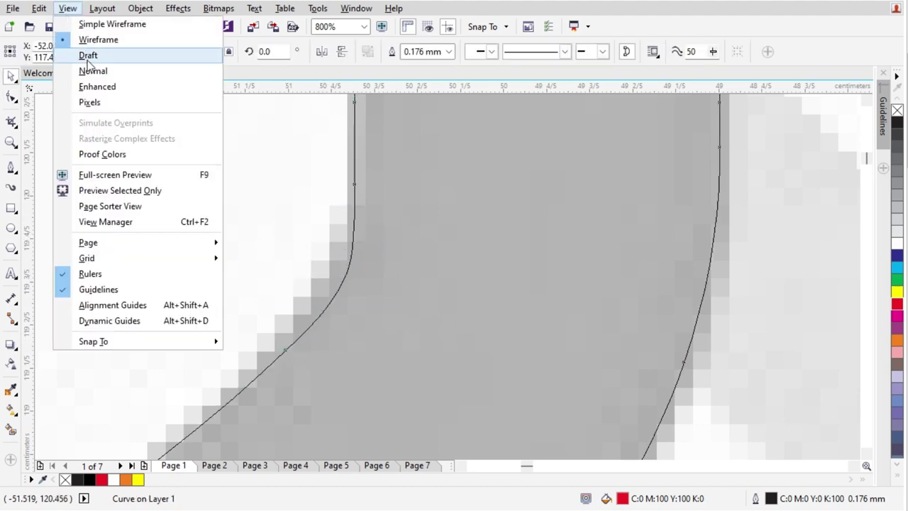
pyautogui.click(98, 87)
# Step: Place a copy of the 0's rounded outline over the numeral 3
pyautogui.scroll(-4, 450, 274)
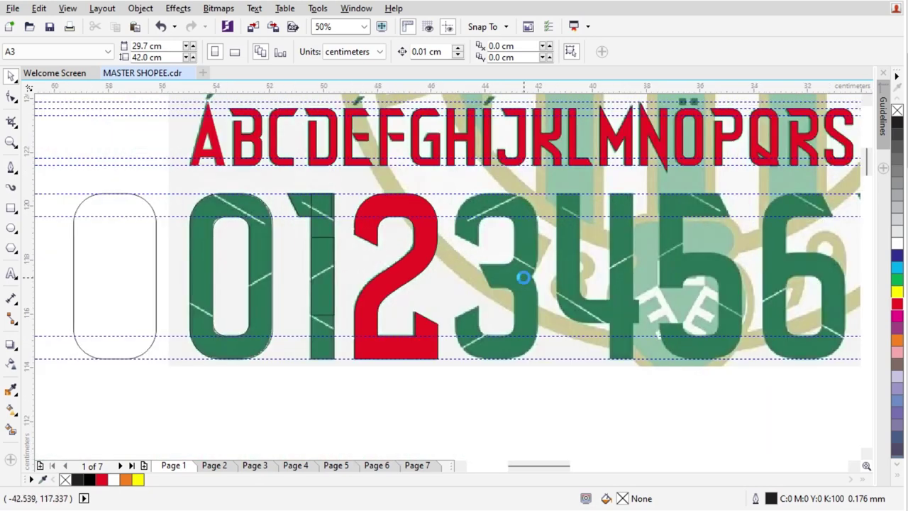
pyautogui.scroll(1, 522, 278)
pyautogui.scroll(-1, 345, 229)
pyautogui.scroll(1, 169, 207)
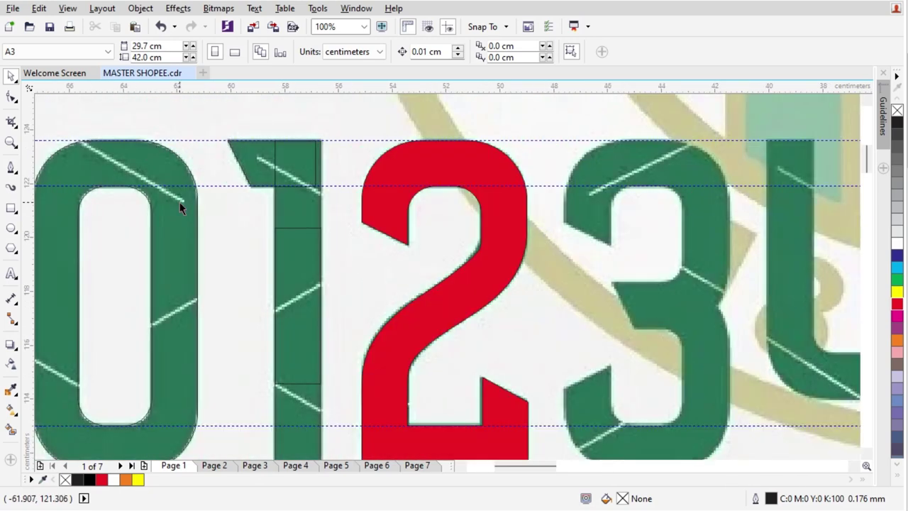
pyautogui.moveTo(179, 202); pyautogui.dragTo(711, 263)
pyautogui.scroll(-1, 709, 263)
pyautogui.scroll(1, 638, 260)
pyautogui.scroll(1, 638, 259)
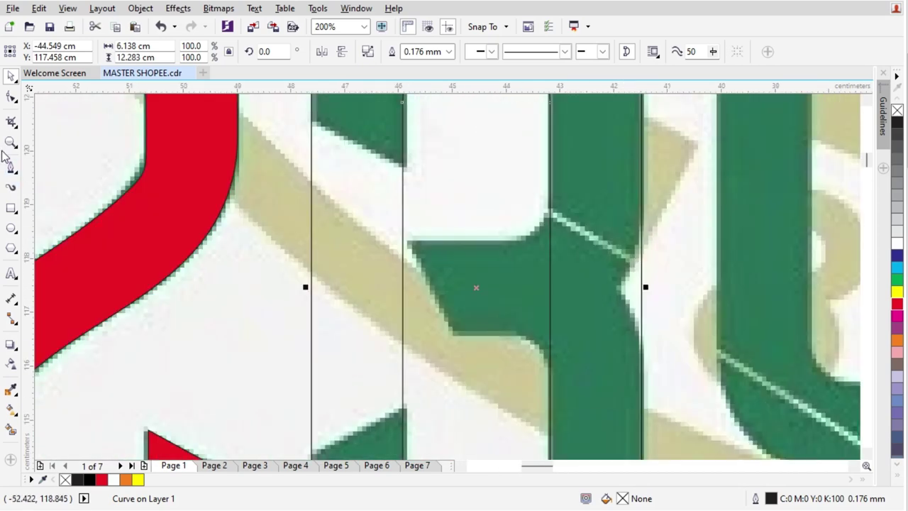
# Step: Trace a closed five-point cutting shape over the 3's left opening, following the slanted end of its upper arm
pyautogui.click(11, 167)
pyautogui.scroll(-1, 354, 248)
pyautogui.scroll(1, 302, 208)
pyautogui.click(301, 205)
pyautogui.click(354, 186)
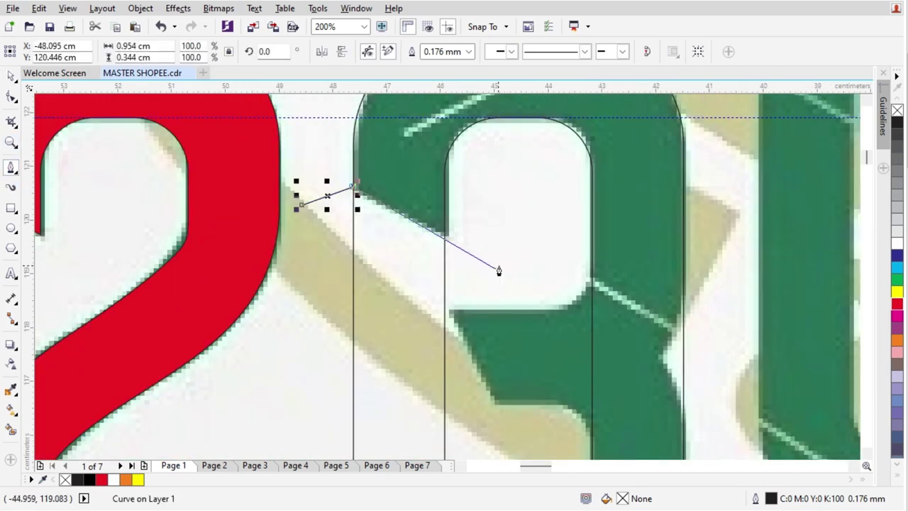
pyautogui.click(503, 275)
pyautogui.scroll(-1, 504, 274)
pyautogui.click(507, 323)
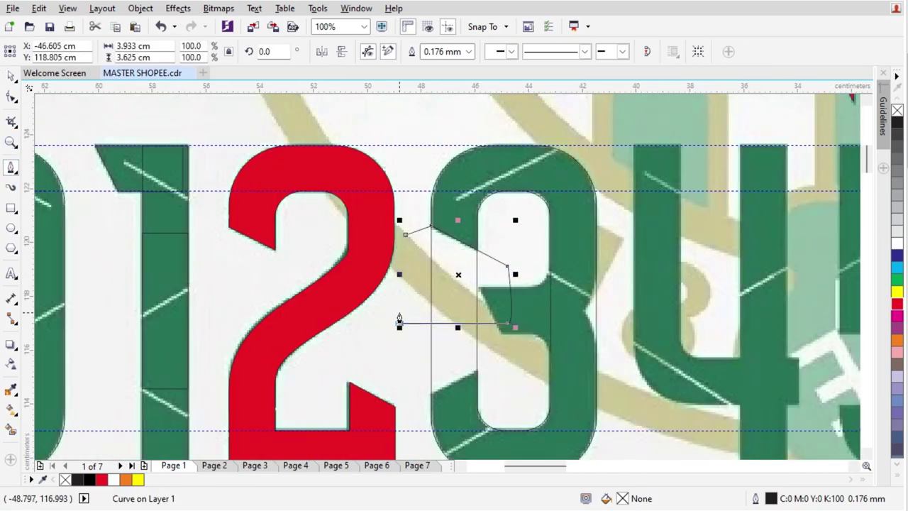
pyautogui.click(398, 324)
pyautogui.click(405, 234)
# Step: Convert the segments of the cutting shape to straight lines
pyautogui.press('F10')
pyautogui.click(179, 52)
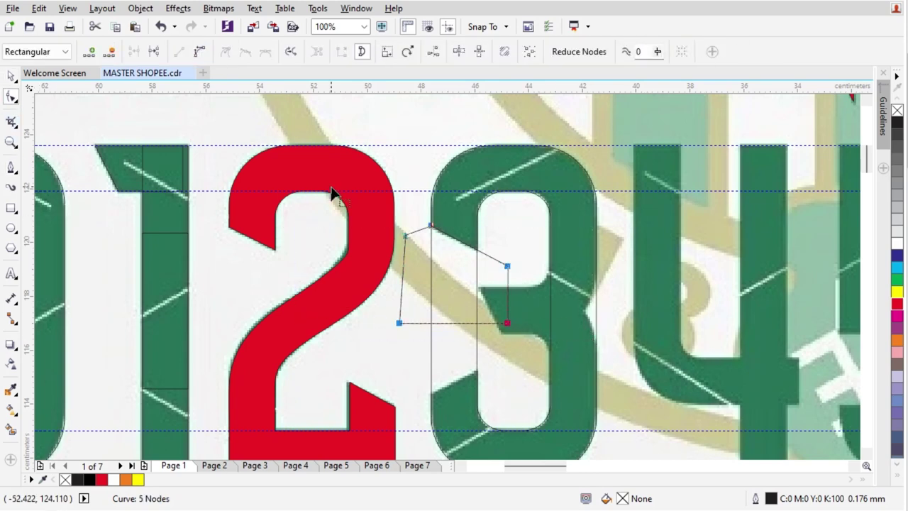
pyautogui.press('space')
# Step: Duplicate the cutting shape below, mirror it vertically and align it with the slanted end of the 3's lower arm
pyautogui.moveTo(480, 270); pyautogui.dragTo(480, 316)
pyautogui.rightClick(480, 315)
pyautogui.click(322, 52)
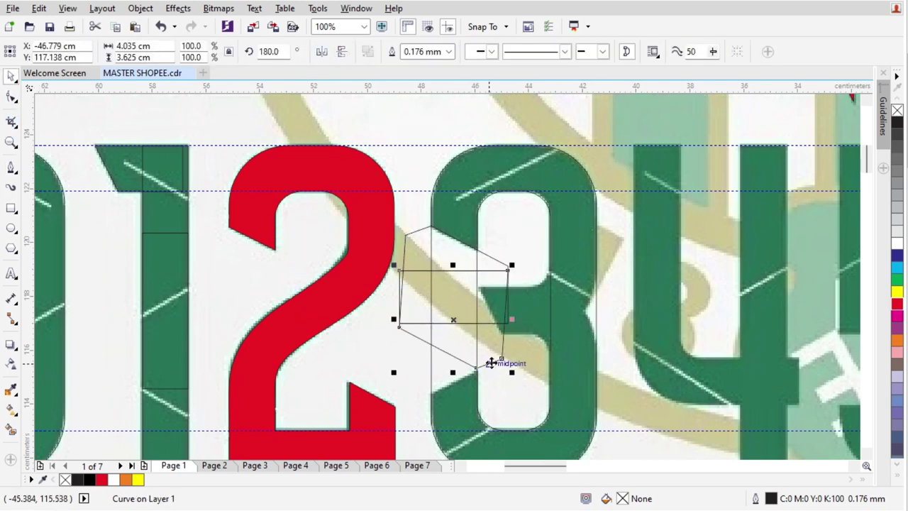
pyautogui.scroll(1, 476, 375)
pyautogui.moveTo(497, 310); pyautogui.dragTo(497, 365)
# Step: Weld the two cutting shapes into one
pyautogui.keyDown('shift'); pyautogui.click(498, 163); pyautogui.keyUp('shift')
pyautogui.click(393, 52)
pyautogui.scroll(-1, 434, 218)
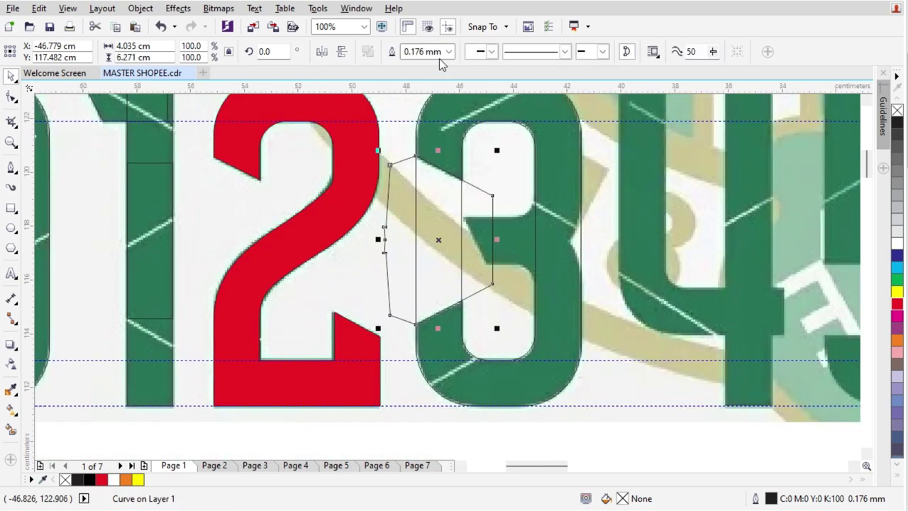
# Step: Trim the 3's rounded outline with the welded cutting shape and delete the cutter
pyautogui.keyDown('shift'); pyautogui.click(458, 130); pyautogui.keyUp('shift')
pyautogui.click(418, 53)
pyautogui.press('Delete')
# Step: Draw a rectangle about 1.7 cm square on the 3's right stem above the waist and round its lower-right corner to 0.8 cm
pyautogui.scroll(1, 539, 202)
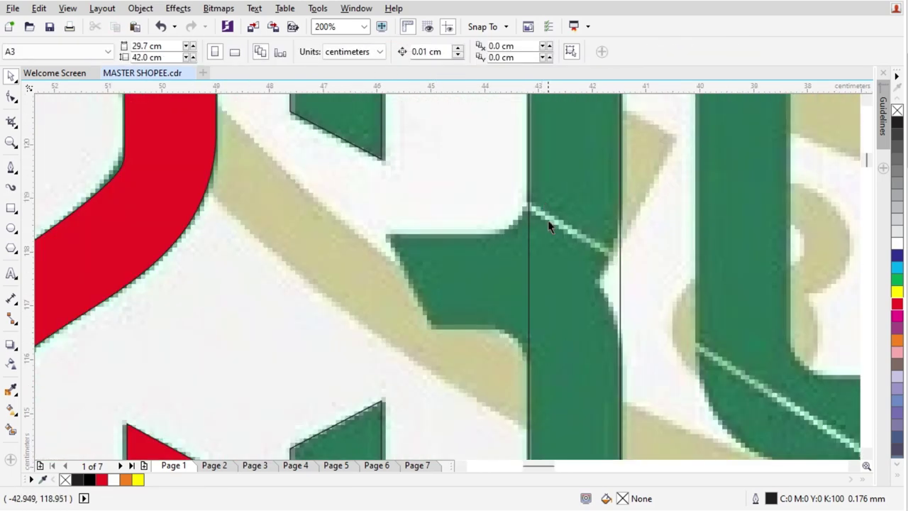
pyautogui.click(12, 208)
pyautogui.scroll(1, 623, 213)
pyautogui.moveTo(616, 177); pyautogui.dragTo(432, 370)
pyautogui.press('space')
pyautogui.moveTo(522, 373); pyautogui.dragTo(522, 364)
pyautogui.write('0.5cm')
pyautogui.press('Return')
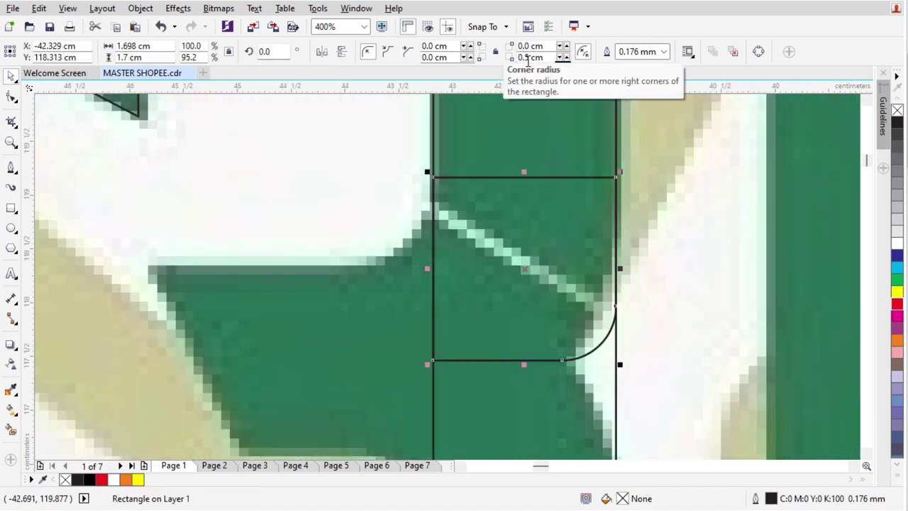
pyautogui.doubleClick(528, 59)
pyautogui.write('0.8')
pyautogui.press('Return')
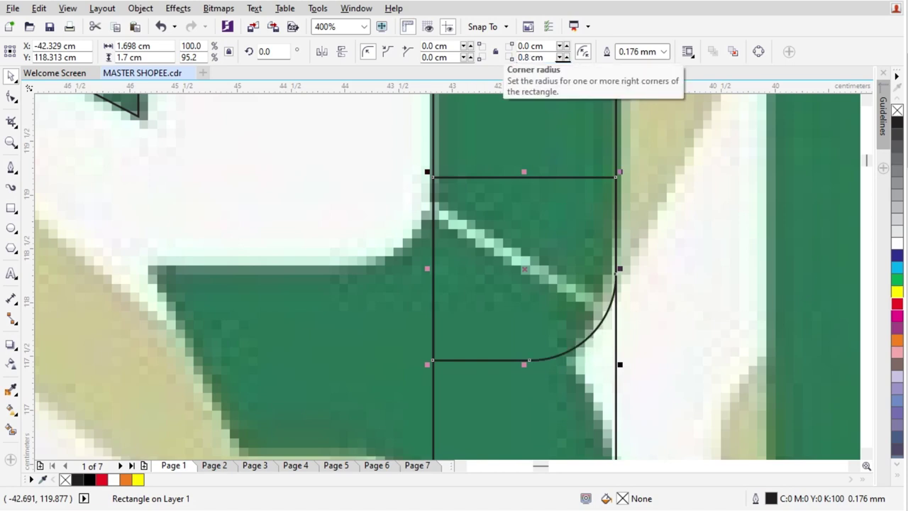
# Step: Extend the rectangle to about 2.2 cm tall and set its lower-right corner radius to 1.2 cm
pyautogui.scroll(-1, 416, 154)
pyautogui.scroll(1, 522, 168)
pyautogui.moveTo(408, 162); pyautogui.dragTo(432, 122)
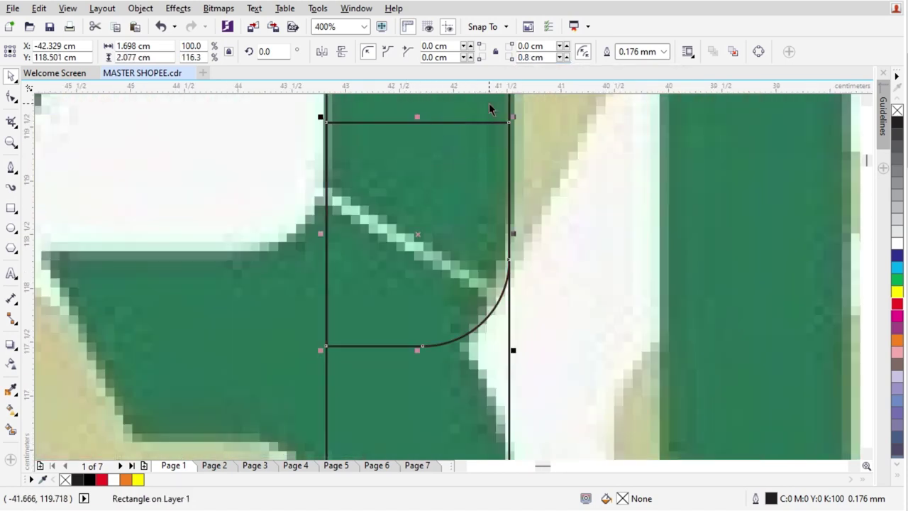
pyautogui.scroll(-2, 498, 218)
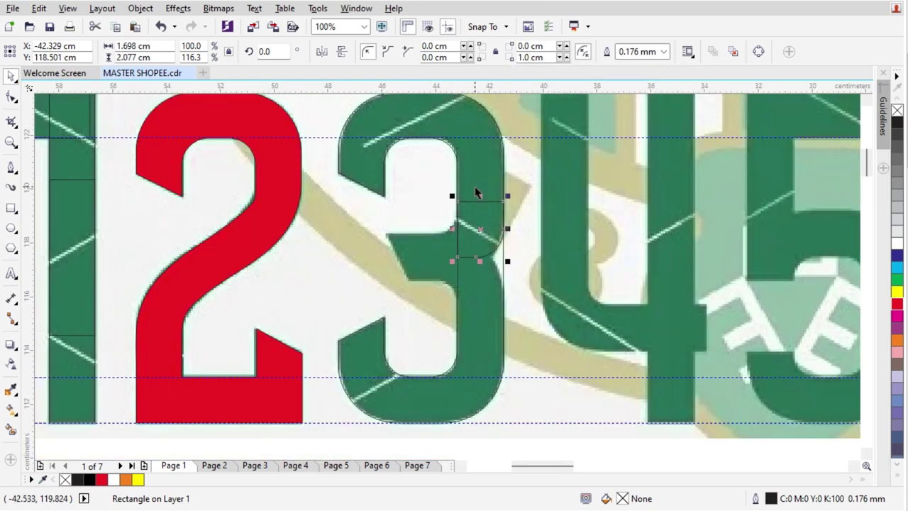
pyautogui.scroll(1, 477, 186)
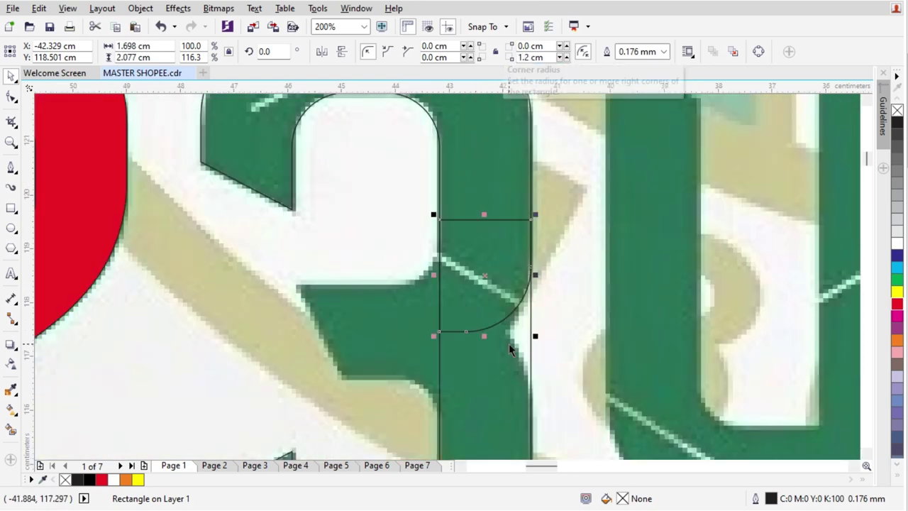
pyautogui.scroll(2, 510, 343)
pyautogui.moveTo(534, 288); pyautogui.dragTo(532, 310)
pyautogui.scroll(-2, 492, 275)
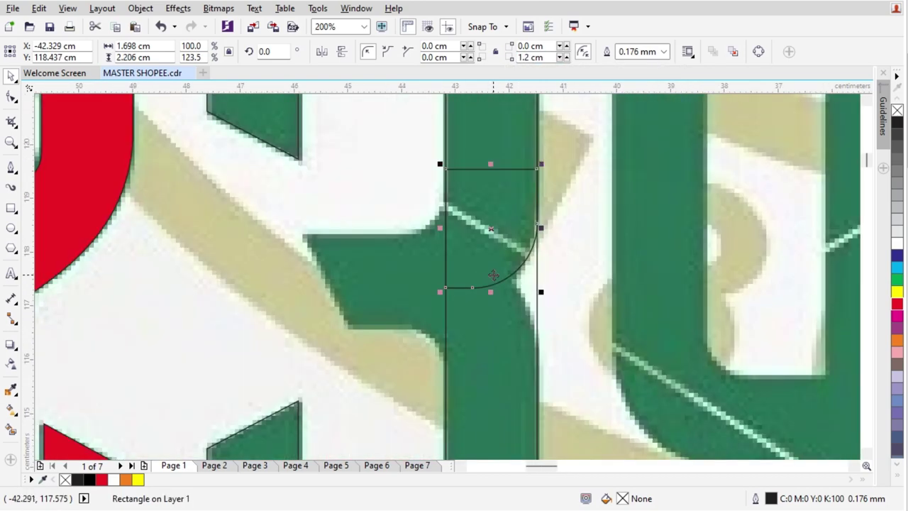
# Step: Duplicate the rounded rectangle below and mirror it vertically so the two rounded corners overlap at the 3's waist
pyautogui.moveTo(501, 272); pyautogui.dragTo(491, 383)
pyautogui.rightClick(491, 383)
pyautogui.click(323, 53)
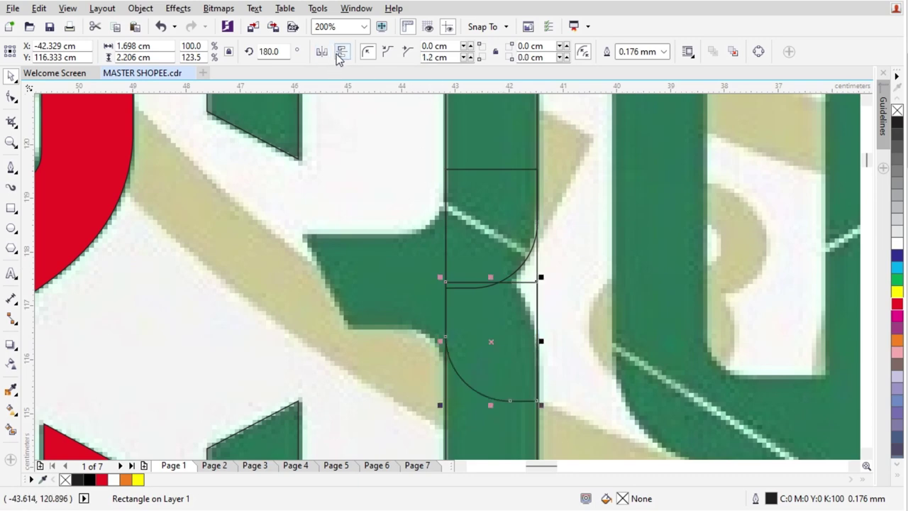
pyautogui.click(341, 54)
pyautogui.scroll(1, 500, 276)
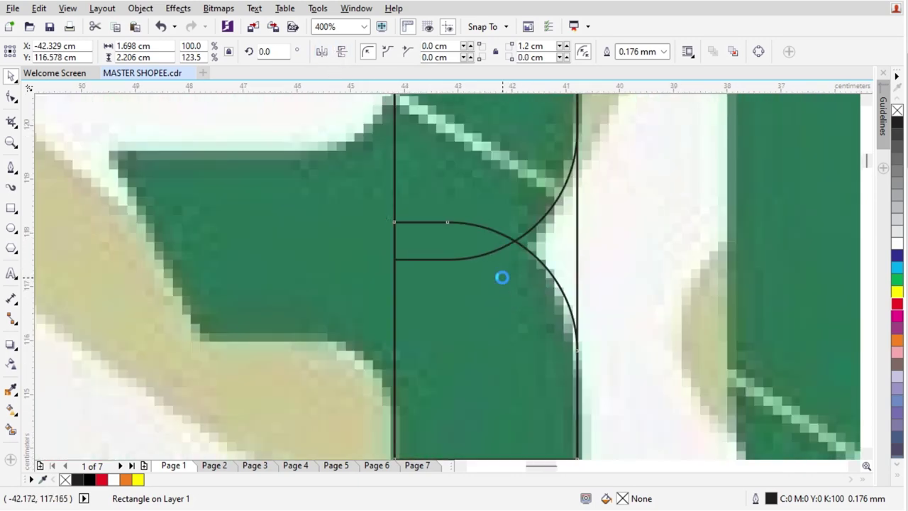
# Step: Draw a cutting rectangle about 2 by 2.5 cm over the notch on the 3's right side
pyautogui.scroll(-2, 512, 275)
pyautogui.scroll(1, 512, 275)
pyautogui.click(11, 209)
pyautogui.moveTo(574, 213)
pyautogui.mouseDown()
pyautogui.moveTo(484, 338)
pyautogui.moveTo(467, 348)
pyautogui.mouseUp()
pyautogui.press('space')
# Step: Trim the 3's outline with the cutting rectangle and delete the cutter
pyautogui.keyDown('shift'); pyautogui.click(495, 117); pyautogui.keyUp('shift')
pyautogui.click(413, 53)
pyautogui.click(553, 240)
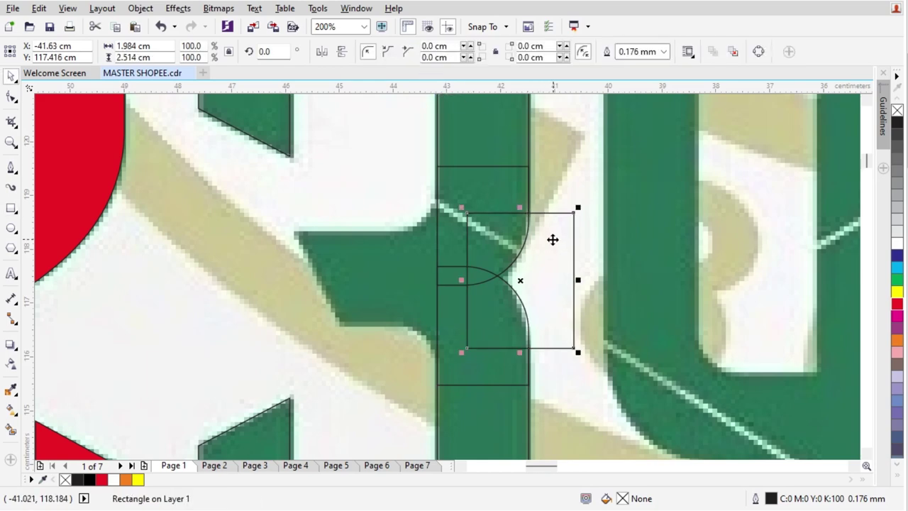
pyautogui.moveTo(552, 261); pyautogui.dragTo(530, 261)
pyautogui.press('Delete')
# Step: Copy the slanted flag shape of the numeral 1 onto the 3's middle arm
pyautogui.scroll(-1, 505, 257)
pyautogui.scroll(-1, 368, 244)
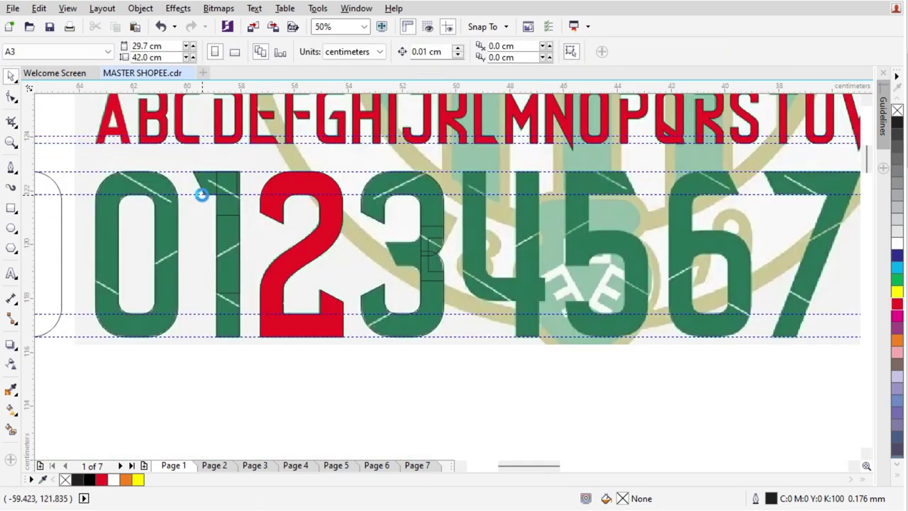
pyautogui.scroll(1, 200, 195)
pyautogui.moveTo(208, 161); pyautogui.dragTo(583, 243)
pyautogui.scroll(2, 605, 321)
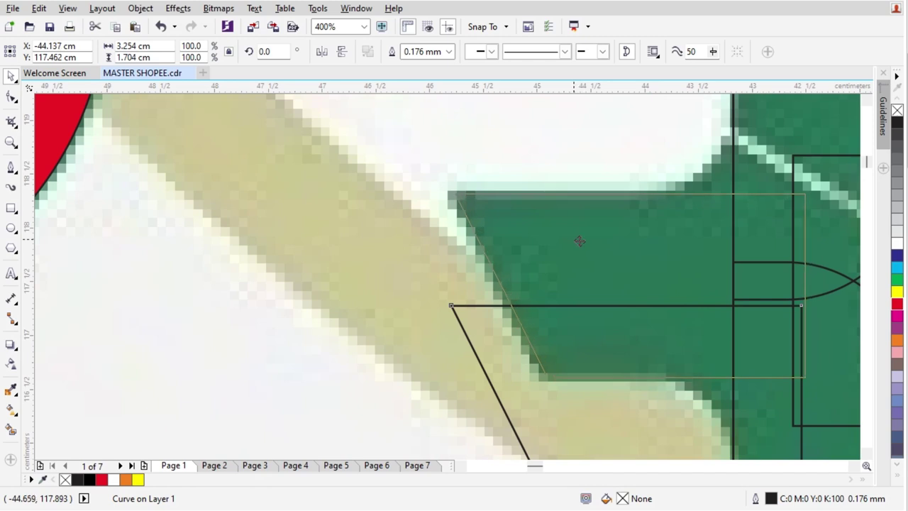
pyautogui.scroll(-1, 489, 255)
pyautogui.scroll(1, 591, 287)
# Step: Draw a rectangle about 0.96 by 0.98 cm in the corner above the 3's middle arm with a 0.8 cm lower-right radius
pyautogui.press('F6')
pyautogui.moveTo(611, 193); pyautogui.dragTo(508, 298)
pyautogui.write('1.2')
pyautogui.press('Return')
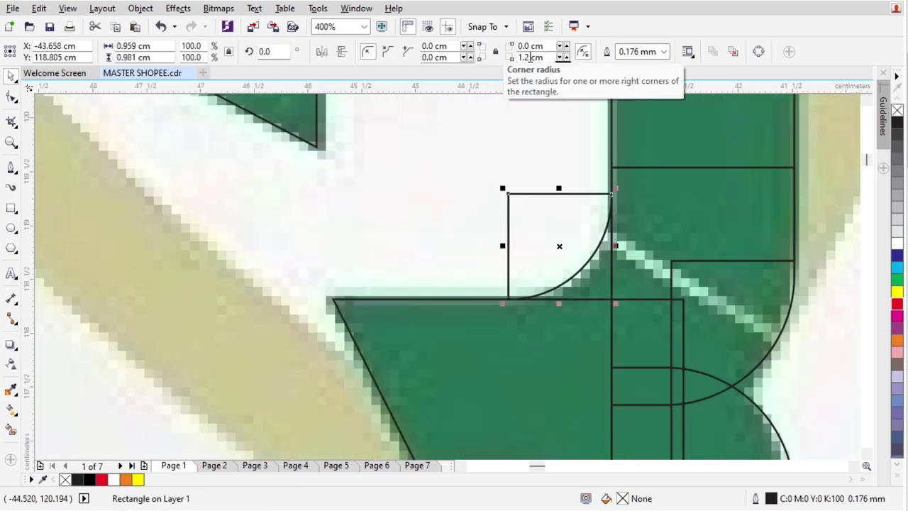
pyautogui.doubleClick(530, 57)
pyautogui.write('1')
pyautogui.press('Return')
pyautogui.doubleClick(529, 58)
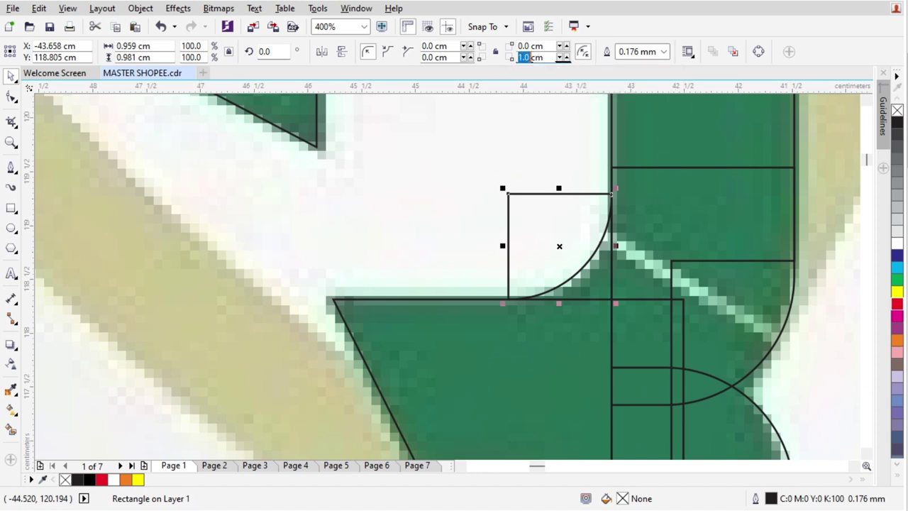
pyautogui.write('0.8')
pyautogui.press('Return')
# Step: Draw a rectangle across the joint above the 3's middle arm and trim it with the rounded rectangle
pyautogui.press('F6')
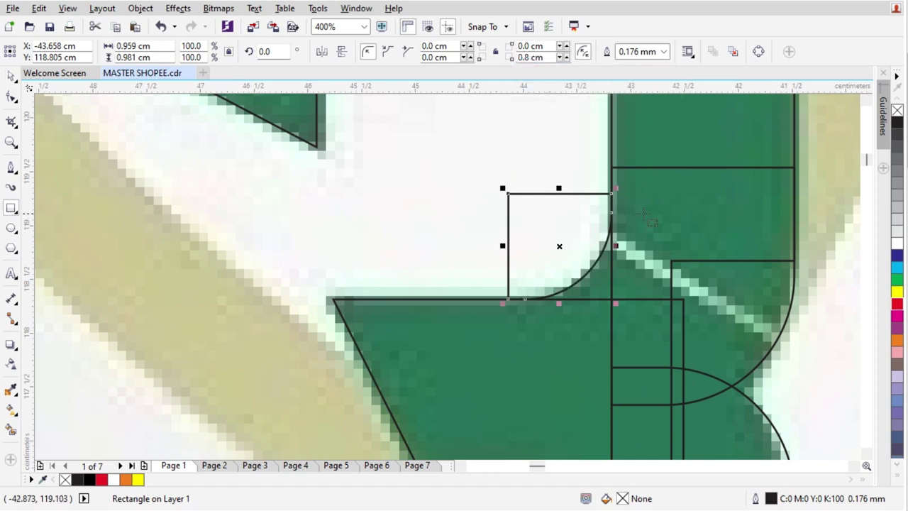
pyautogui.moveTo(643, 213); pyautogui.dragTo(525, 361)
pyautogui.press('space')
pyautogui.click(543, 203)
pyautogui.keyDown('shift'); pyautogui.click(591, 288); pyautogui.keyUp('shift')
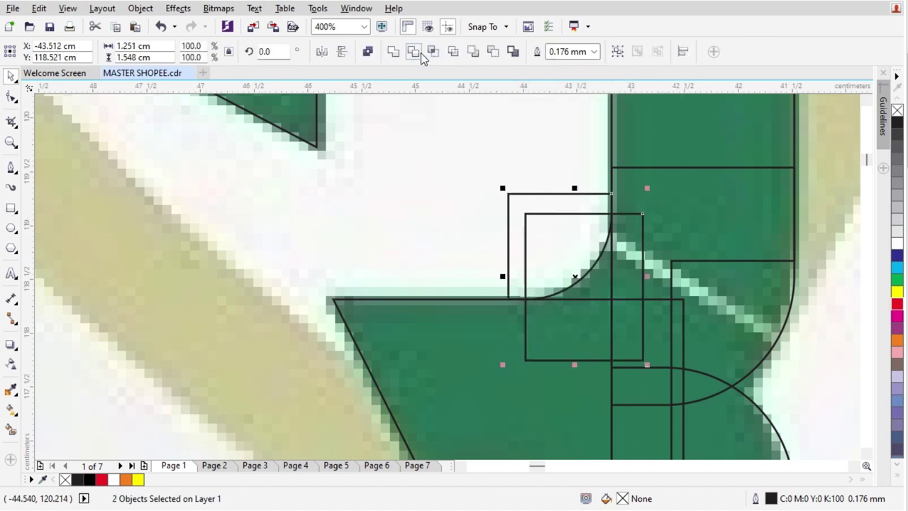
pyautogui.click(417, 52)
pyautogui.scroll(-1, 413, 108)
pyautogui.click(482, 218)
# Step: Draw a rectangle about 0.65 by 0.95 cm in the corner below the 3's middle arm with a 0.8 cm upper-right radius
pyautogui.scroll(1, 493, 298)
pyautogui.press('F6')
pyautogui.moveTo(455, 300); pyautogui.dragTo(524, 403)
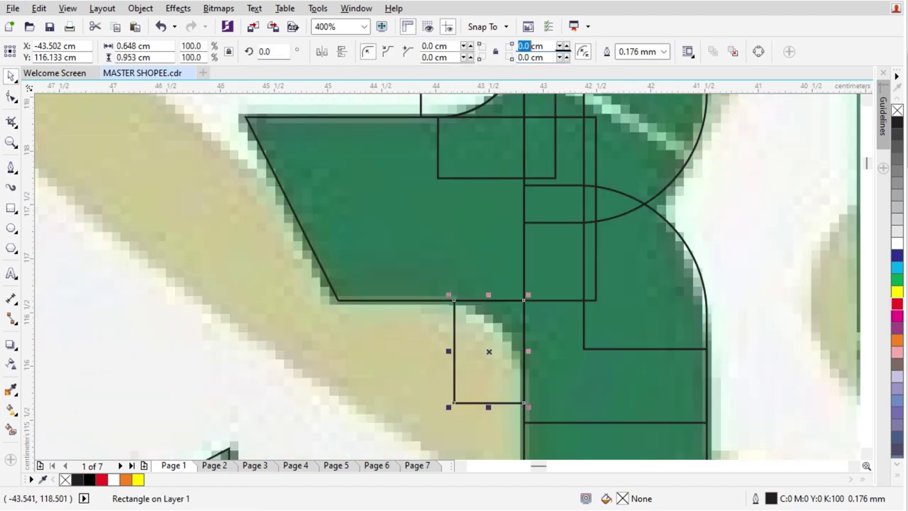
pyautogui.write('0.8')
pyautogui.press('Return')
# Step: Delete the rounded cutting rectangle above the 3's middle arm
pyautogui.scroll(-1, 468, 197)
pyautogui.click(458, 131)
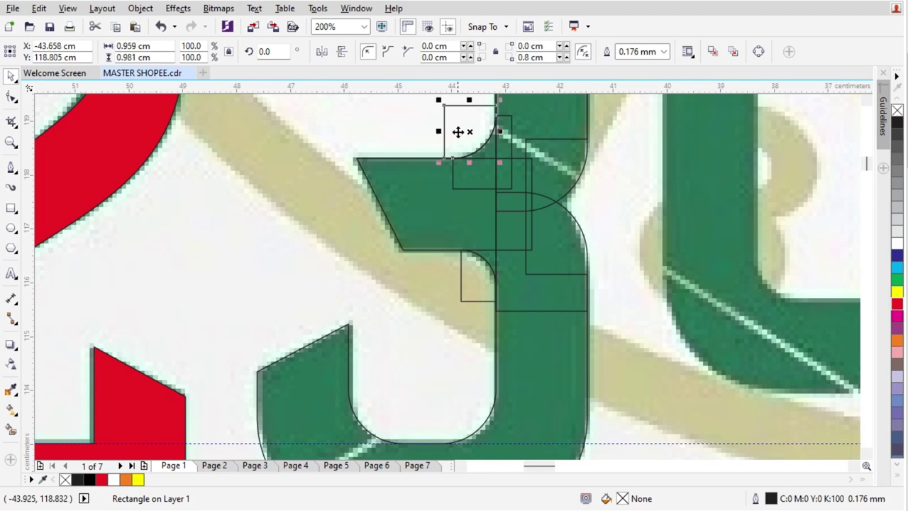
pyautogui.scroll(1, 464, 121)
pyautogui.press('Delete')
# Step: Draw a rectangle across the joint below the 3's middle arm, and trim it with the lower rounded rectangle, removing that cutter
pyautogui.scroll(-1, 472, 201)
pyautogui.scroll(1, 505, 329)
pyautogui.press('F6')
pyautogui.moveTo(433, 214); pyautogui.dragTo(548, 334)
pyautogui.press('space')
pyautogui.keyDown('shift'); pyautogui.click(471, 354); pyautogui.keyUp('shift')
pyautogui.click(414, 54)
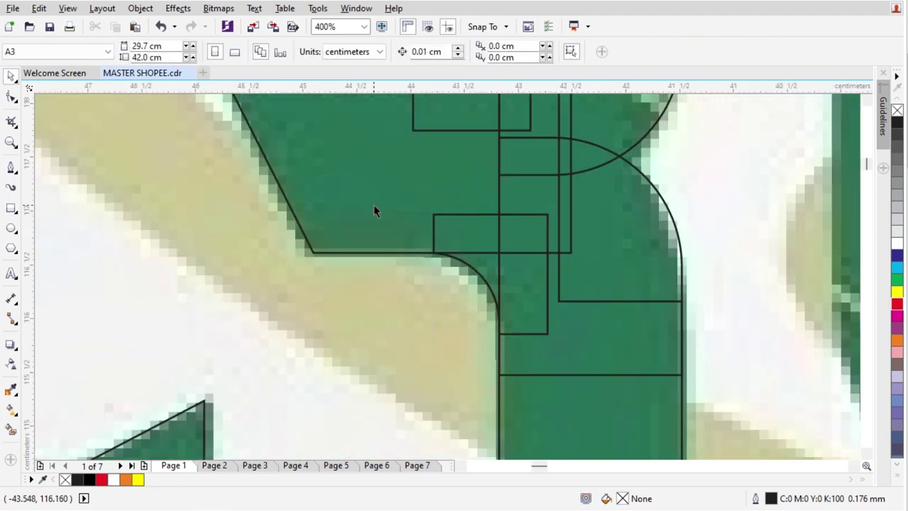
# Step: Copy the 6's bowl outline onto the 8's lower half and line it up with the bitmap
pyautogui.scroll(-2, 452, 254)
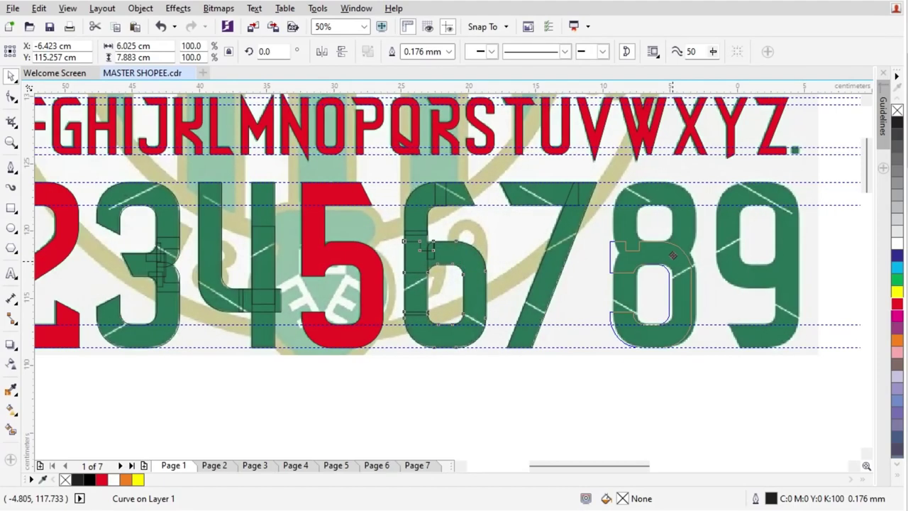
pyautogui.moveTo(673, 255); pyautogui.dragTo(673, 256)
pyautogui.scroll(2, 678, 286)
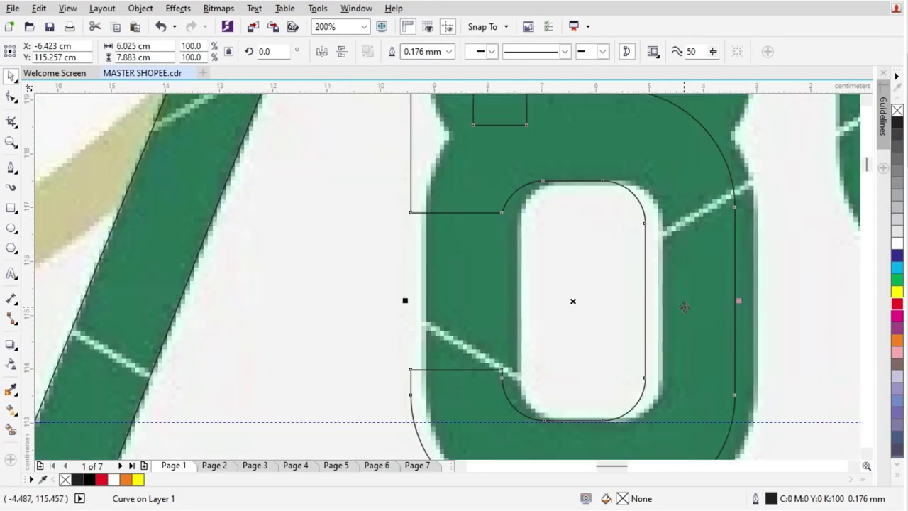
pyautogui.moveTo(690, 308); pyautogui.dragTo(708, 308)
pyautogui.scroll(1, 561, 266)
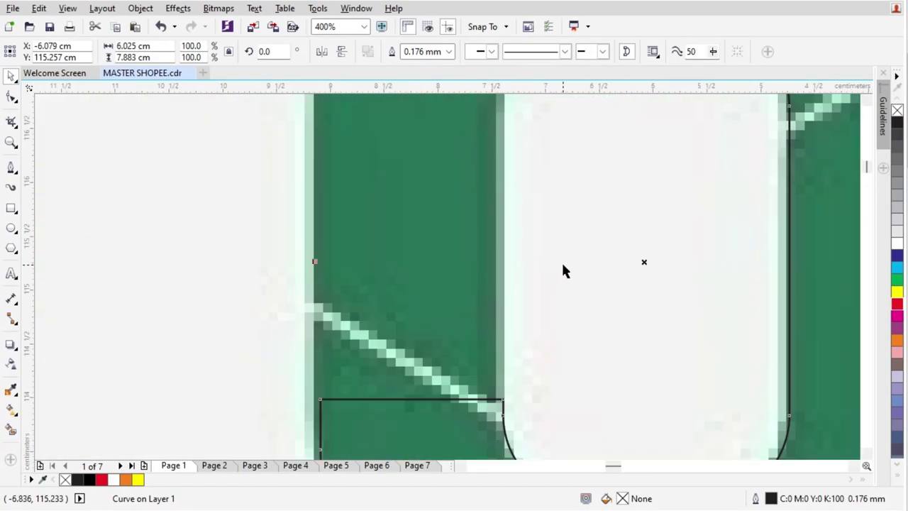
pyautogui.scroll(-1, 504, 245)
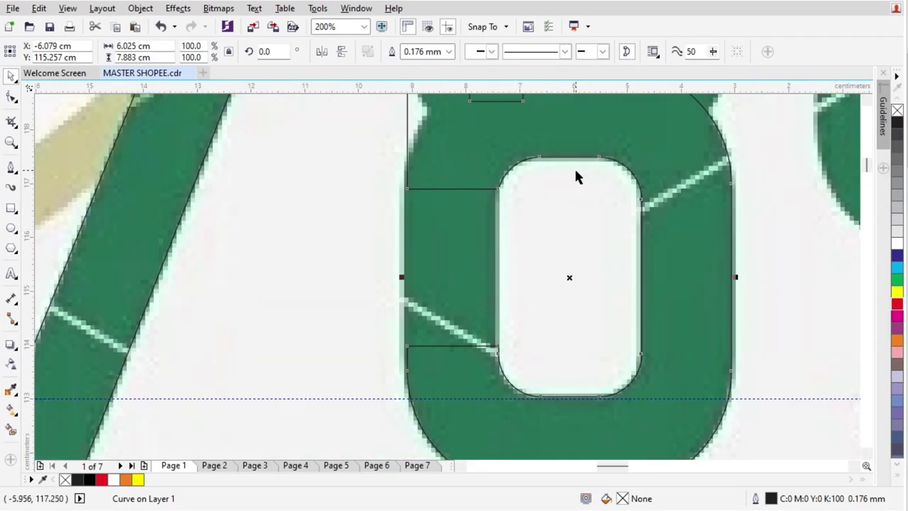
# Step: Draw a rectangle about 1.7 by 4 cm over the gap in the 8's left stroke and weld it to the bowl
pyautogui.scroll(1, 511, 332)
pyautogui.press('F6')
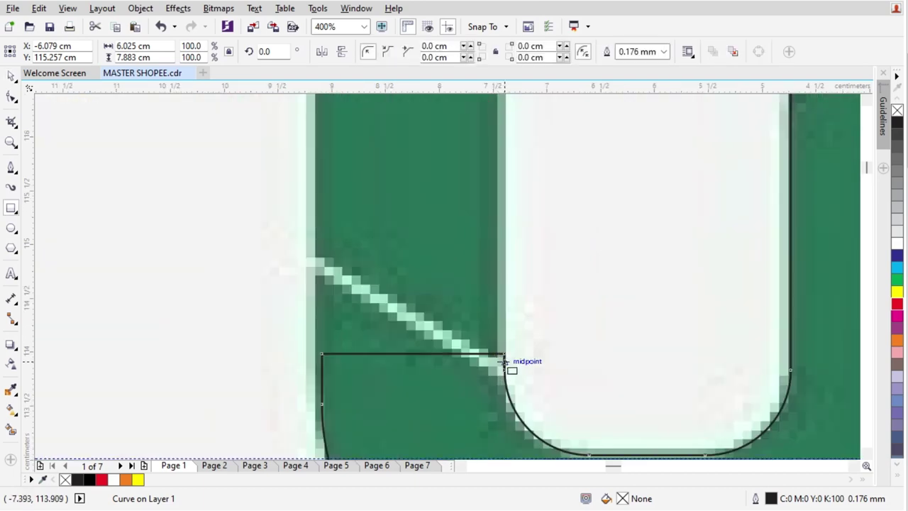
pyautogui.moveTo(499, 348)
pyautogui.mouseDown()
pyautogui.moveTo(403, 355)
pyautogui.moveTo(418, 154)
pyautogui.mouseUp()
pyautogui.scroll(-1, 404, 355)
pyautogui.scroll(1, 567, 196)
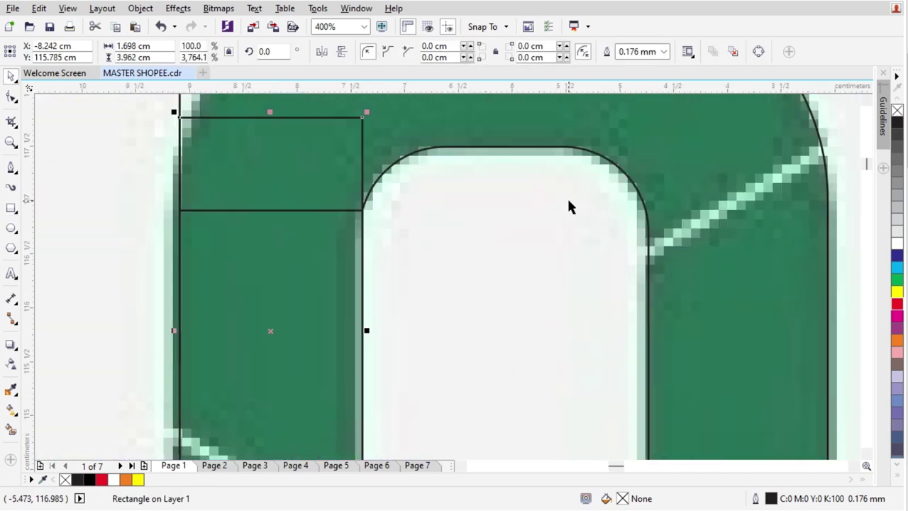
pyautogui.scroll(1, 508, 188)
pyautogui.scroll(-3, 342, 266)
pyautogui.keyDown('shift'); pyautogui.click(343, 266); pyautogui.keyUp('shift')
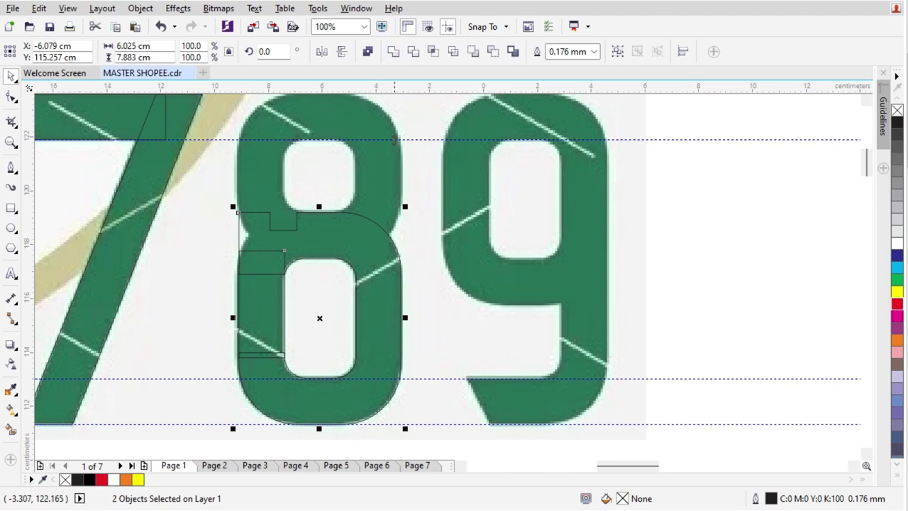
pyautogui.scroll(1, 244, 246)
pyautogui.click(394, 54)
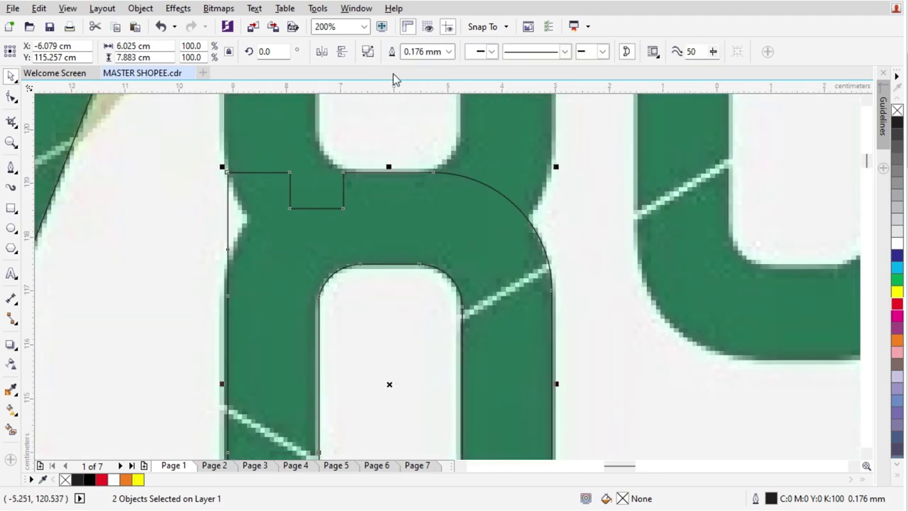
pyautogui.scroll(1, 319, 340)
pyautogui.scroll(2, 334, 239)
pyautogui.click(10, 95)
pyautogui.scroll(-2, 252, 197)
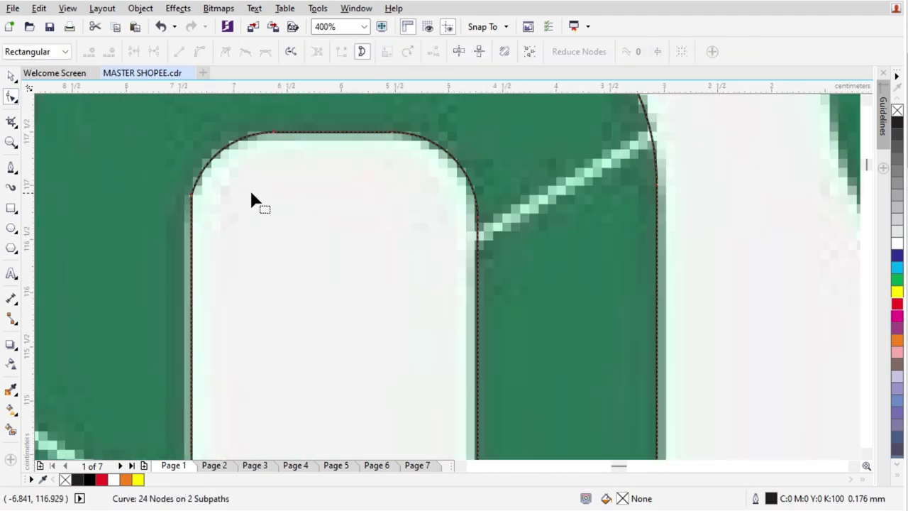
pyautogui.scroll(1, 218, 234)
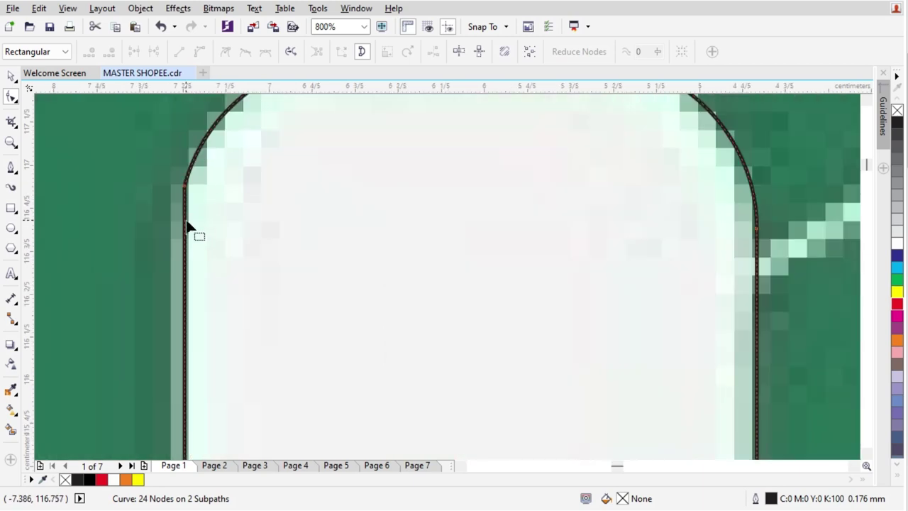
pyautogui.scroll(-2, 341, 246)
pyautogui.press('space')
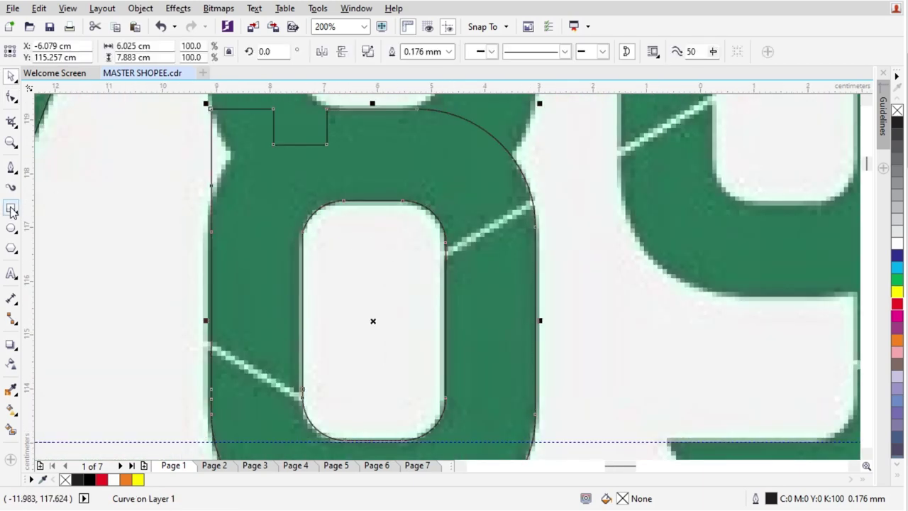
# Step: Draw a rectangle about 8.6 cm tall over the left part of the 8's bowl, trim the bowl with it and delete the cutter
pyautogui.click(11, 210)
pyautogui.scroll(-1, 301, 206)
pyautogui.moveTo(223, 154); pyautogui.dragTo(333, 385)
pyautogui.press('space')
pyautogui.keyDown('shift'); pyautogui.click(374, 267); pyautogui.keyUp('shift')
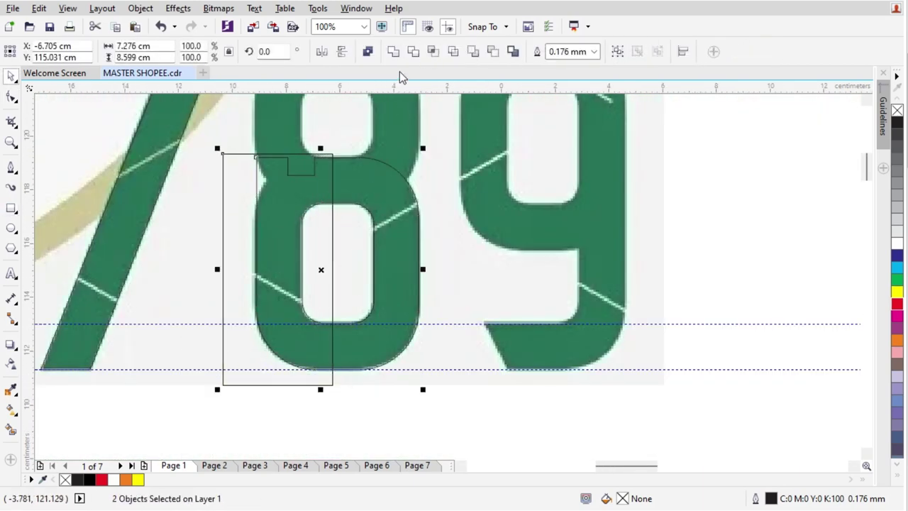
pyautogui.click(414, 52)
pyautogui.click(308, 183)
pyautogui.press('Delete')
# Step: Duplicate the bowl's right half, mirror it horizontally and fit it to the left side of the 8's lower bowl
pyautogui.moveTo(378, 183); pyautogui.dragTo(318, 183)
pyautogui.click(322, 52)
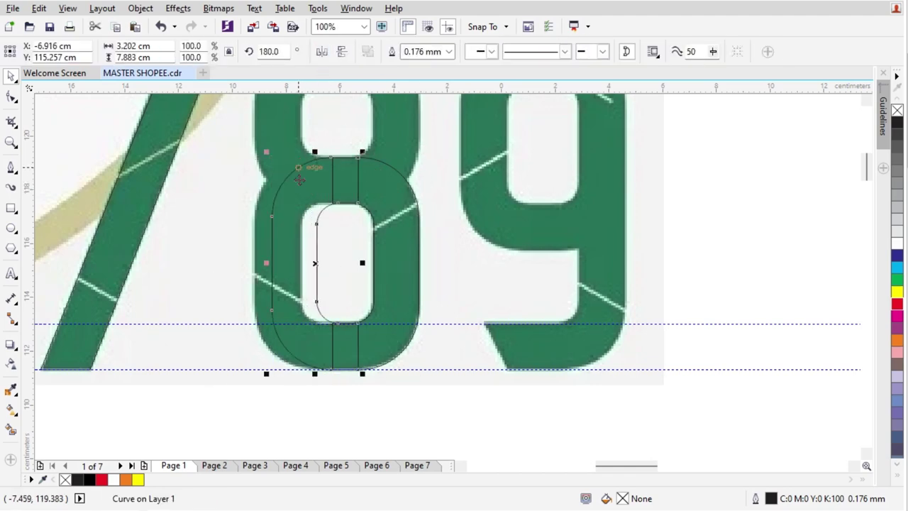
pyautogui.scroll(2, 299, 179)
pyautogui.scroll(-2, 299, 212)
pyautogui.scroll(1, 338, 234)
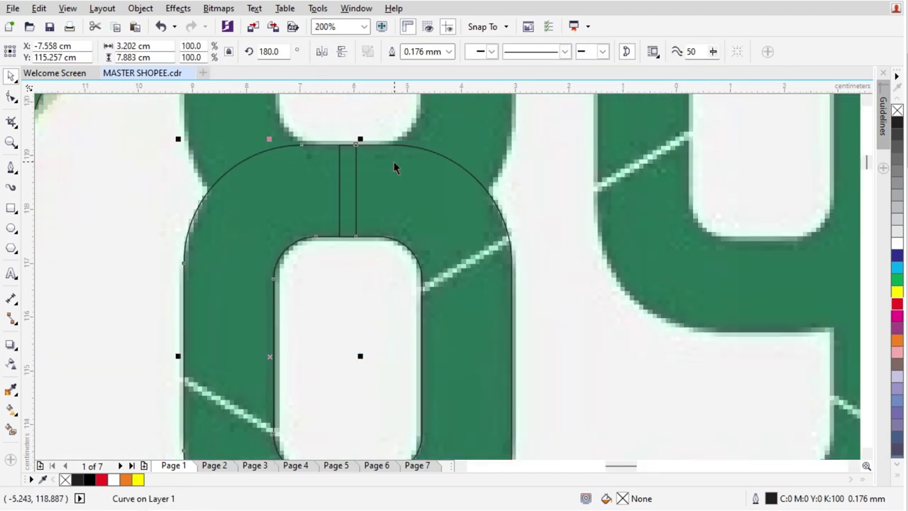
# Step: Copy both bowl halves up to the 8's upper part and align them with the top of the 7
pyautogui.scroll(-2, 374, 212)
pyautogui.keyDown('shift'); pyautogui.click(373, 217); pyautogui.keyUp('shift')
pyautogui.scroll(1, 379, 241)
pyautogui.moveTo(373, 287); pyautogui.dragTo(362, 196)
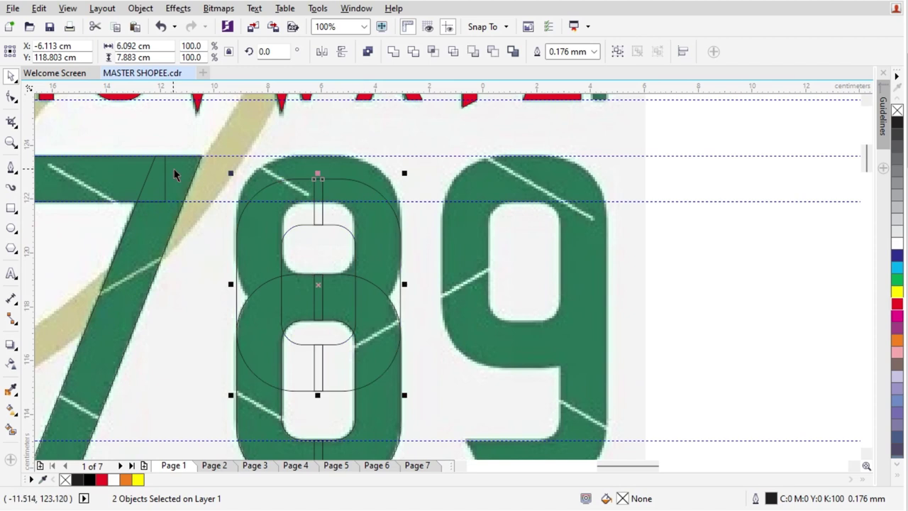
pyautogui.keyDown('shift'); pyautogui.click(174, 170); pyautogui.keyUp('shift')
pyautogui.press('t')
pyautogui.click(473, 202)
# Step: Try to scale the two upper halves of the 8 down vertically to about 5.65 cm tall
pyautogui.click(383, 259)
pyautogui.keyDown('shift'); pyautogui.click(301, 351); pyautogui.keyUp('shift')
pyautogui.scroll(1, 317, 357)
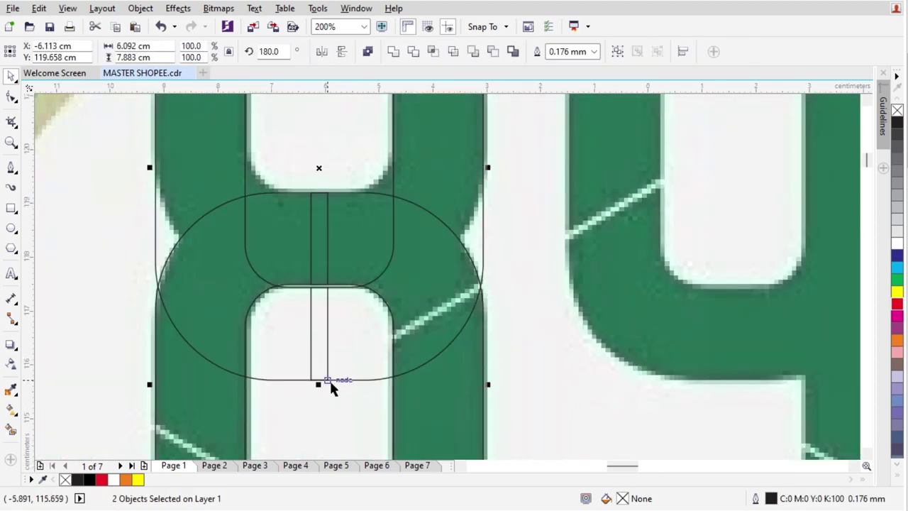
pyautogui.moveTo(330, 382)
pyautogui.mouseDown()
pyautogui.moveTo(325, 361)
pyautogui.moveTo(340, 251)
pyautogui.moveTo(345, 263)
pyautogui.mouseUp()
pyautogui.scroll(-1, 348, 285)
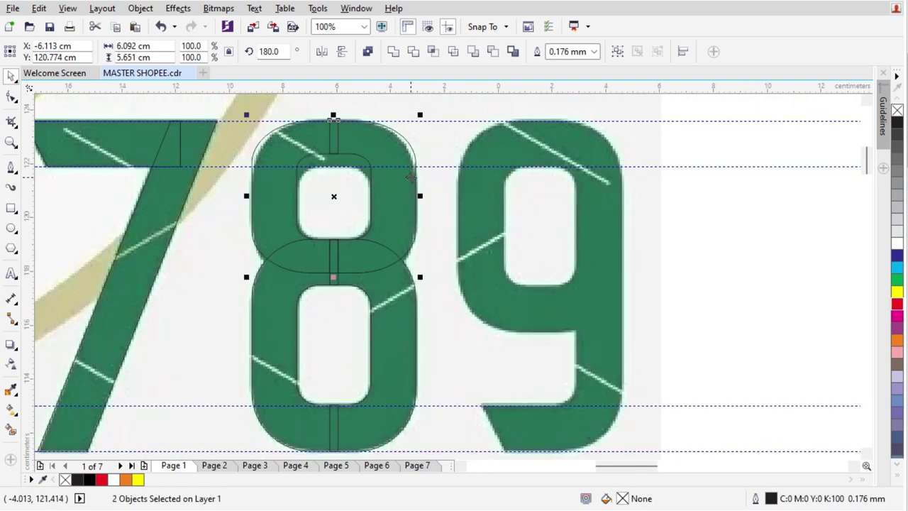
pyautogui.hotkey('ctrl', 'z')
# Step: Move the bottom nodes of the 8's upper right half up so the shape is about 6.12 cm tall
pyautogui.click(450, 215)
pyautogui.click(371, 231)
pyautogui.click(11, 97)
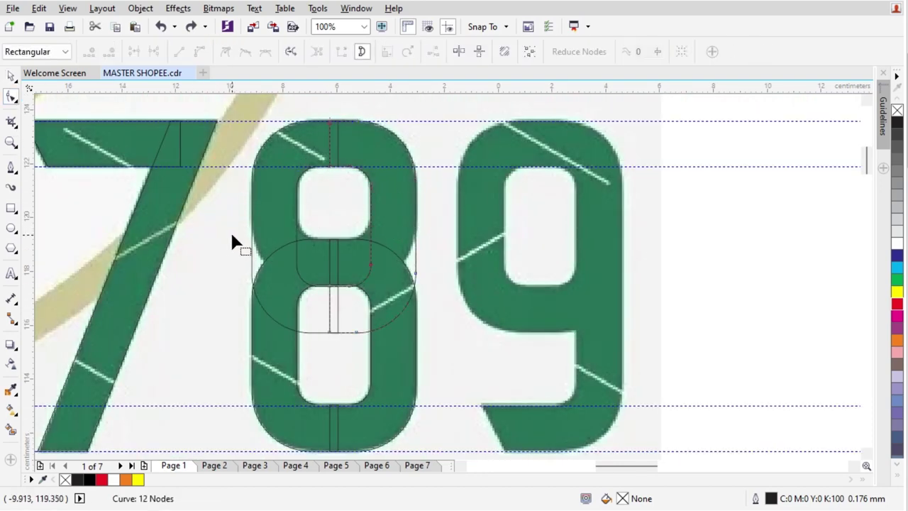
pyautogui.moveTo(441, 331); pyautogui.dragTo(441, 331)
pyautogui.scroll(1, 368, 259)
pyautogui.moveTo(372, 279); pyautogui.dragTo(380, 182)
pyautogui.scroll(-2, 433, 306)
pyautogui.press('space')
# Step: Replace the 8's upper left half with a horizontally mirrored copy of the shortened right half
pyautogui.scroll(1, 370, 259)
pyautogui.click(352, 269)
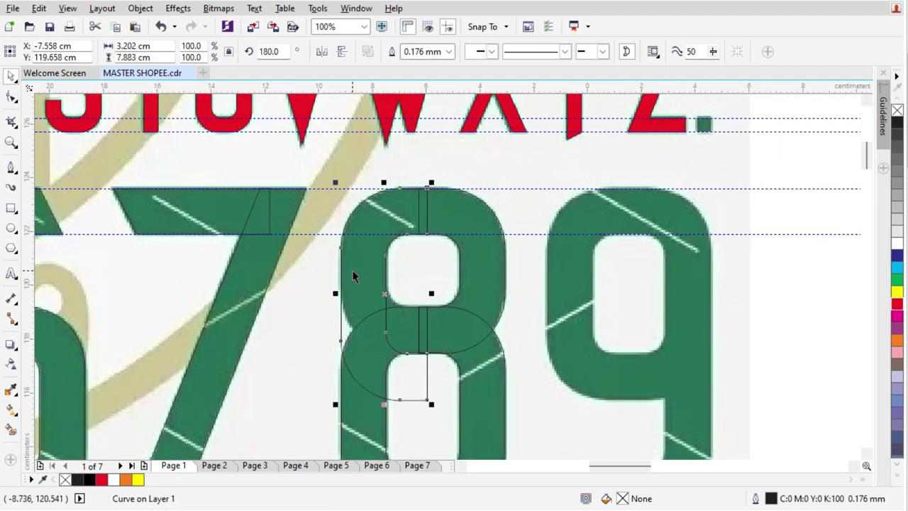
pyautogui.press('Delete')
pyautogui.scroll(1, 469, 268)
pyautogui.moveTo(474, 268); pyautogui.dragTo(370, 268)
pyautogui.rightClick(370, 268)
pyautogui.click(322, 53)
pyautogui.scroll(-1, 364, 139)
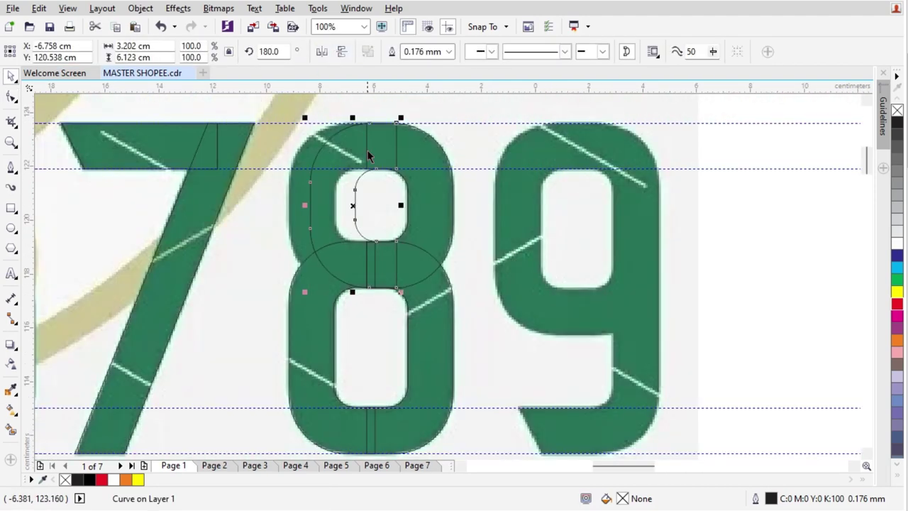
# Step: Align the mirrored upper half with the left edge of the 8's lower left half
pyautogui.keyDown('shift'); pyautogui.click(324, 282); pyautogui.keyUp('shift')
pyautogui.press('l')
pyautogui.click(455, 203)
# Step: Copy the 8's two lower bowl halves onto the 9 and align them with the top of the numerals
pyautogui.click(428, 303)
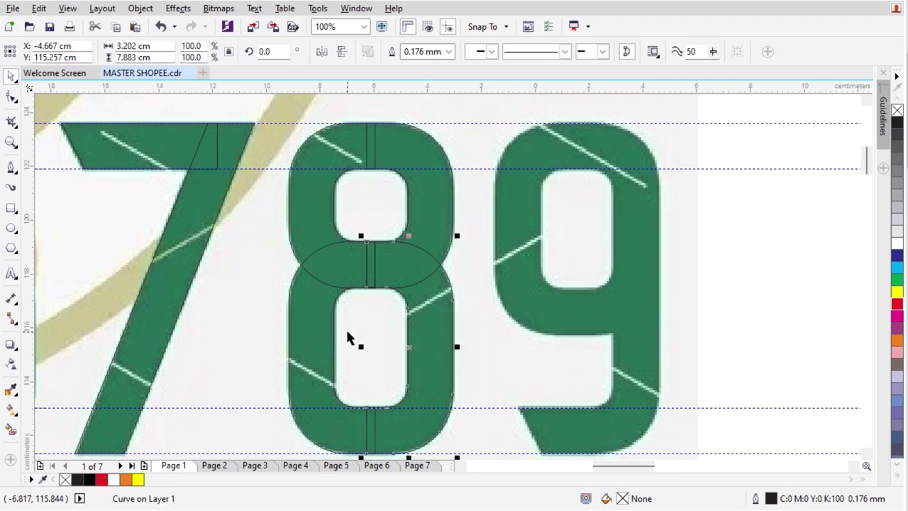
pyautogui.keyDown('shift'); pyautogui.click(319, 323); pyautogui.keyUp('shift')
pyautogui.moveTo(418, 302); pyautogui.dragTo(632, 323)
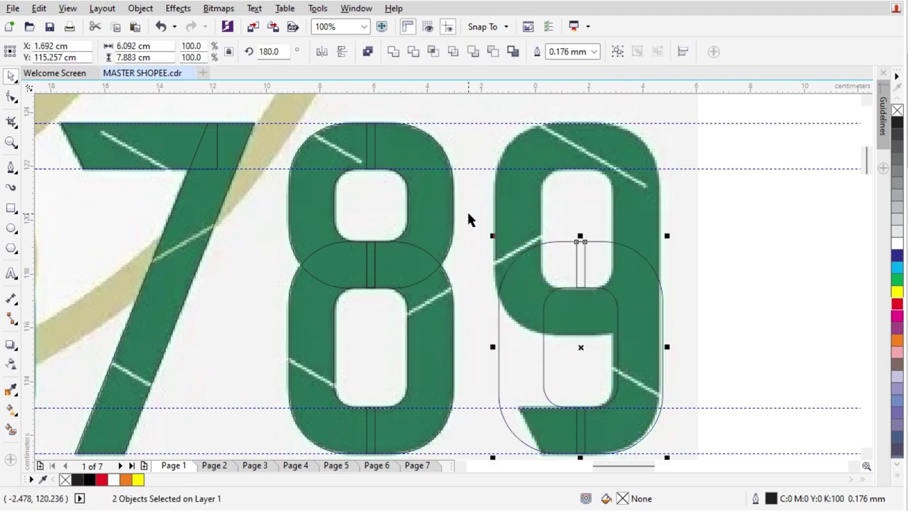
pyautogui.scroll(-1, 481, 248)
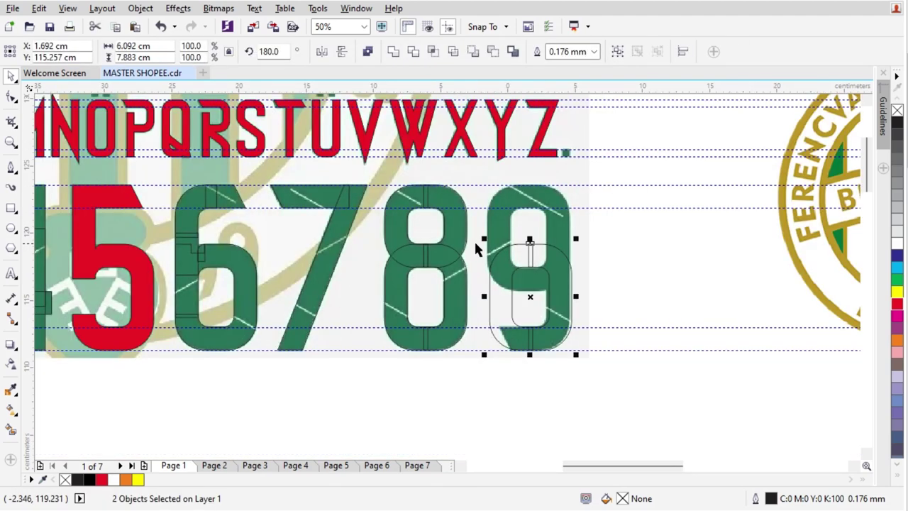
pyautogui.scroll(1, 475, 248)
pyautogui.click(768, 233)
# Step: Nudge both halves of the 9's upper bowl about 0.1 cm to the left to match the bitmap's edge
pyautogui.scroll(2, 653, 251)
pyautogui.click(652, 249)
pyautogui.keyDown('shift'); pyautogui.click(425, 244); pyautogui.keyUp('shift')
pyautogui.scroll(1, 420, 244)
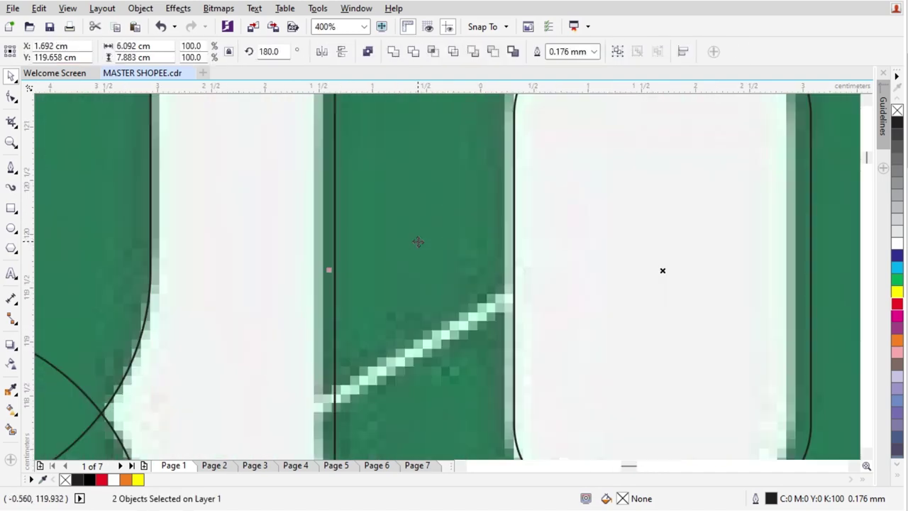
pyautogui.press('Left')
pyautogui.press('Left')
pyautogui.press('Left')
pyautogui.press('Left')
pyautogui.press('Left')
pyautogui.press('Left')
pyautogui.press('Left')
pyautogui.press('Left')
pyautogui.press('Left')
pyautogui.press('Left')
pyautogui.scroll(-2, 393, 244)
pyautogui.click(610, 238)
# Step: Copy the 6's two upper pieces to the 9's lower tail and rotate the copy 180 degrees
pyautogui.scroll(-1, 549, 233)
pyautogui.scroll(-1, 521, 317)
pyautogui.scroll(1, 473, 309)
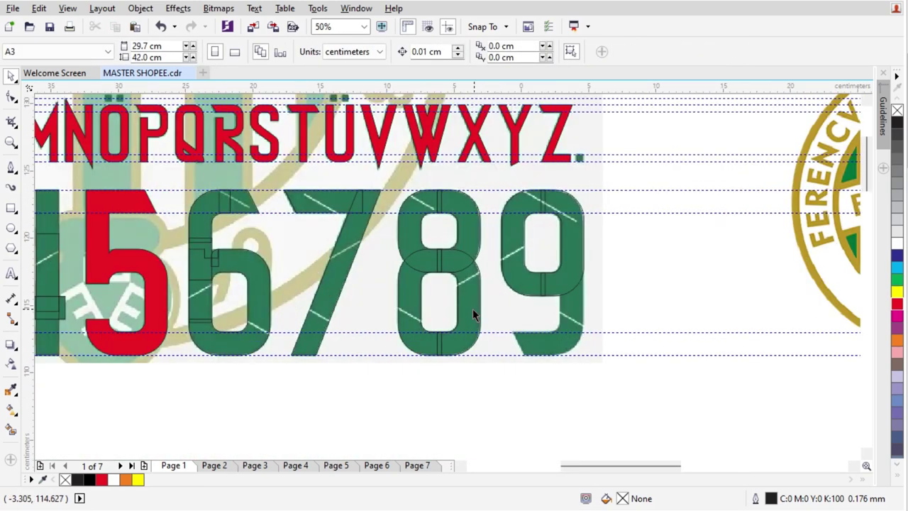
pyautogui.click(245, 205)
pyautogui.keyDown('shift'); pyautogui.click(201, 214); pyautogui.keyUp('shift')
pyautogui.moveTo(201, 215); pyautogui.dragTo(543, 331)
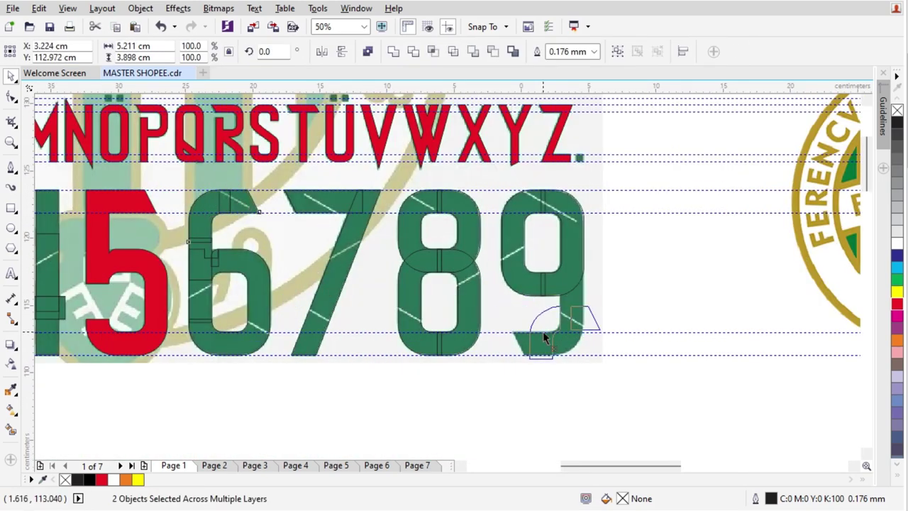
pyautogui.scroll(1, 544, 326)
pyautogui.click(543, 322)
pyautogui.moveTo(656, 288); pyautogui.dragTo(519, 399)
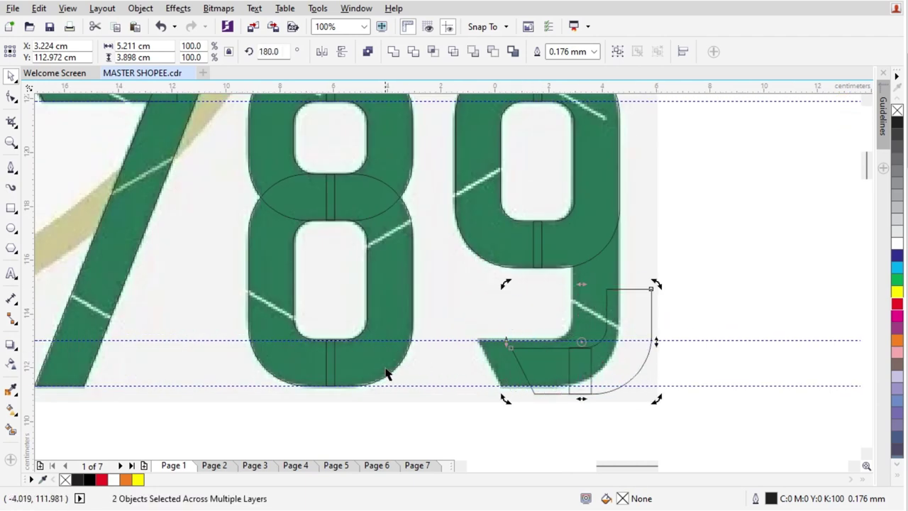
# Step: Align the rotated tail pieces with the bottom of the 8
pyautogui.keyDown('shift'); pyautogui.click(387, 371); pyautogui.keyUp('shift')
pyautogui.press('b')
pyautogui.click(725, 268)
# Step: Group the two tail pieces and align them with the right edge of the 9's upper bowl
pyautogui.click(561, 377)
pyautogui.click(604, 350)
pyautogui.keyDown('shift'); pyautogui.click(528, 358); pyautogui.keyUp('shift')
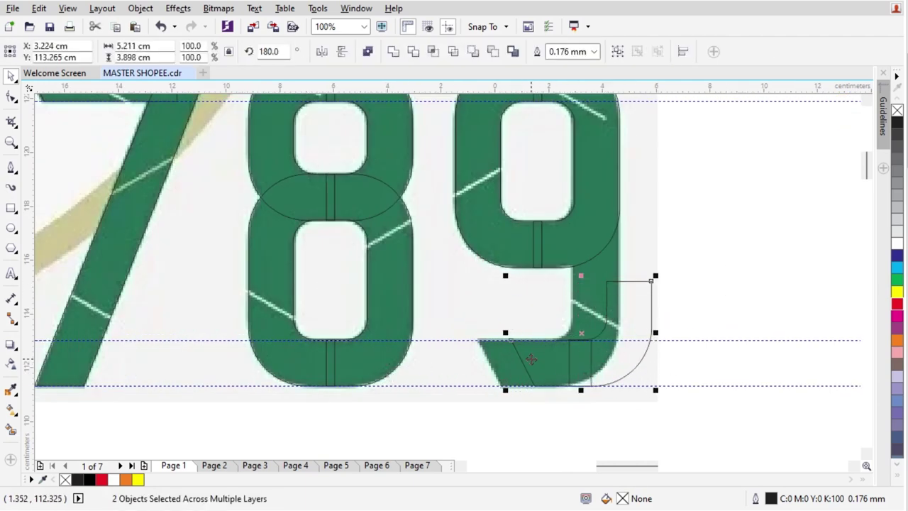
pyautogui.hotkey('ctrl', 'g')
pyautogui.keyDown('shift'); pyautogui.click(590, 240); pyautogui.keyUp('shift')
pyautogui.press('r')
pyautogui.press('Escape')
# Step: Extend the upper end nodes of the 9's tail piece upward so its stem overlaps the bowl
pyautogui.click(586, 306)
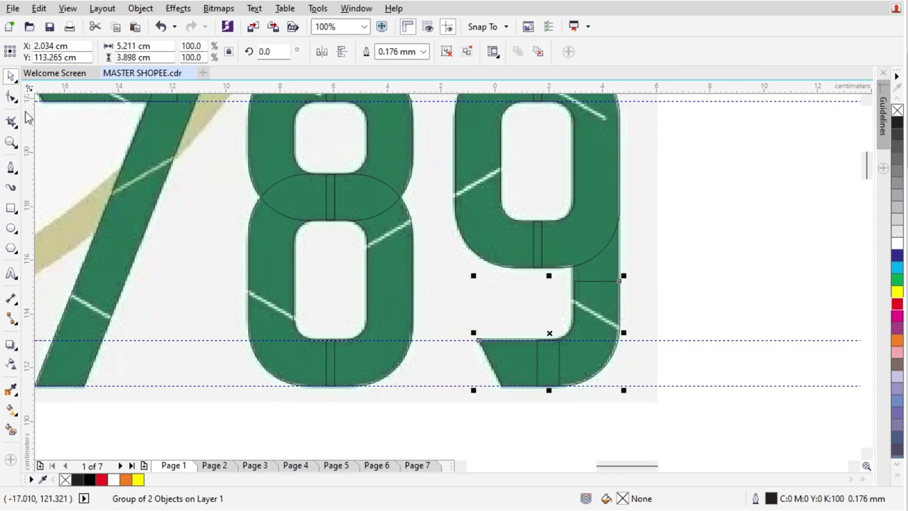
pyautogui.click(12, 96)
pyautogui.click(619, 299)
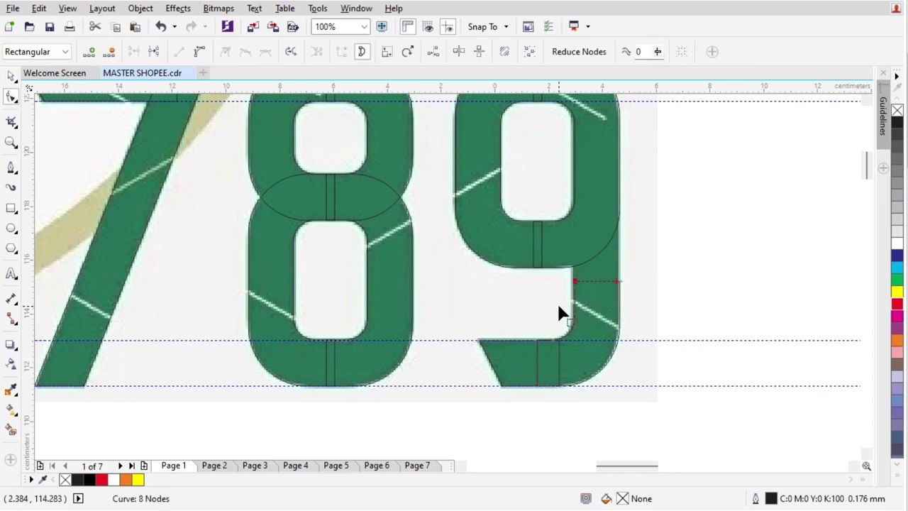
pyautogui.moveTo(574, 282); pyautogui.dragTo(575, 219)
pyautogui.scroll(3, 657, 211)
pyautogui.moveTo(521, 225)
pyautogui.mouseDown()
pyautogui.moveTo(434, 250)
pyautogui.moveTo(347, 312)
pyautogui.mouseUp()
pyautogui.moveTo(347, 273); pyautogui.dragTo(355, 151)
pyautogui.scroll(-5, 376, 234)
pyautogui.press('space')
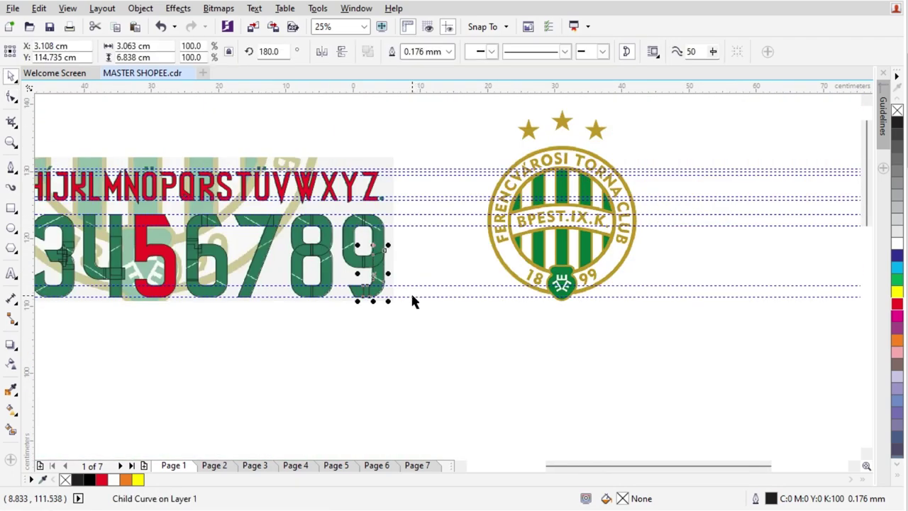
# Step: Fill the 0 with red
pyautogui.click(319, 276)
pyautogui.scroll(1, 315, 274)
pyautogui.scroll(-1, 355, 280)
pyautogui.scroll(1, 170, 316)
pyautogui.click(169, 373)
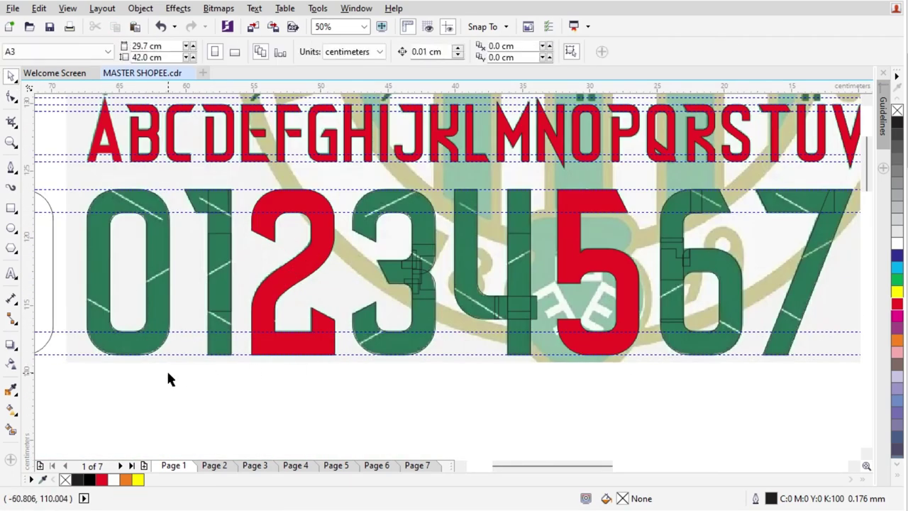
pyautogui.click(122, 351)
pyautogui.click(895, 304)
# Step: Weld the pieces of the 1 and the 3 into one shape each and fill both numerals red
pyautogui.moveTo(160, 179); pyautogui.dragTo(257, 363)
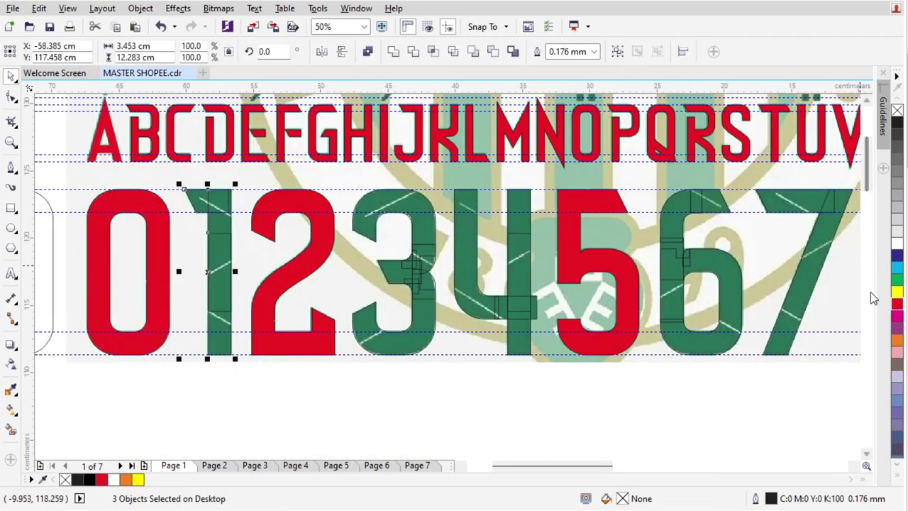
pyautogui.click(896, 303)
pyautogui.click(392, 54)
pyautogui.moveTo(322, 398); pyautogui.dragTo(451, 183)
pyautogui.click(392, 54)
pyautogui.click(896, 304)
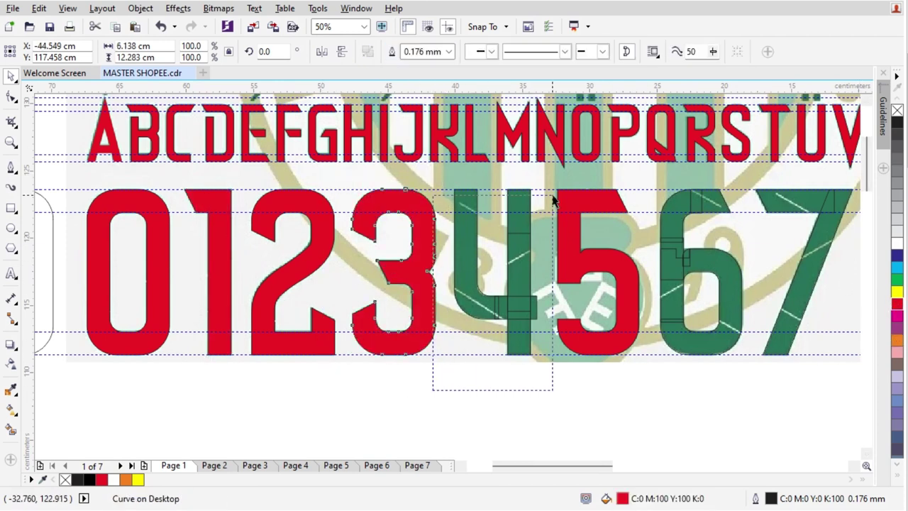
# Step: Weld the pieces of the 4 and the 6 into one shape each and fill both numerals red
pyautogui.moveTo(552, 200); pyautogui.dragTo(552, 201)
pyautogui.click(392, 54)
pyautogui.click(896, 304)
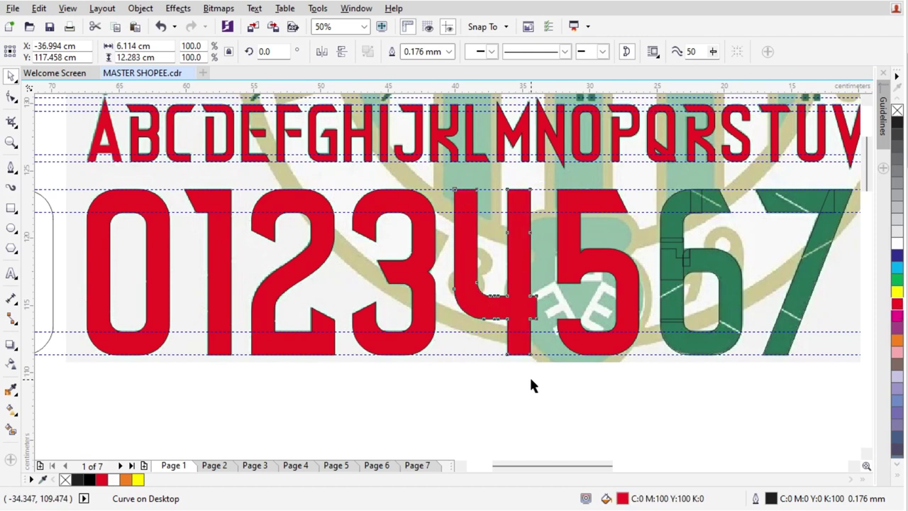
pyautogui.moveTo(622, 376); pyautogui.dragTo(751, 182)
pyautogui.click(392, 54)
pyautogui.scroll(-1, 278, 191)
pyautogui.scroll(1, 808, 273)
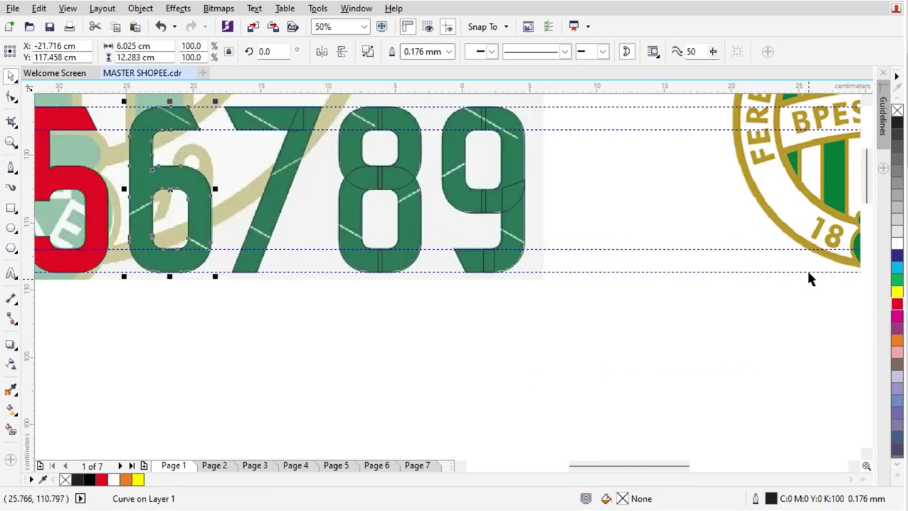
pyautogui.click(896, 304)
# Step: Weld the overlapping pieces of the 7, the 8 and the 9 into one shape per numeral
pyautogui.moveTo(182, 310); pyautogui.dragTo(330, 122)
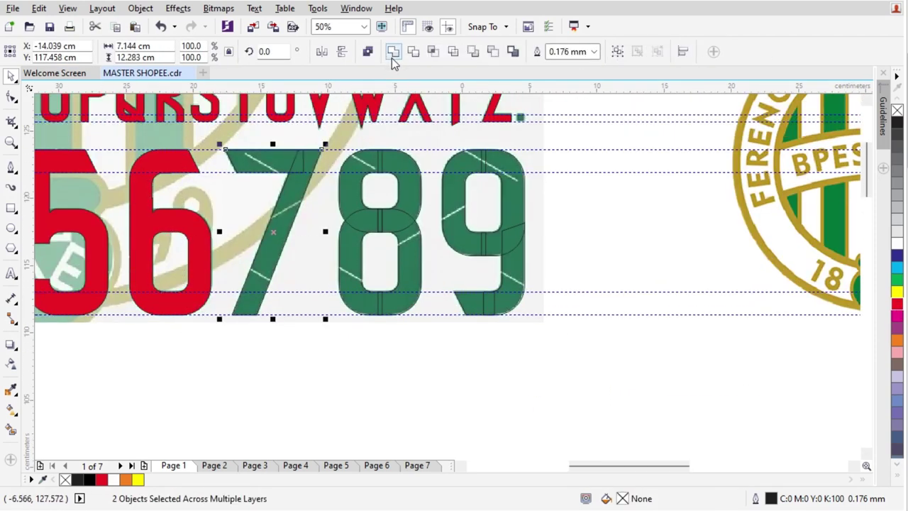
pyautogui.click(392, 54)
pyautogui.moveTo(436, 139); pyautogui.dragTo(331, 322)
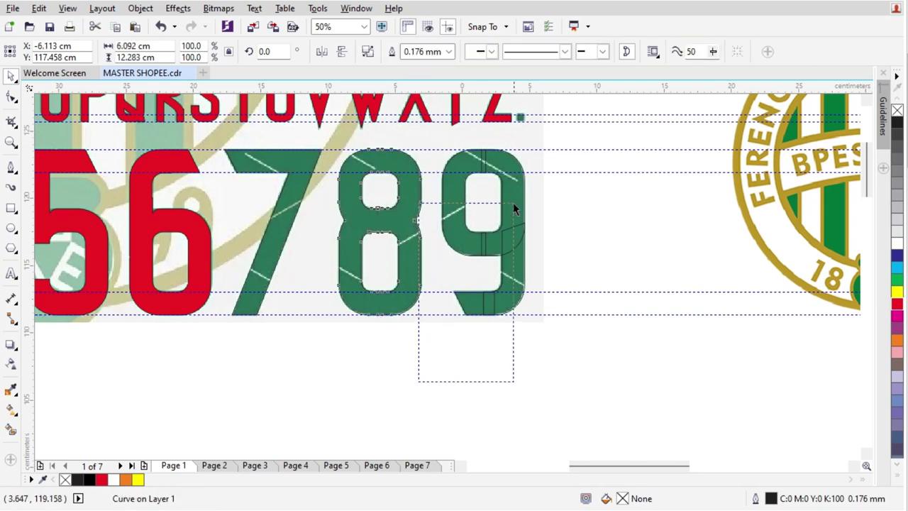
pyautogui.moveTo(514, 204); pyautogui.dragTo(537, 136)
pyautogui.click(393, 52)
# Step: Fill the welded 7, 8 and 9 together with red
pyautogui.keyDown('shift'); pyautogui.click(384, 155); pyautogui.keyUp('shift')
pyautogui.keyDown('shift'); pyautogui.click(305, 159); pyautogui.keyUp('shift')
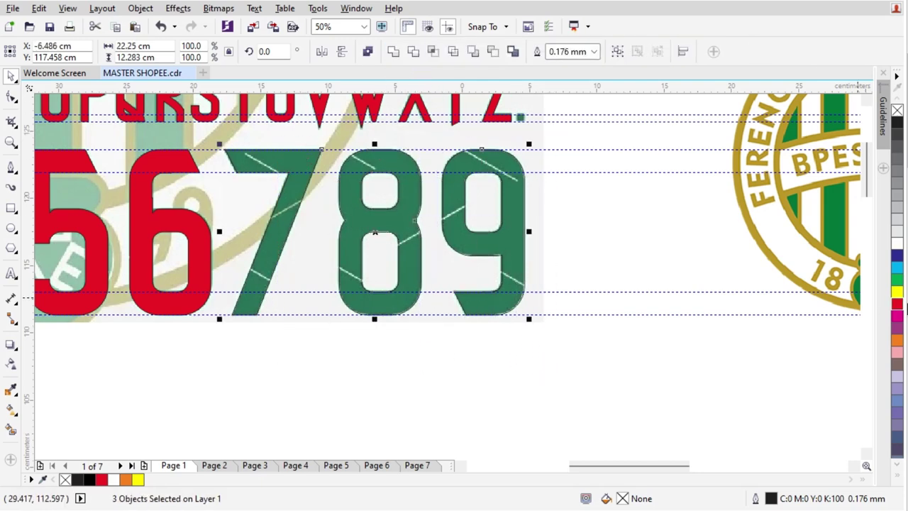
pyautogui.click(898, 303)
pyautogui.click(610, 334)
pyautogui.scroll(-1, 609, 334)
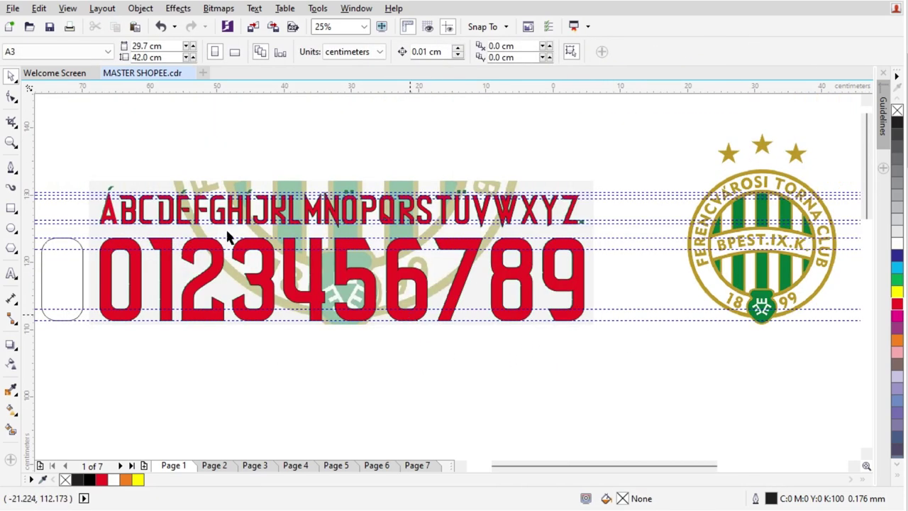